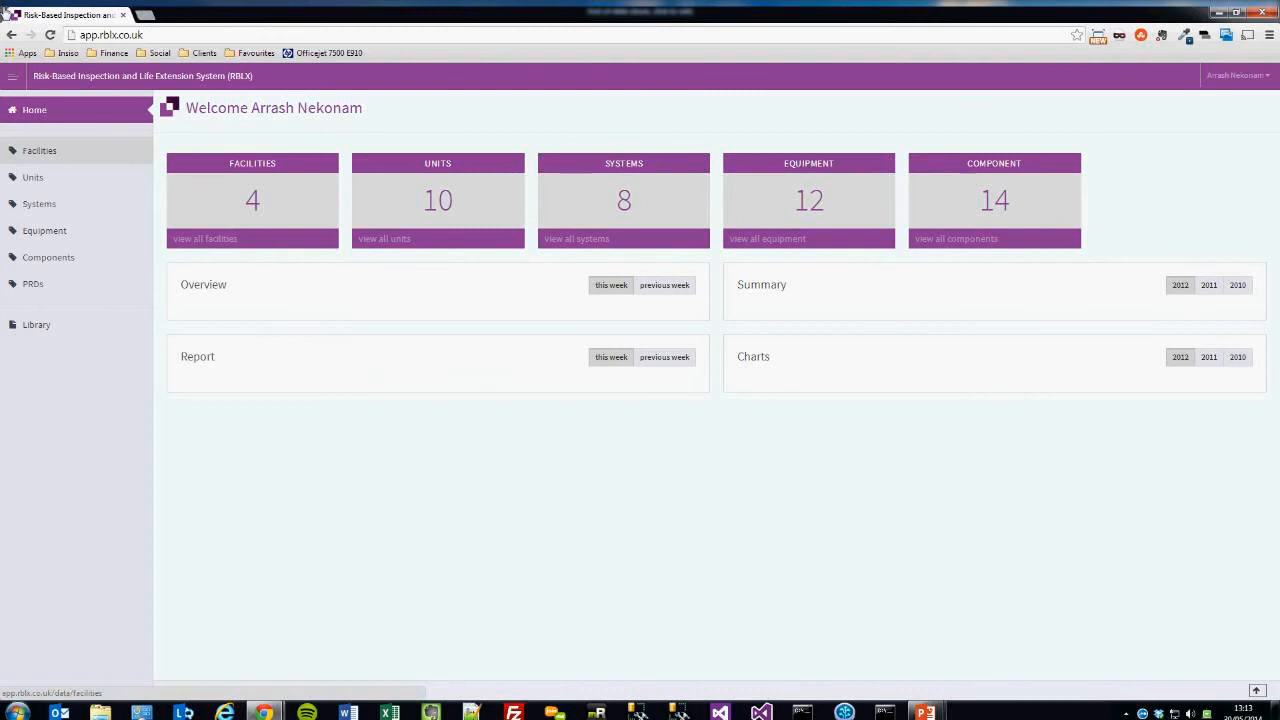
- View the Facilities, Units and Systems lists in turn
{"action": "left_click", "coordinate": [40, 150]}
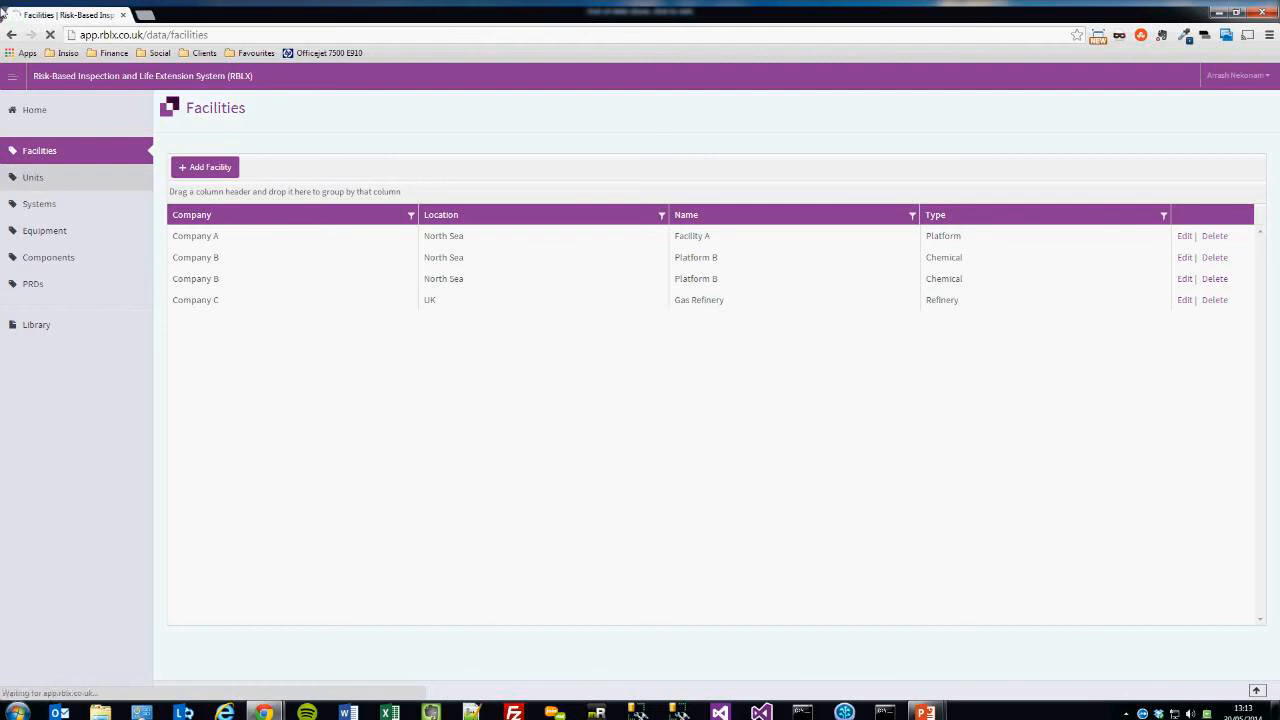
{"action": "left_click", "coordinate": [33, 177]}
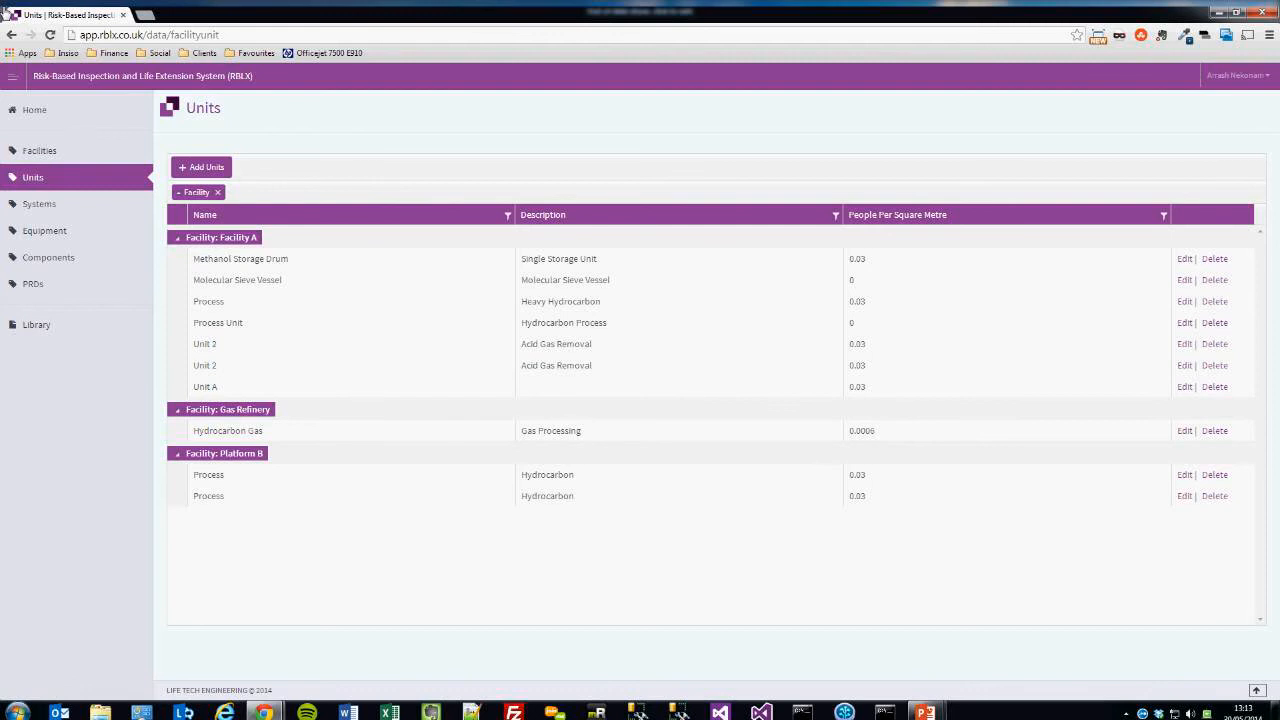
{"action": "left_click", "coordinate": [39, 204]}
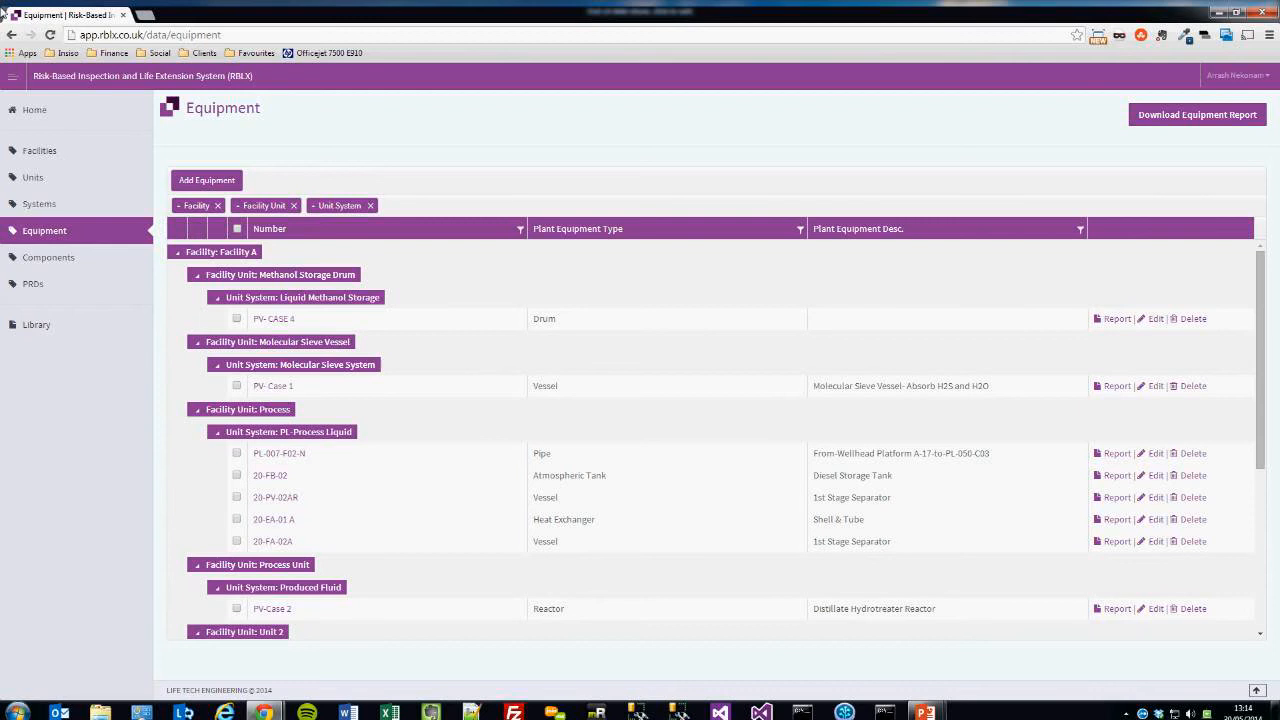
- Filter the equipment list to plant equipment types that contain "Vessel"
{"action": "left_click", "coordinate": [800, 230]}
{"action": "left_click", "coordinate": [856, 264]}
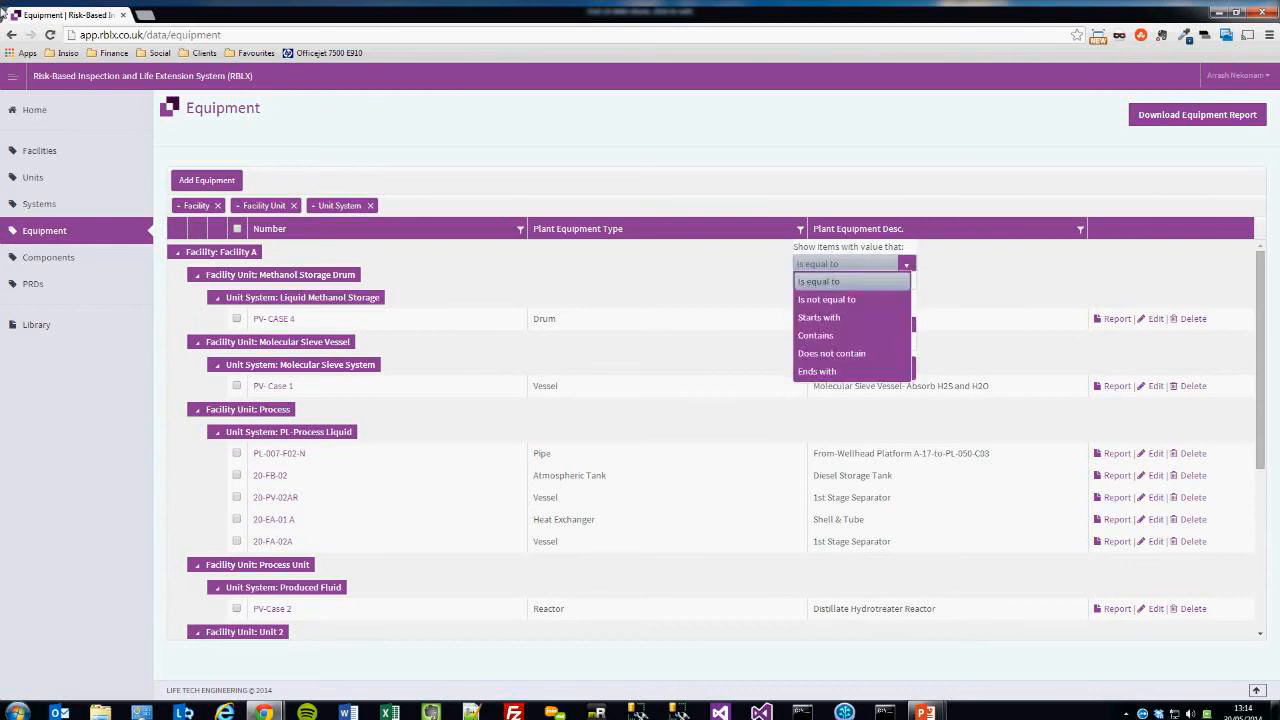
{"action": "left_click", "coordinate": [818, 317]}
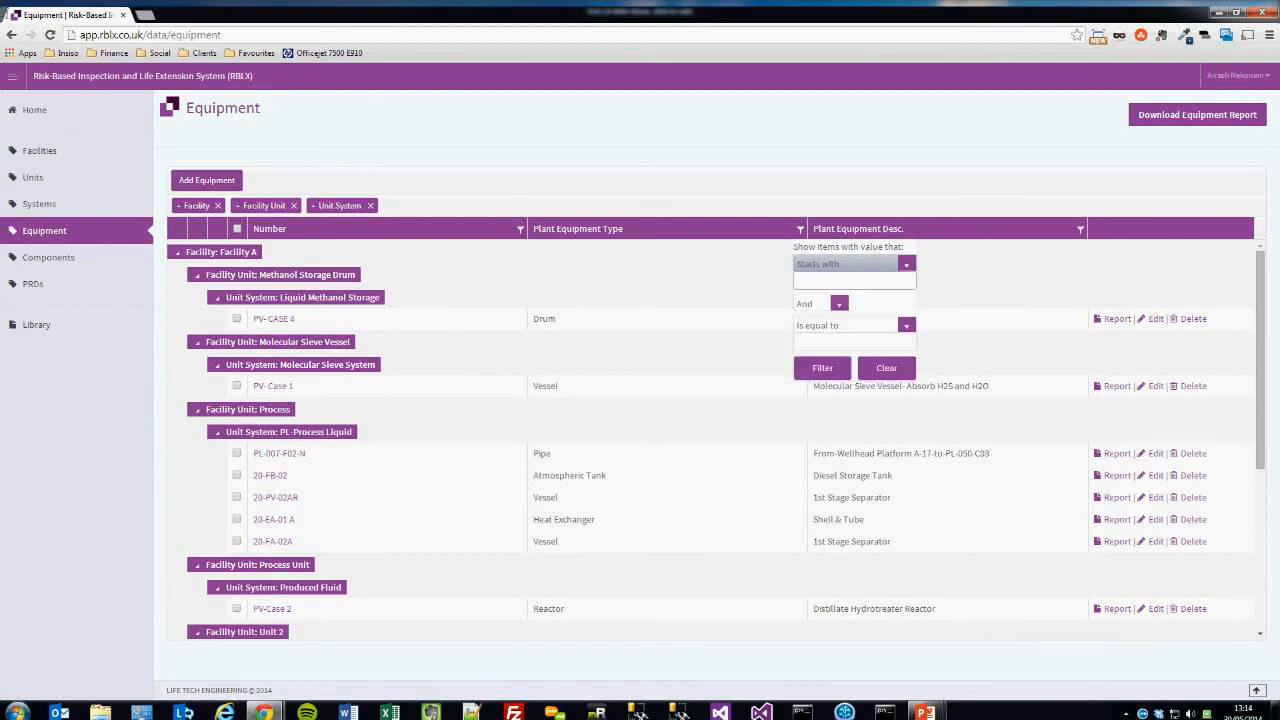
{"action": "left_click", "coordinate": [856, 264]}
{"action": "left_click", "coordinate": [815, 320]}
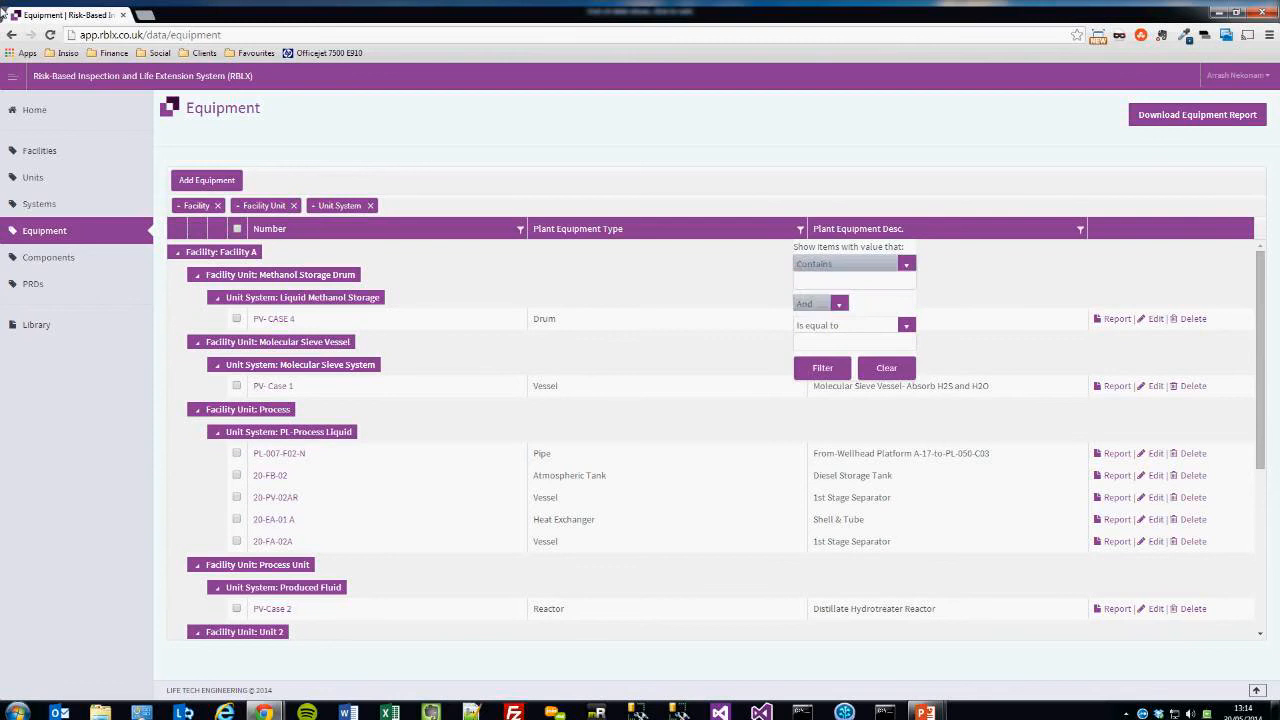
{"action": "type", "text": "Vessel"}
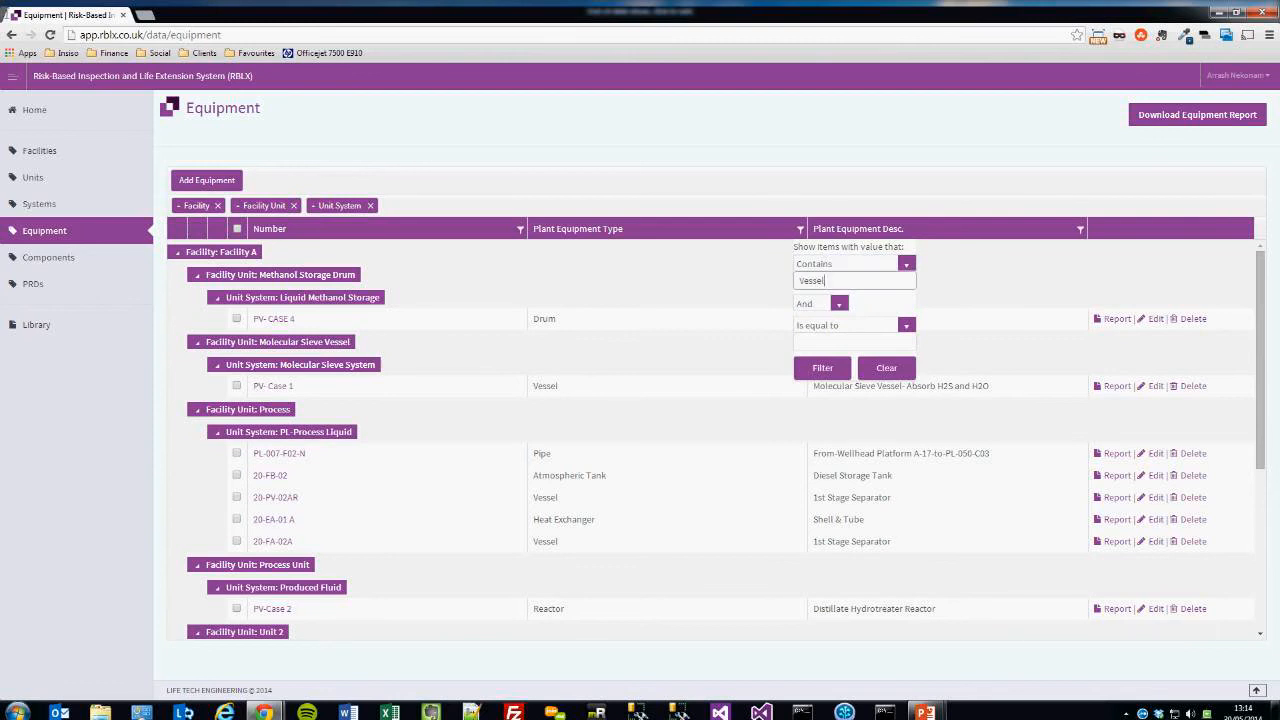
{"action": "key", "text": "Return"}
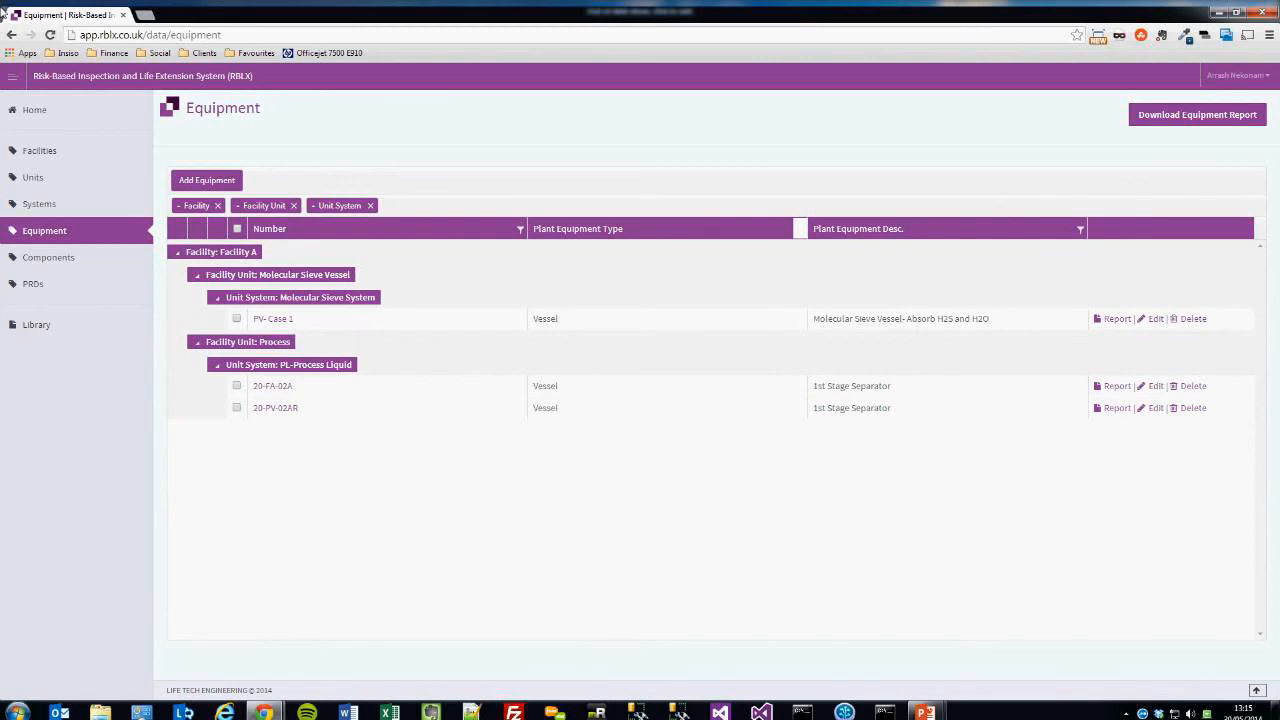
- Clear the plant equipment type filter and remove the Unit System, Facility Unit and Facility groupings from the equipment list
{"action": "left_click", "coordinate": [800, 228]}
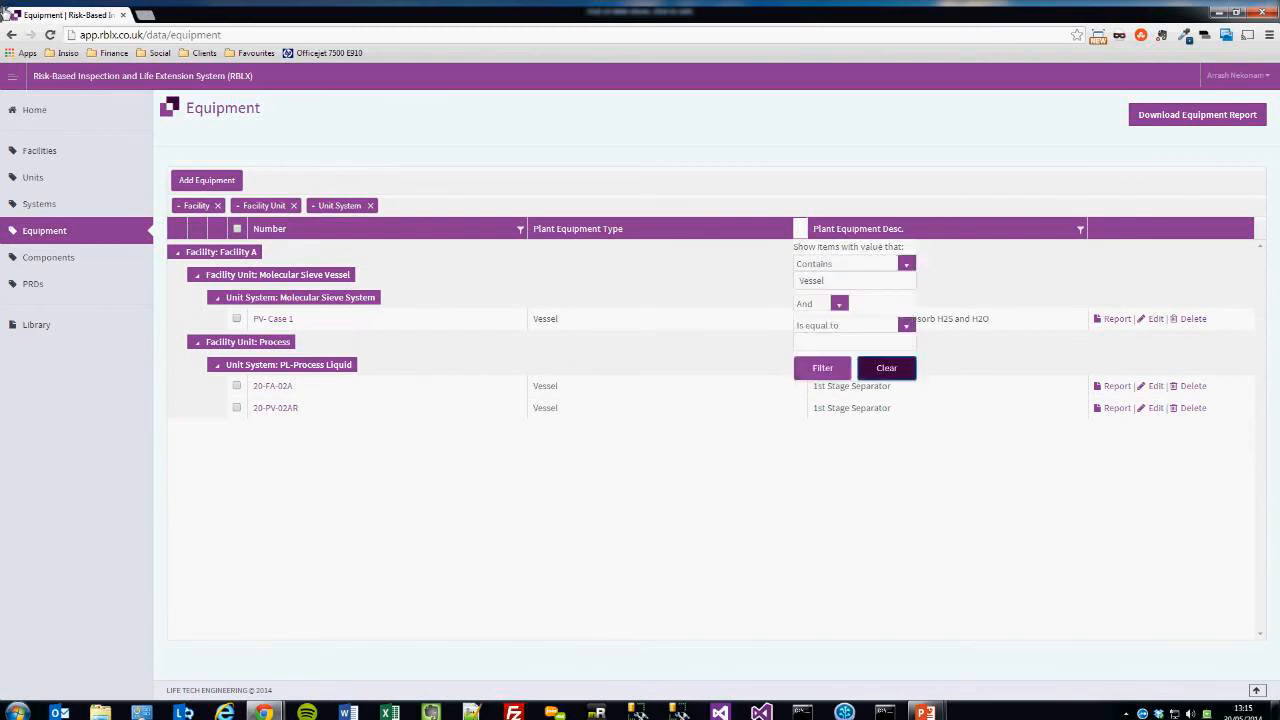
{"action": "left_click", "coordinate": [888, 367]}
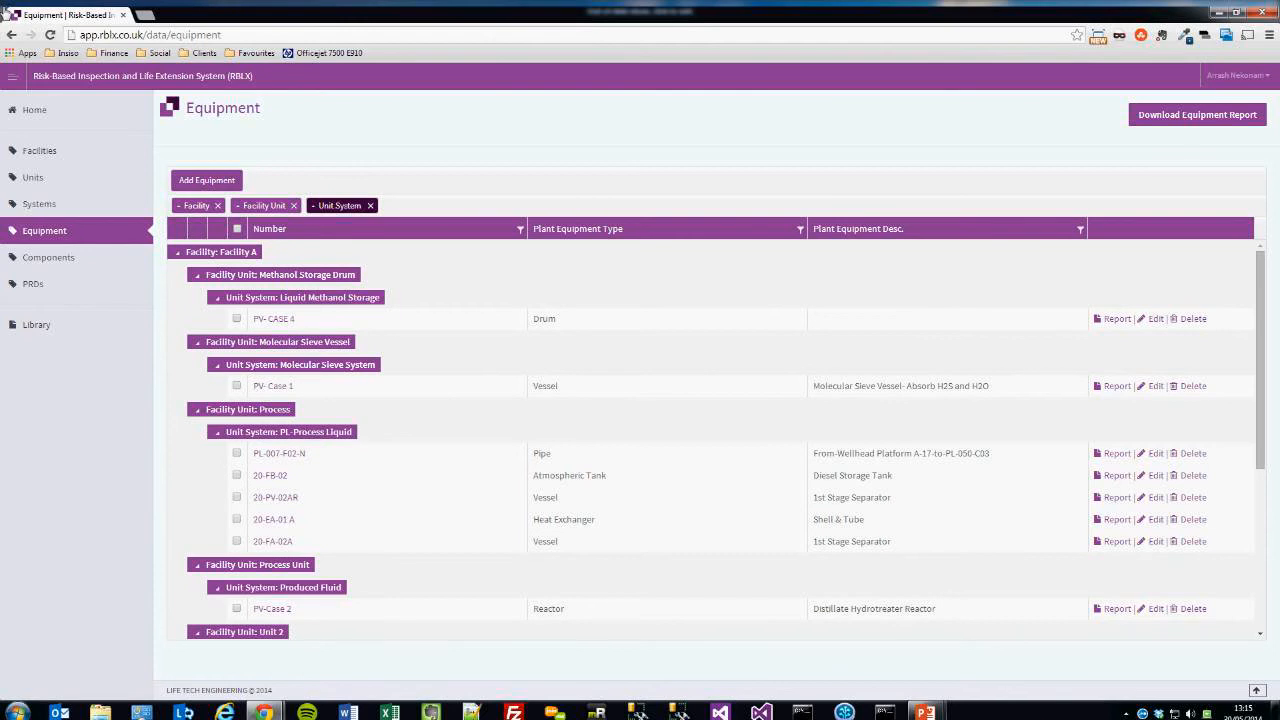
{"action": "left_click", "coordinate": [370, 205]}
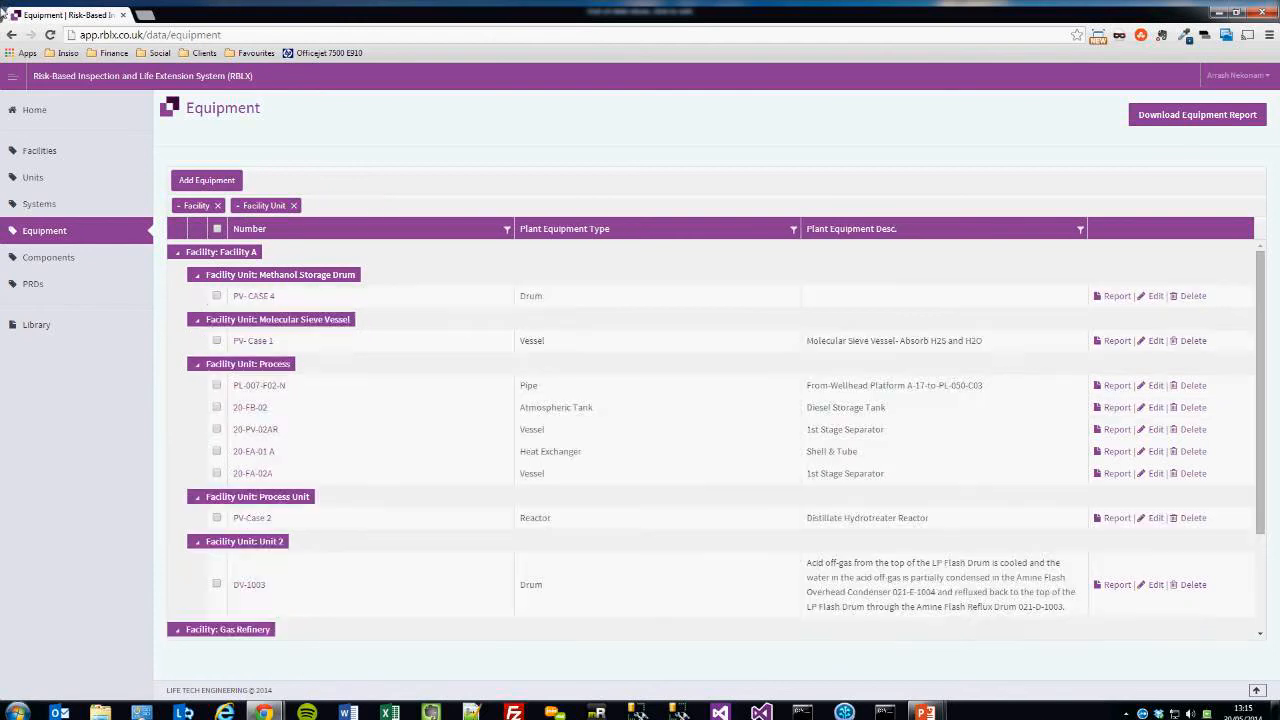
{"action": "left_click", "coordinate": [293, 205]}
{"action": "left_click", "coordinate": [217, 205]}
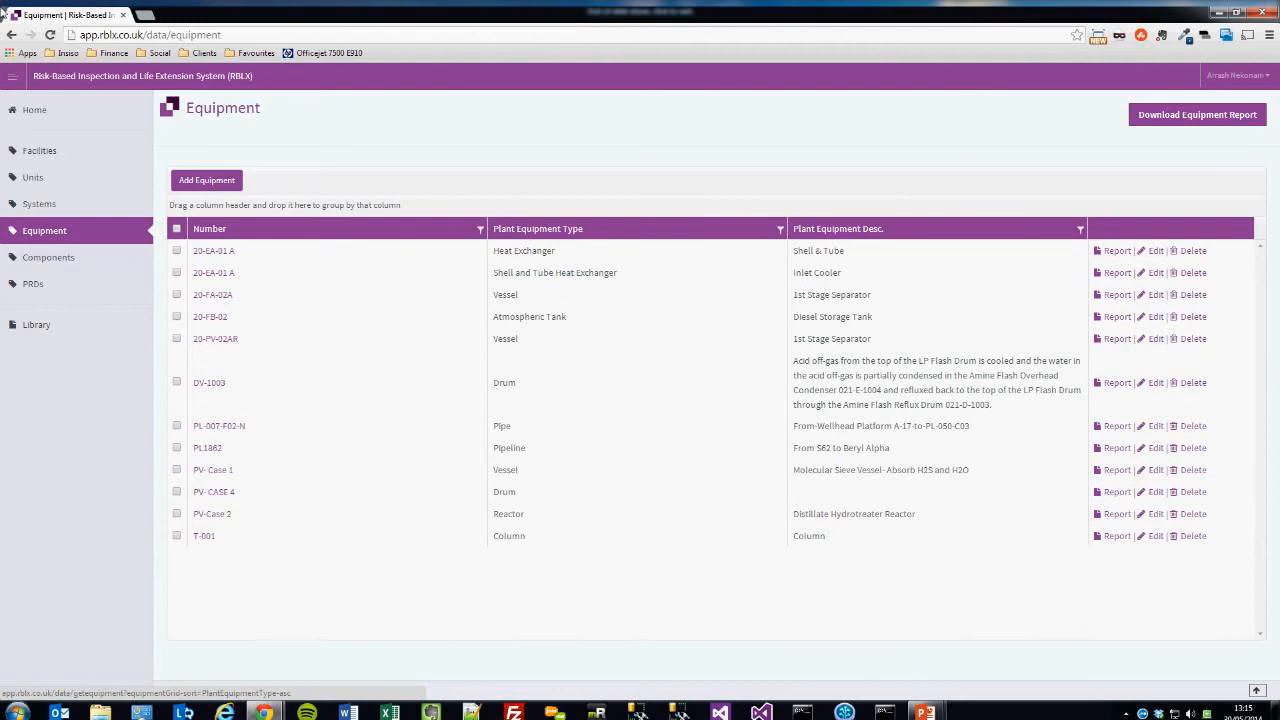
- Open the First Stage Separator drum component of equipment 20-PV-02AR from the Components list
{"action": "left_click", "coordinate": [48, 258]}
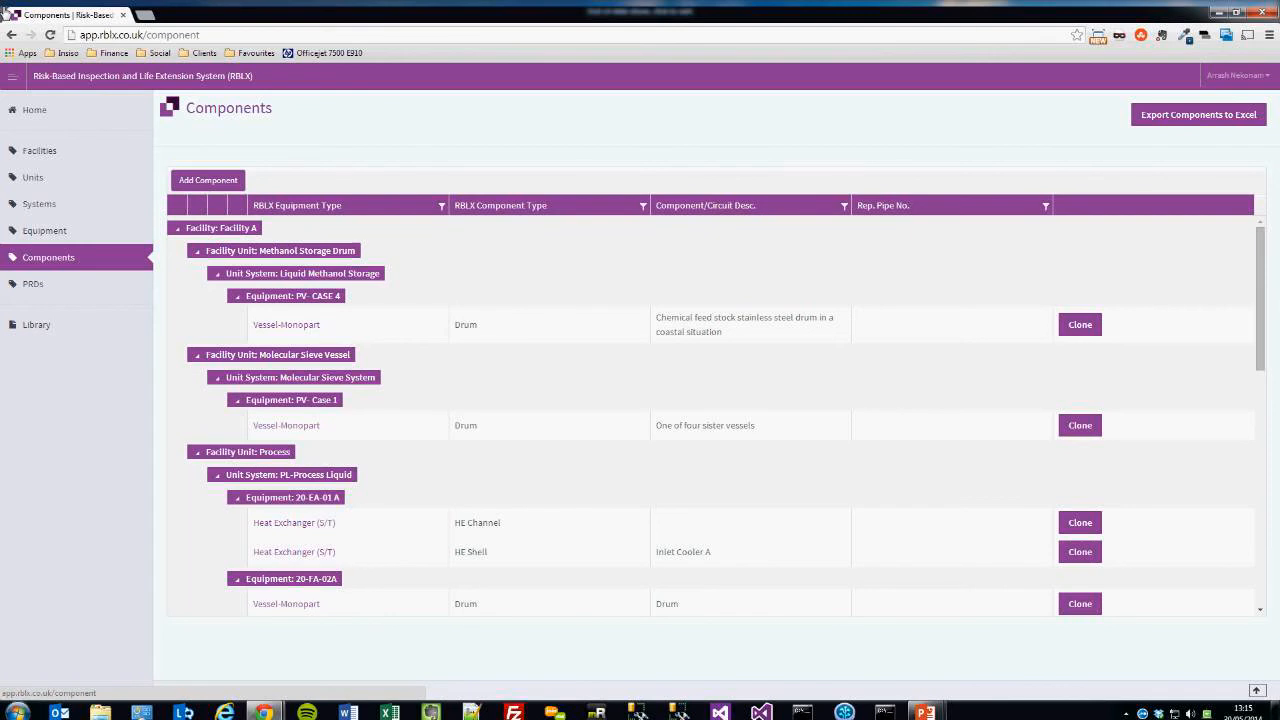
{"action": "scroll", "coordinate": [710, 415], "scroll_direction": "down", "scroll_amount": 2}
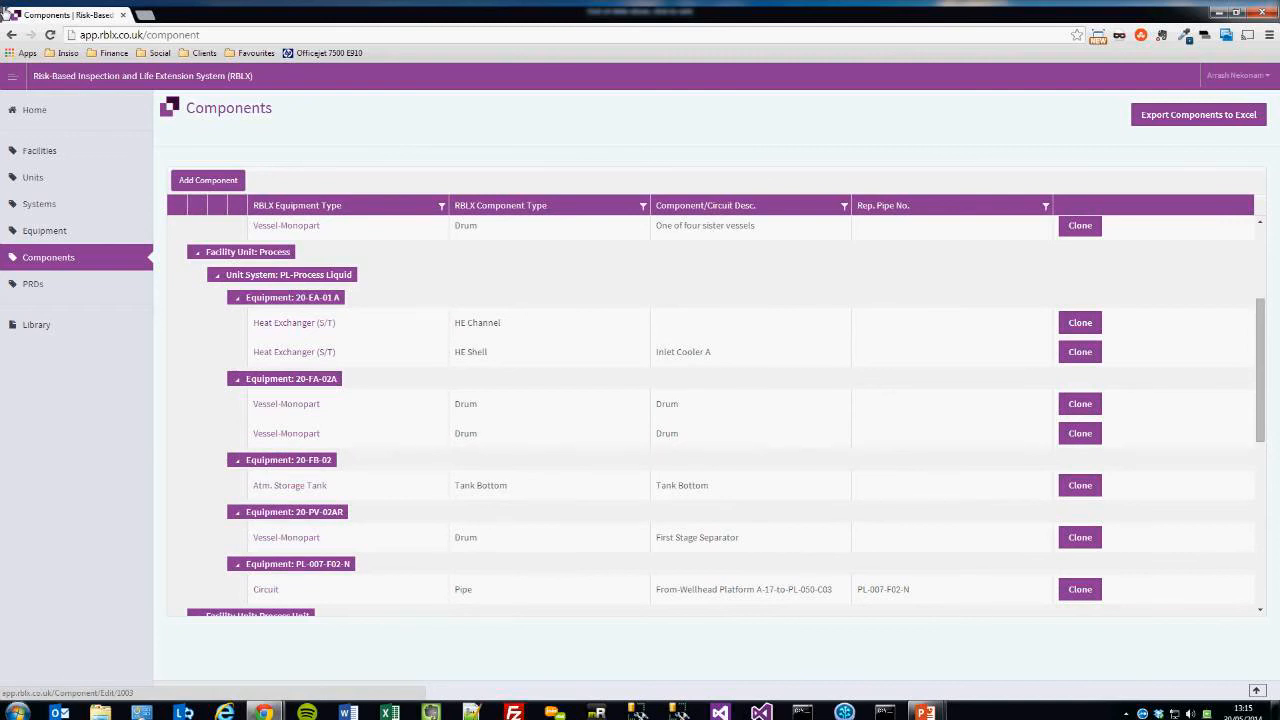
{"action": "left_click", "coordinate": [286, 538]}
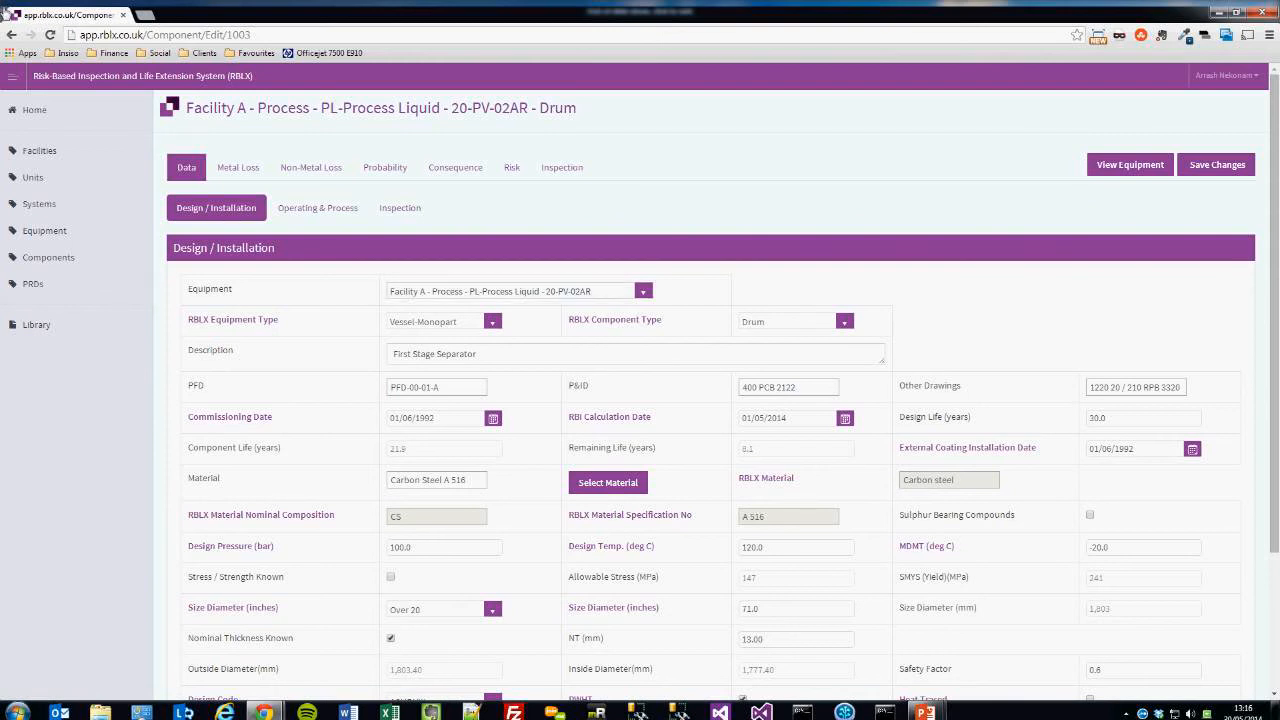
- Check the choices for equipment, RBLX equipment type and RBLX component type, choosing Vessel-Monopart and Drum
{"action": "left_click", "coordinate": [643, 291]}
{"action": "left_click", "coordinate": [643, 291]}
{"action": "left_click", "coordinate": [492, 321]}
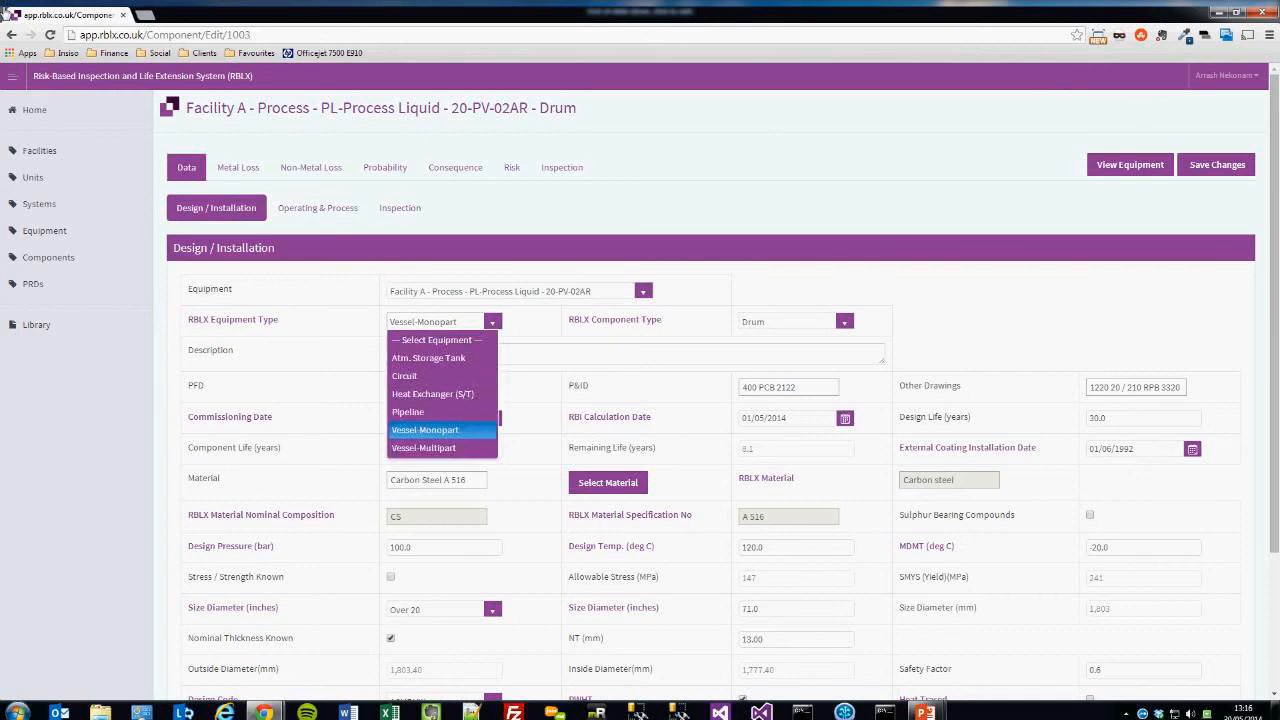
{"action": "left_click", "coordinate": [425, 429]}
{"action": "left_click", "coordinate": [844, 321]}
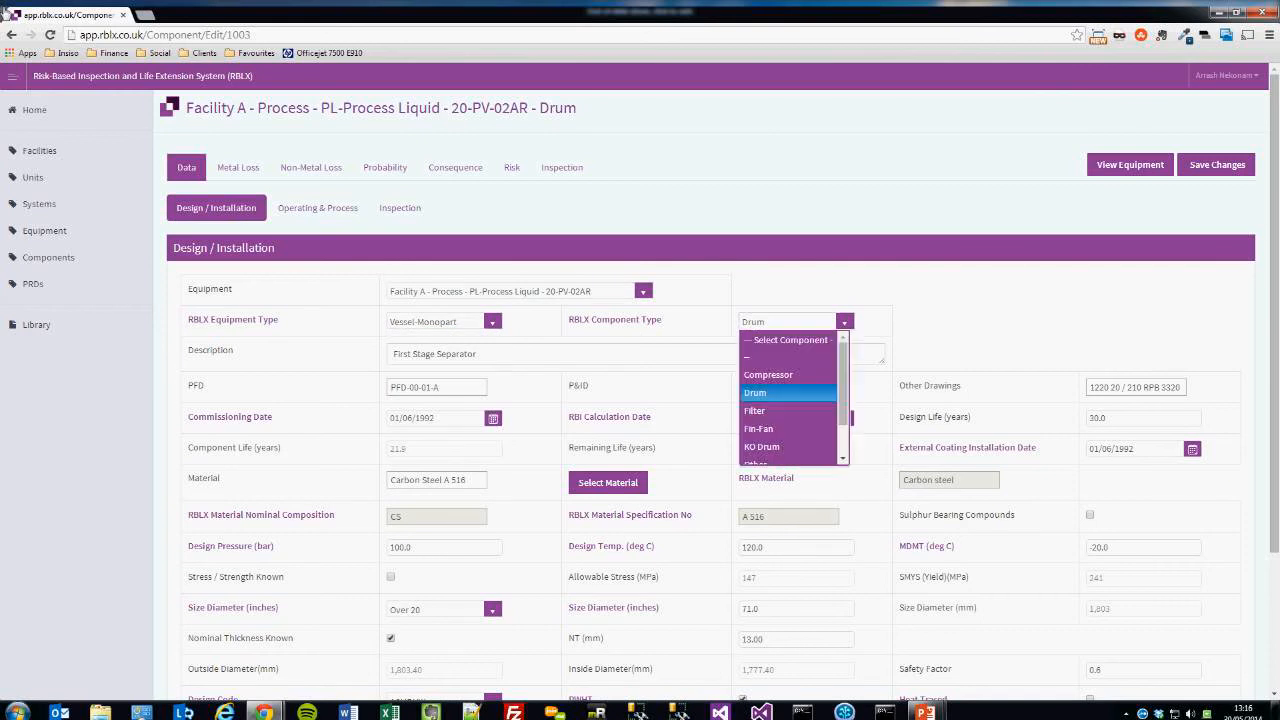
{"action": "left_click", "coordinate": [756, 393]}
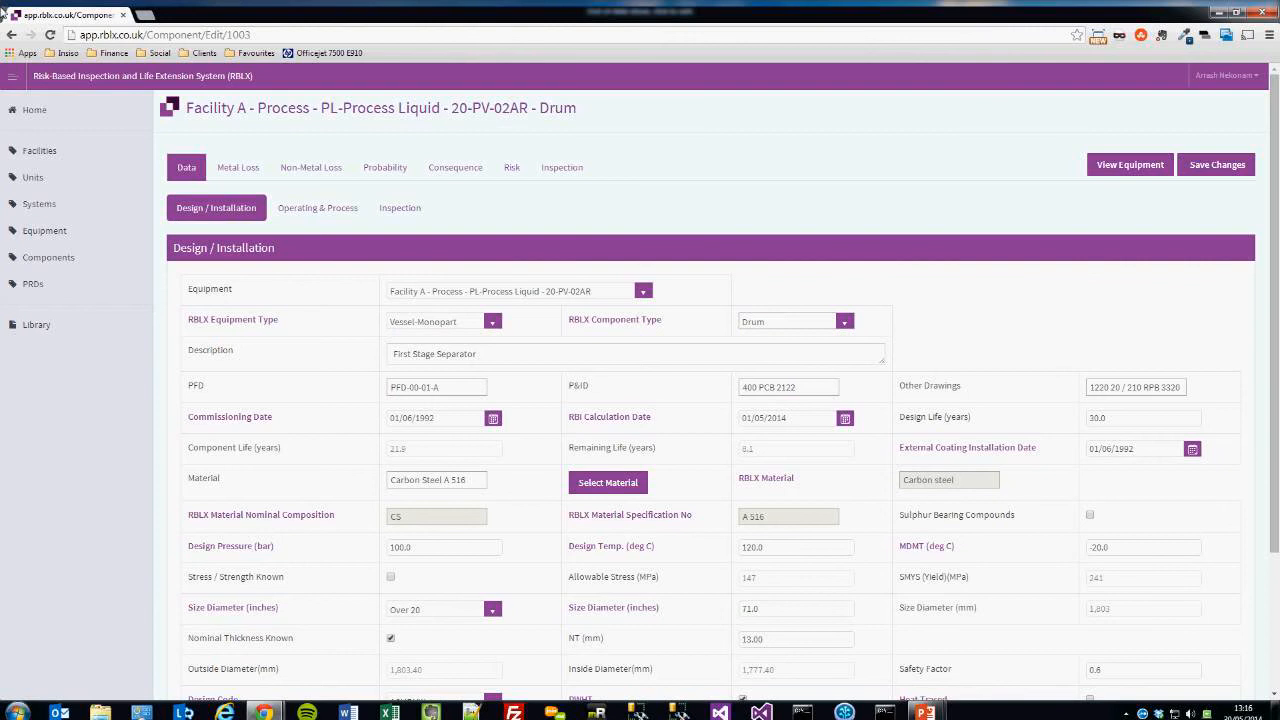
- Browse the list of available materials for the component and close it without choosing one
{"action": "scroll", "coordinate": [640, 450], "scroll_direction": "down", "scroll_amount": 1}
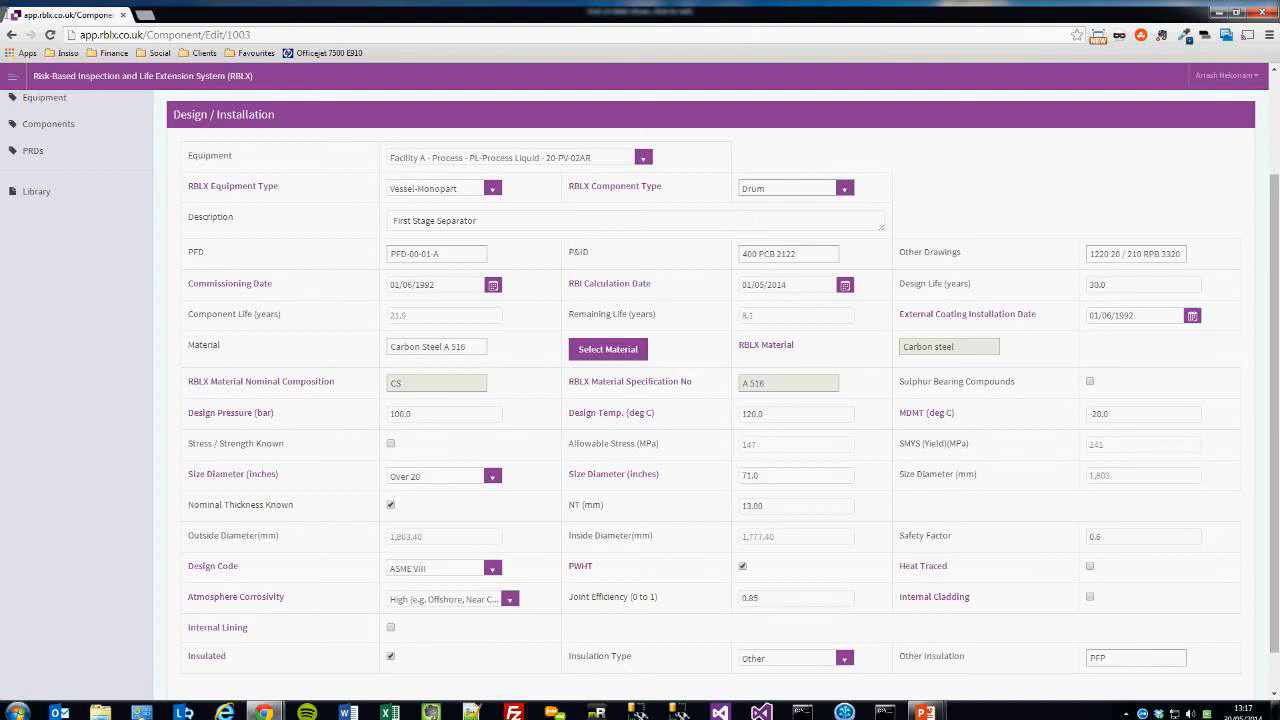
{"action": "left_click", "coordinate": [607, 349]}
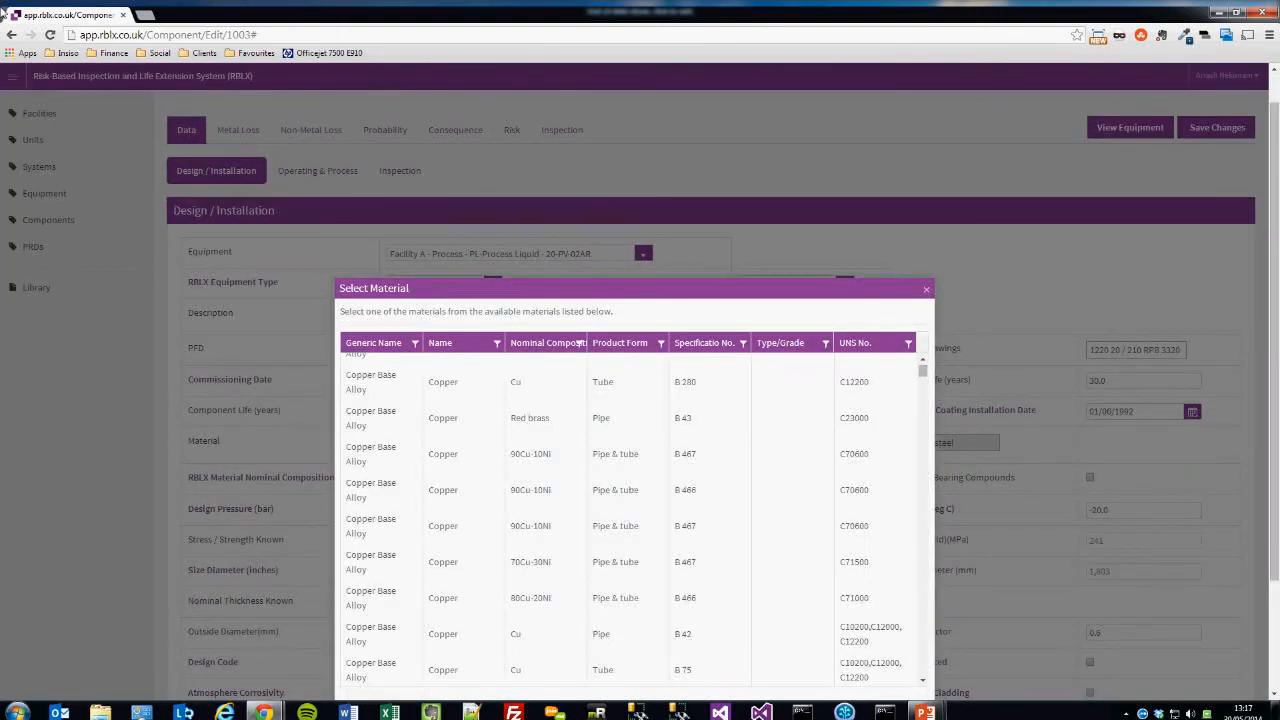
{"action": "scroll", "coordinate": [635, 520], "scroll_direction": "down", "scroll_amount": 3}
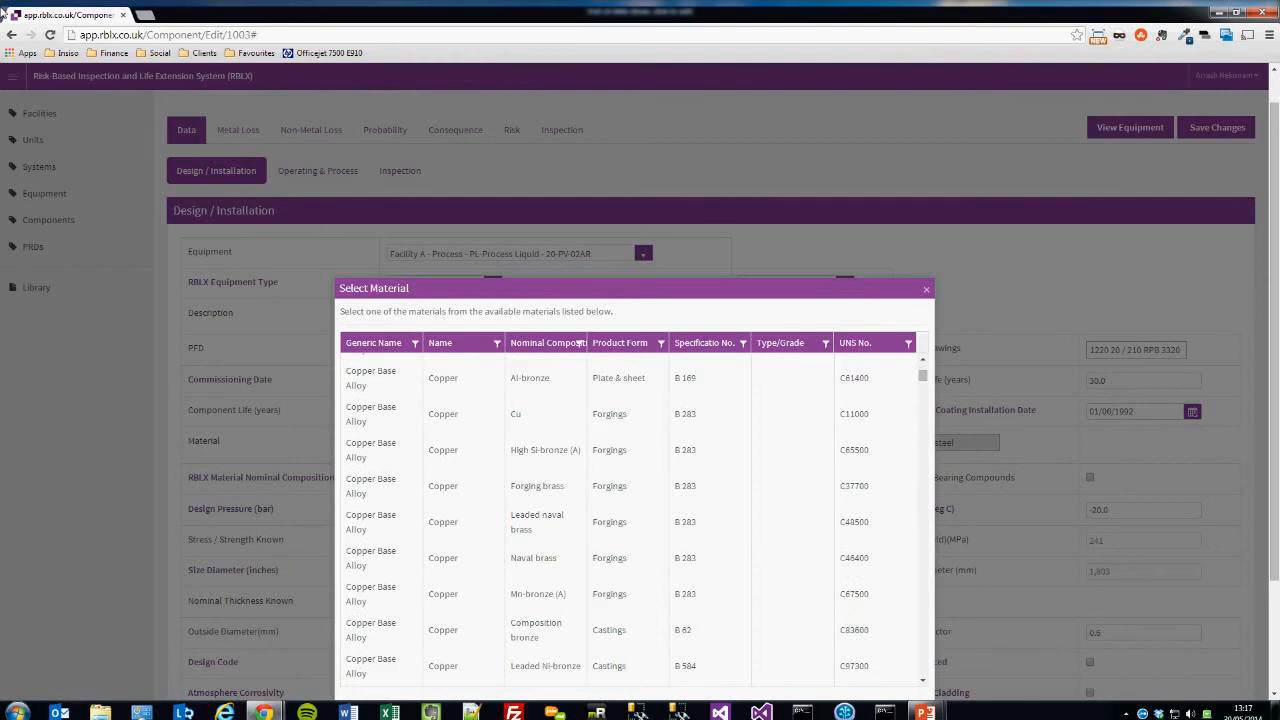
{"action": "scroll", "coordinate": [635, 520], "scroll_direction": "down", "scroll_amount": 5}
{"action": "scroll", "coordinate": [635, 520], "scroll_direction": "down", "scroll_amount": 2}
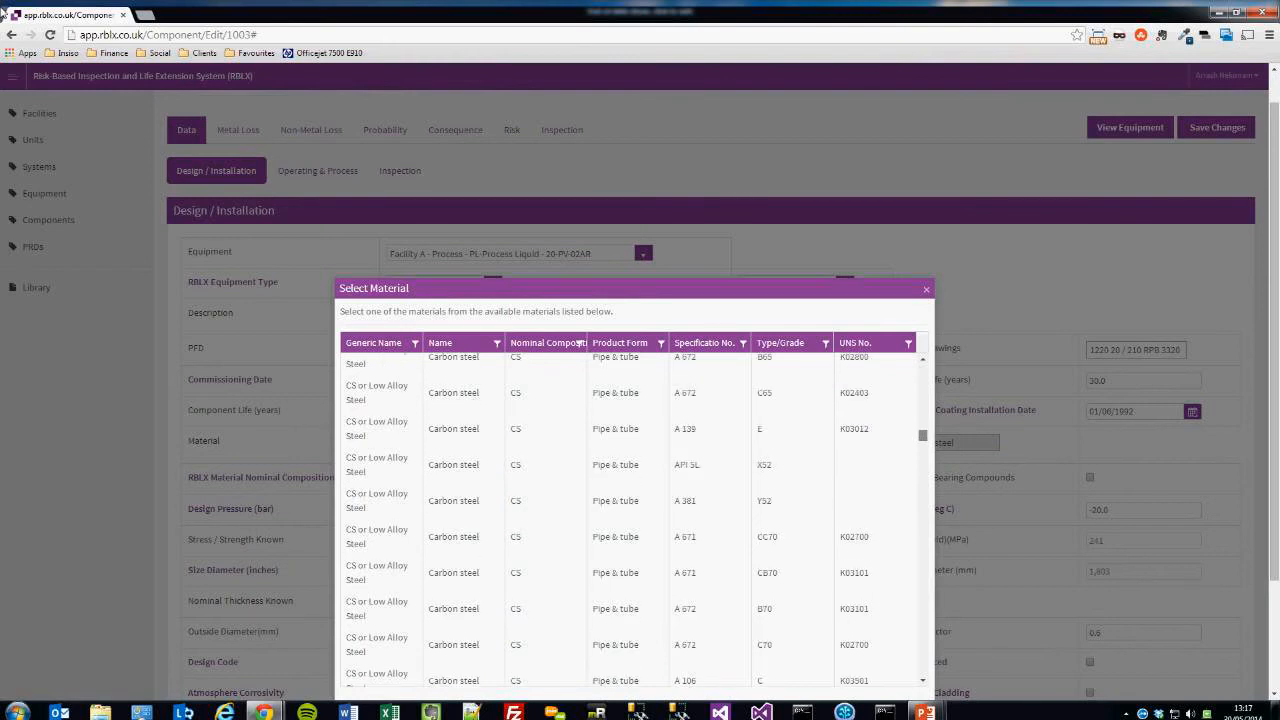
{"action": "scroll", "coordinate": [640, 400], "scroll_direction": "down", "scroll_amount": 1}
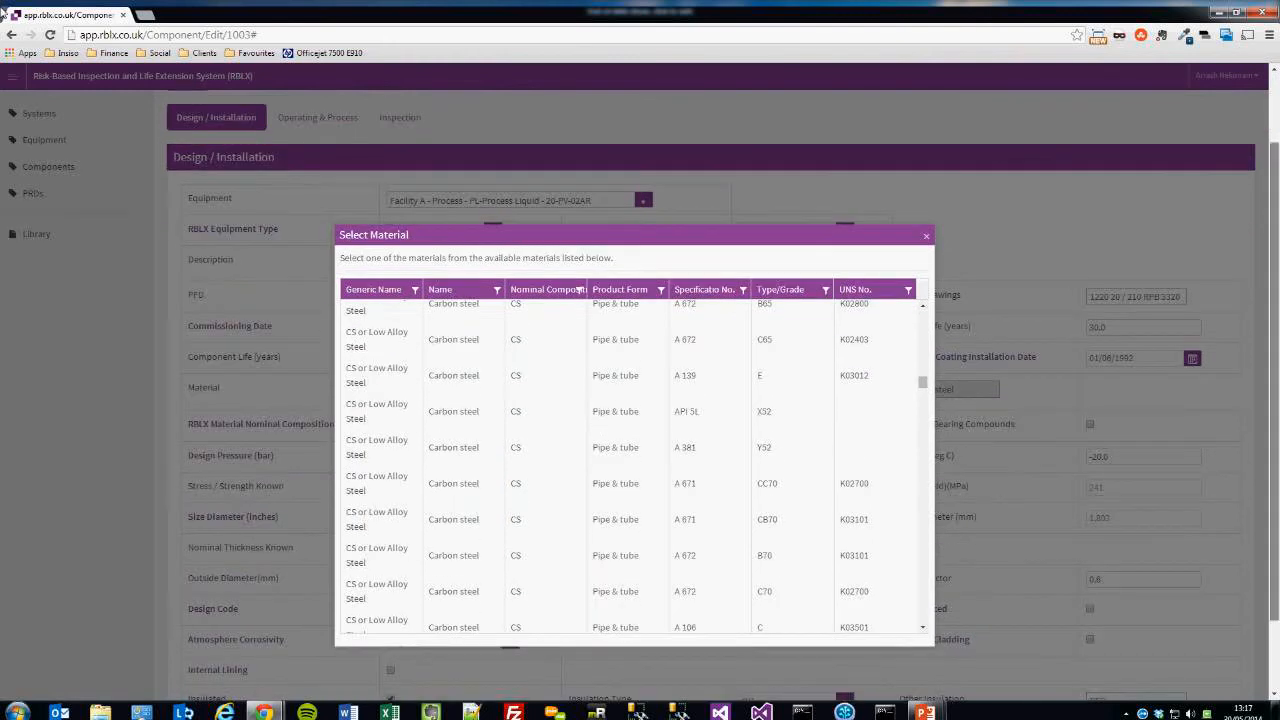
{"action": "scroll", "coordinate": [640, 400], "scroll_direction": "down", "scroll_amount": 1}
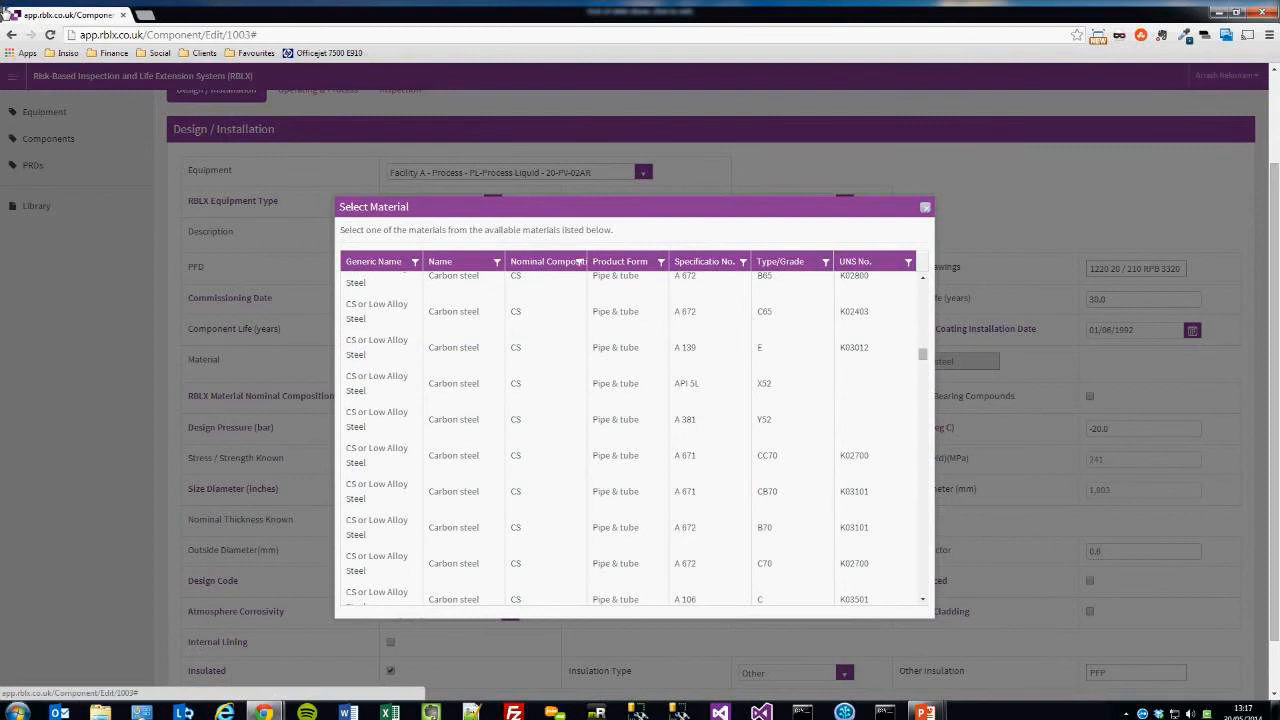
{"action": "key", "text": "Escape"}
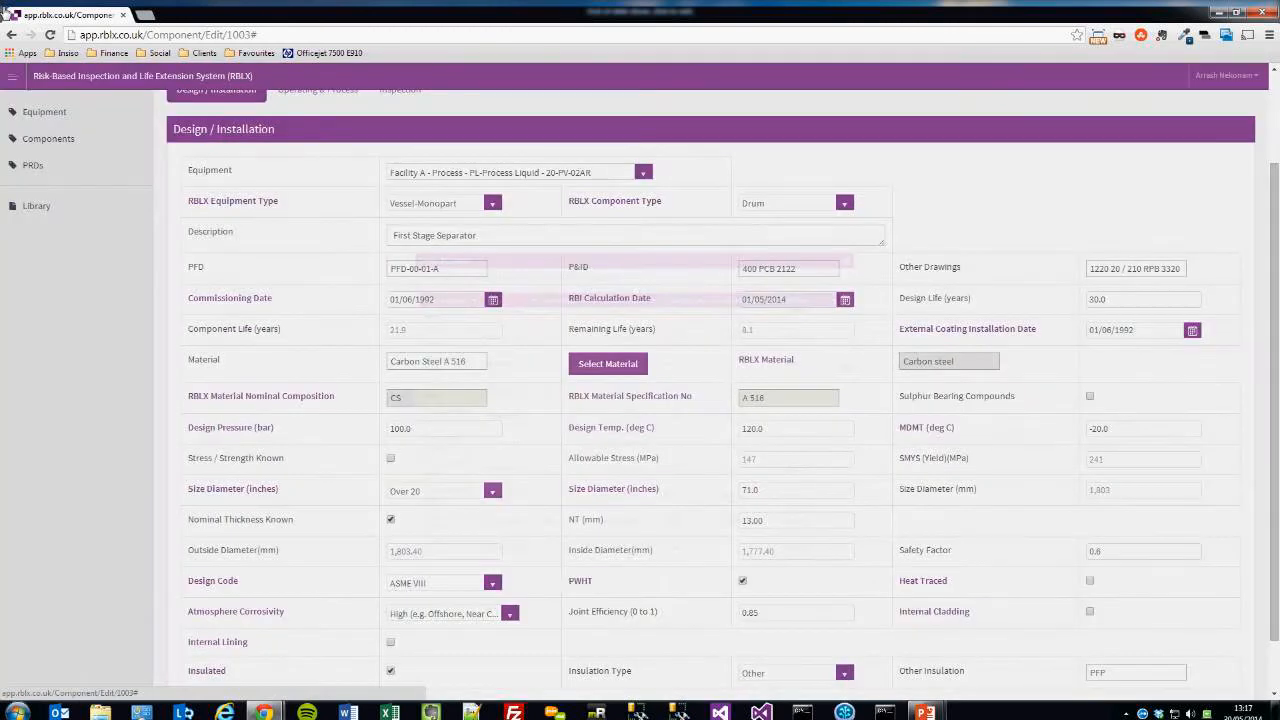
- Examine the available Design Code and Atmosphere Corrosivity options, choosing ASME VIII as the design code
{"action": "scroll", "coordinate": [710, 390], "scroll_direction": "down", "scroll_amount": 1}
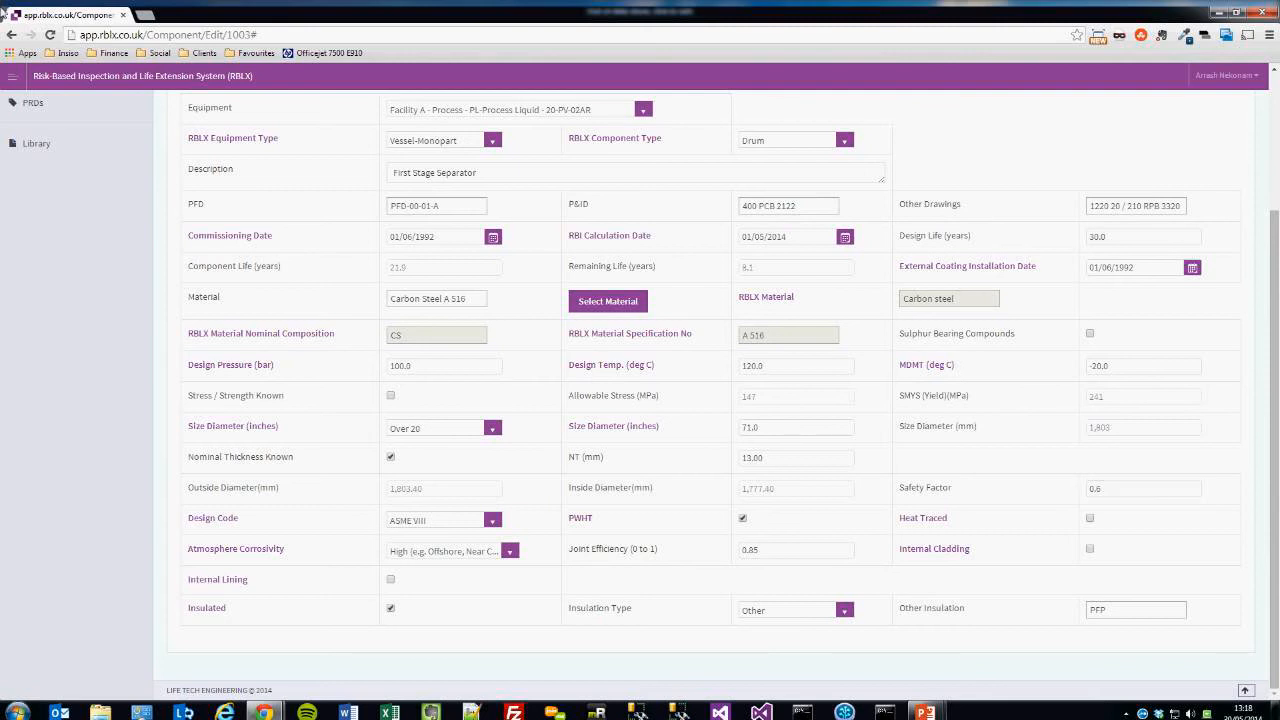
{"action": "key", "text": "alt+Down"}
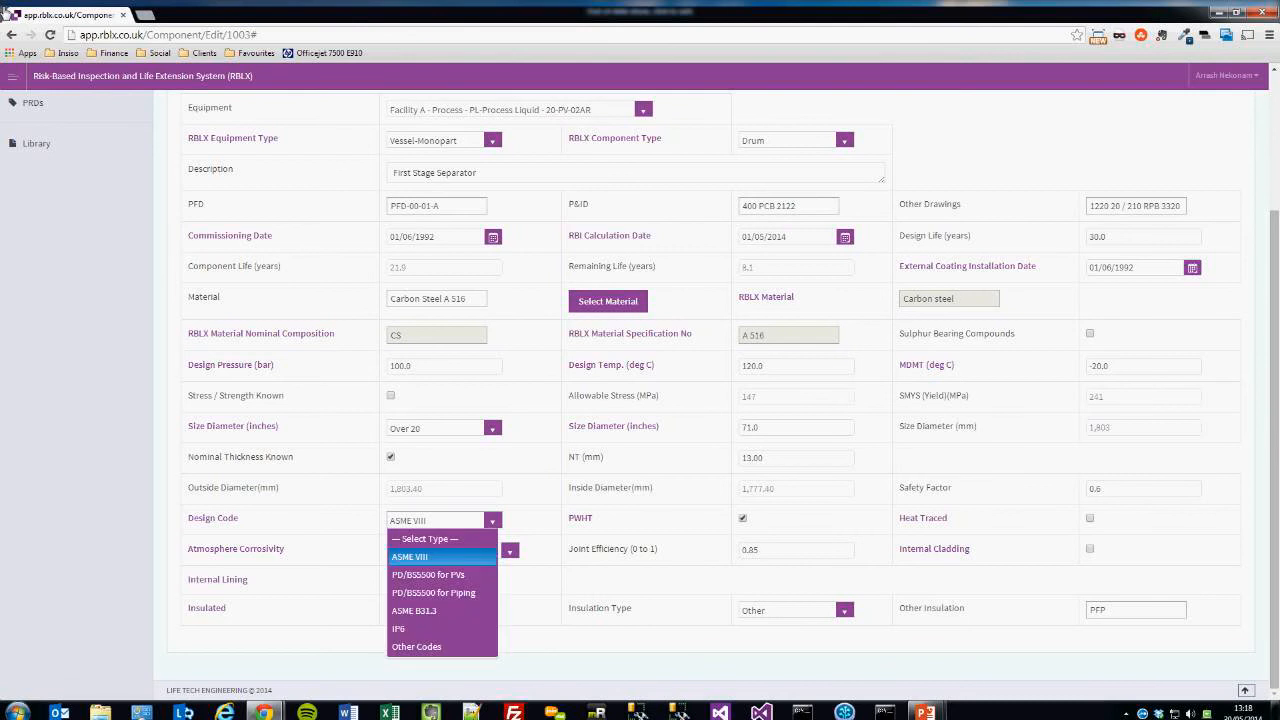
{"action": "key", "text": "Return"}
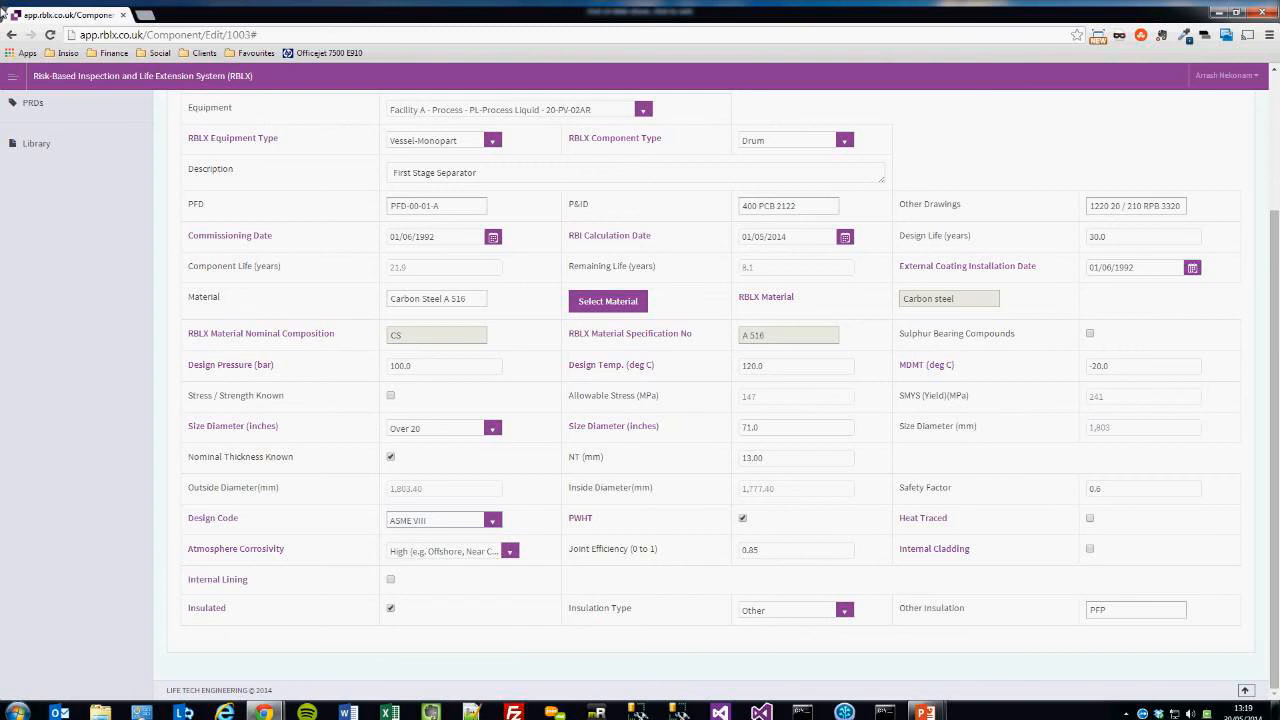
{"action": "key", "text": "Tab"}
{"action": "key", "text": "alt+Down"}
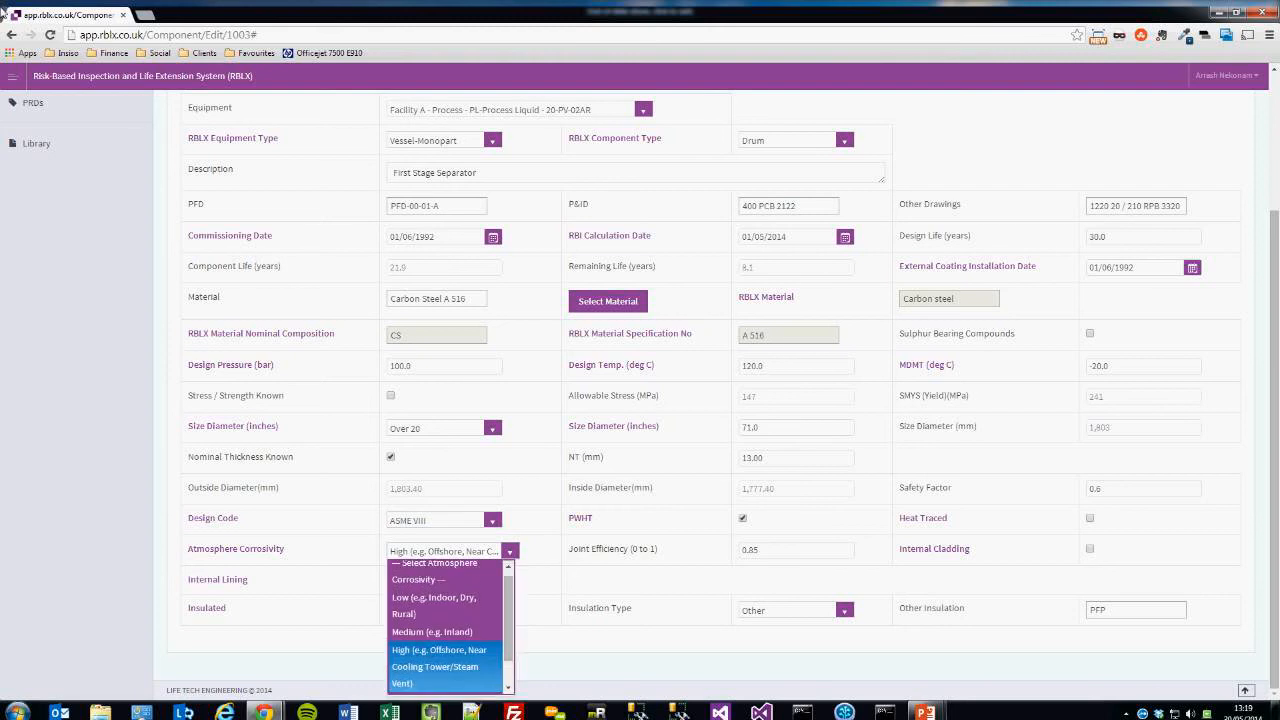
{"action": "left_click_drag", "start_coordinate": [508, 618], "coordinate": [508, 637]}
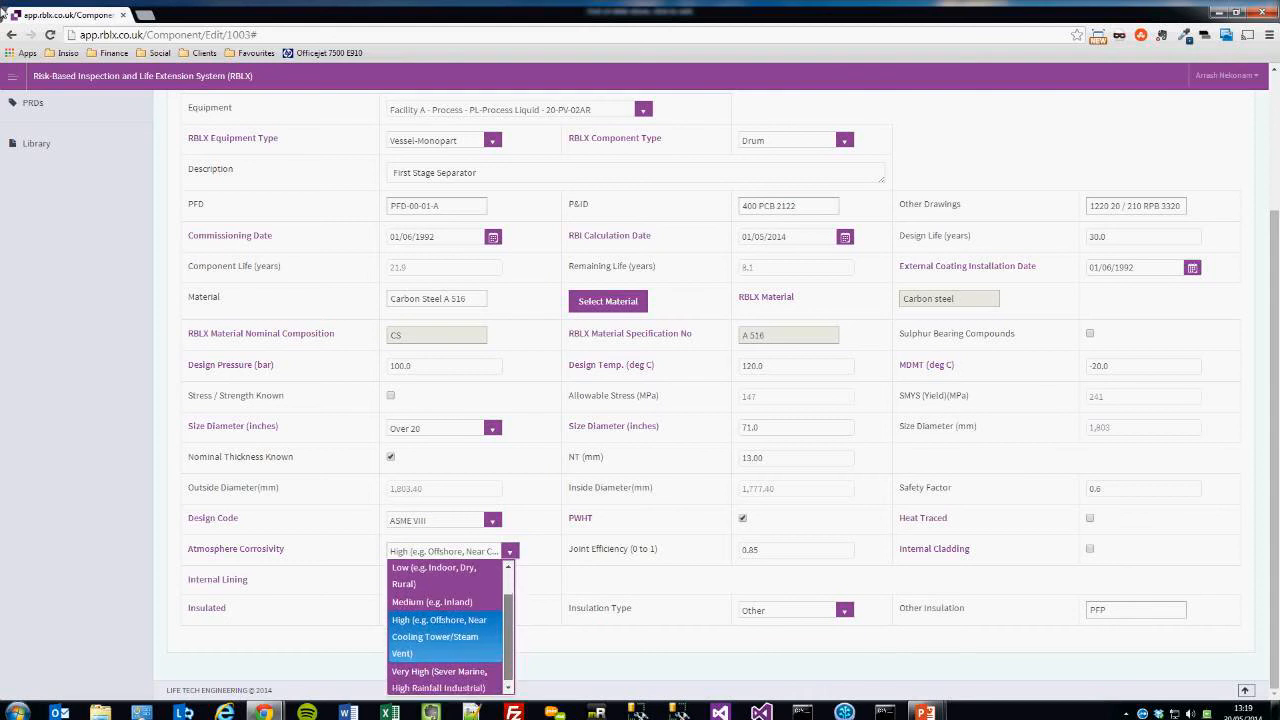
{"action": "key", "text": "Tab"}
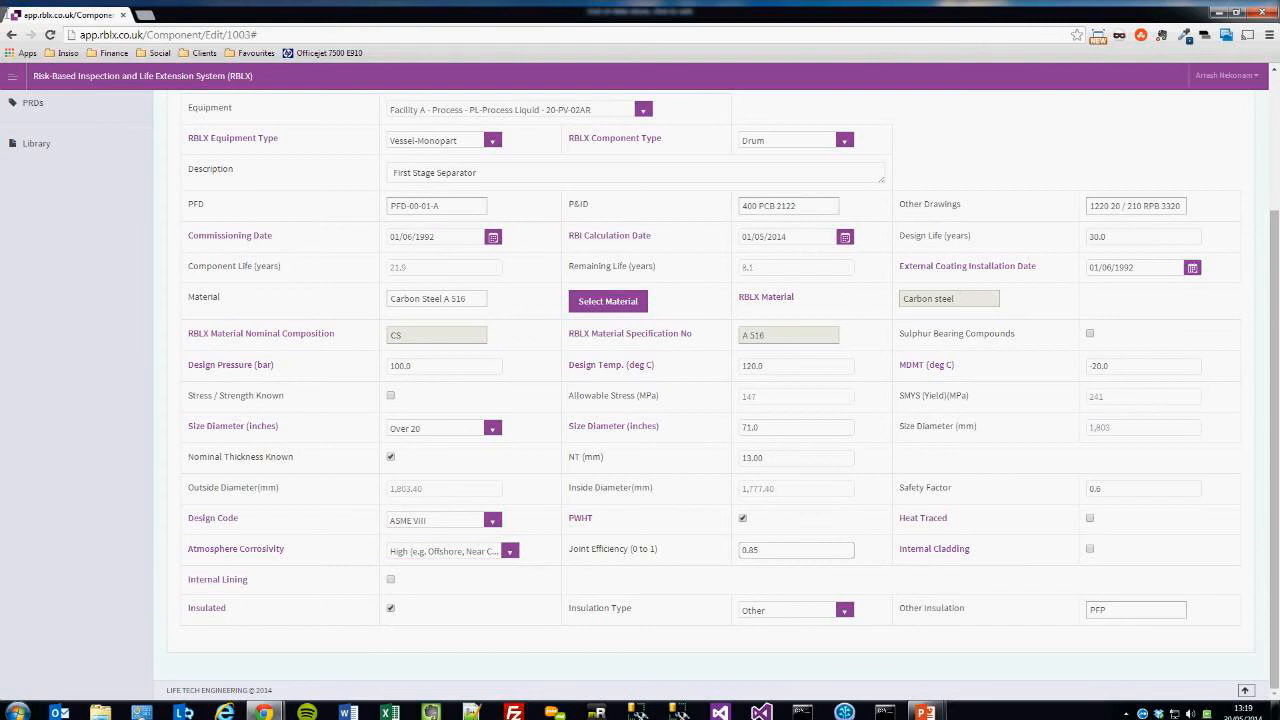
- Turn the component's Insulated option off and on again
{"action": "key", "text": "Tab"}
{"action": "key", "text": "space"}
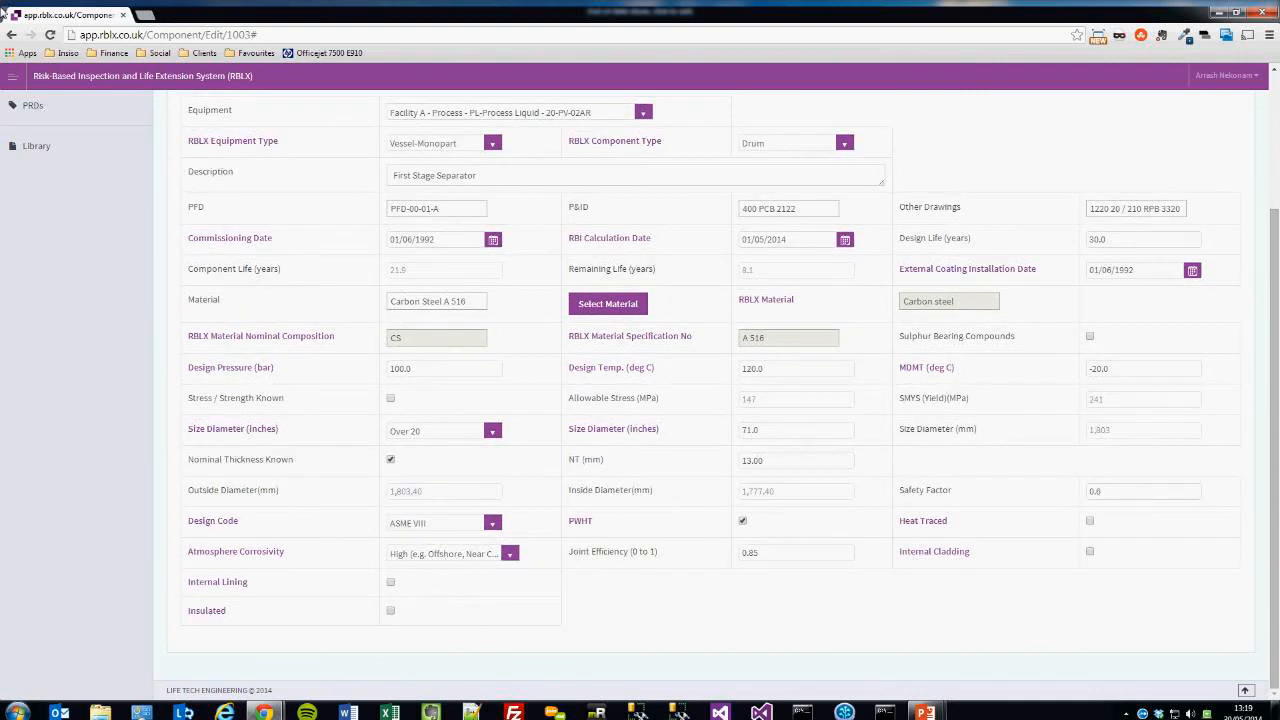
{"action": "key", "text": "space"}
{"action": "key", "text": "Tab"}
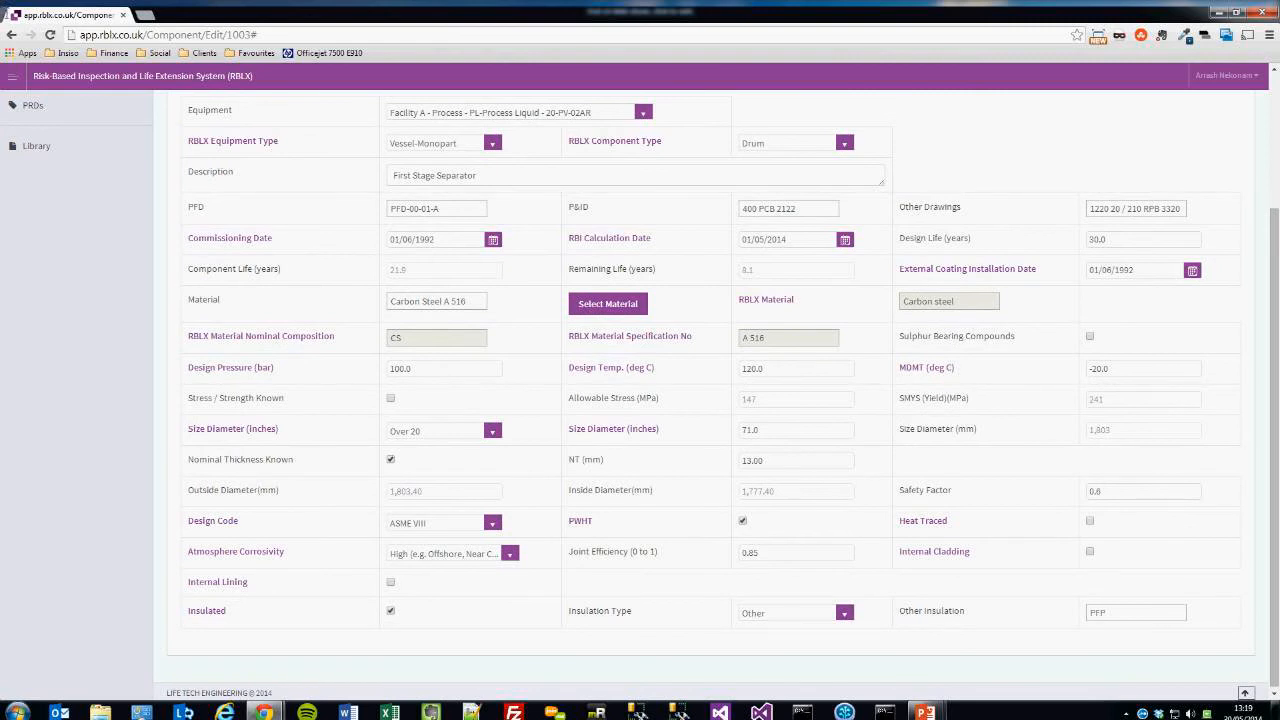
{"action": "scroll", "coordinate": [3, 14], "scroll_direction": "up", "scroll_amount": 1}
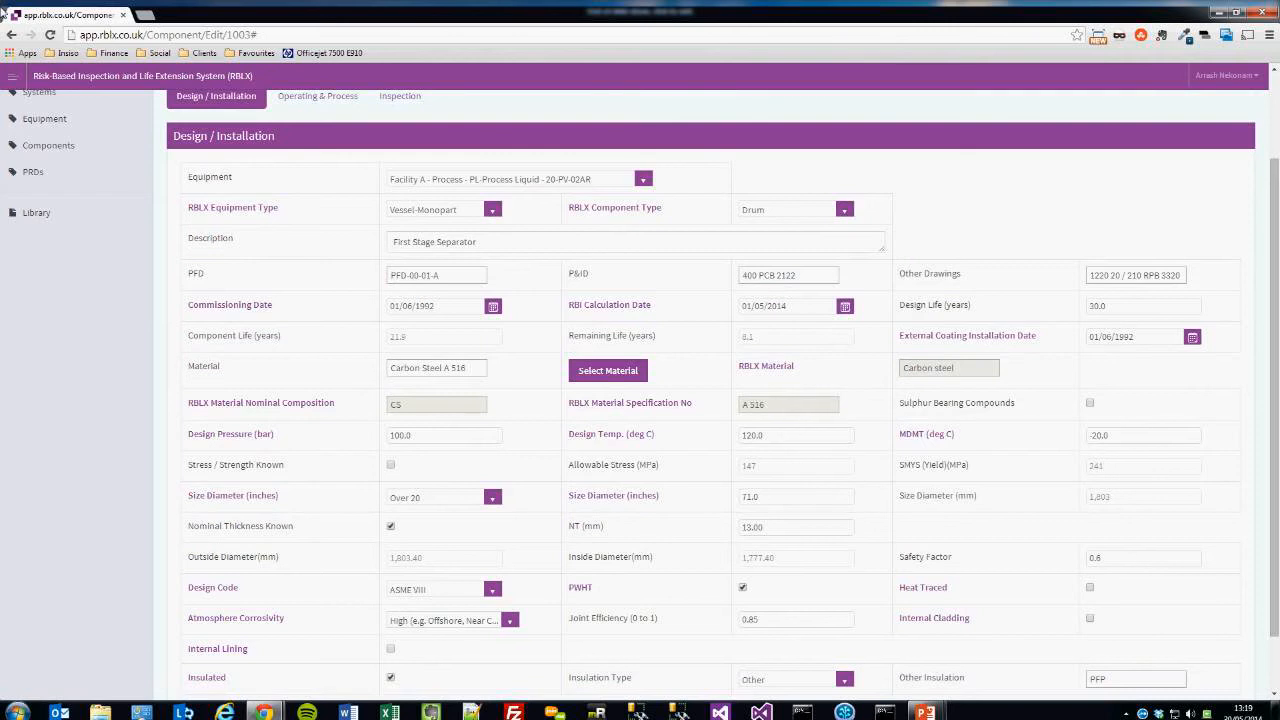
{"action": "scroll", "coordinate": [318, 207], "scroll_direction": "up", "scroll_amount": 2}
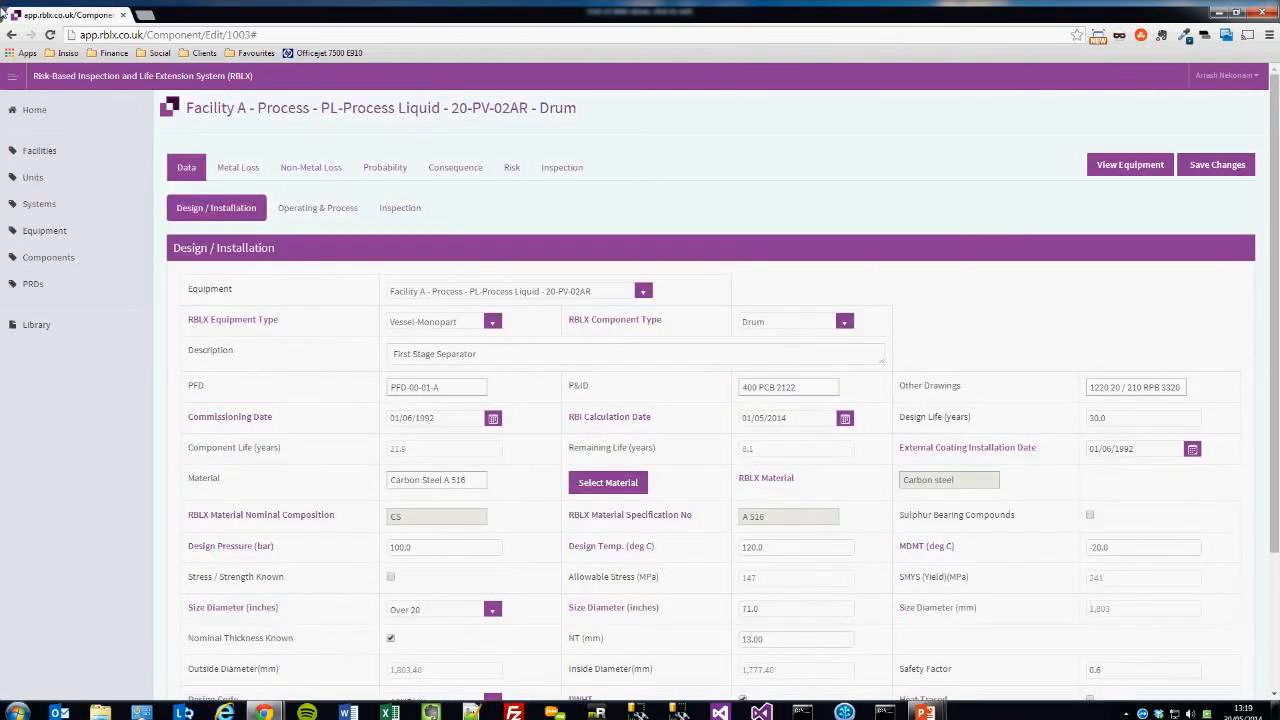
- Open the component's operating and process data and review its temperature, pressure and flow velocity fields
{"action": "left_click", "coordinate": [318, 207]}
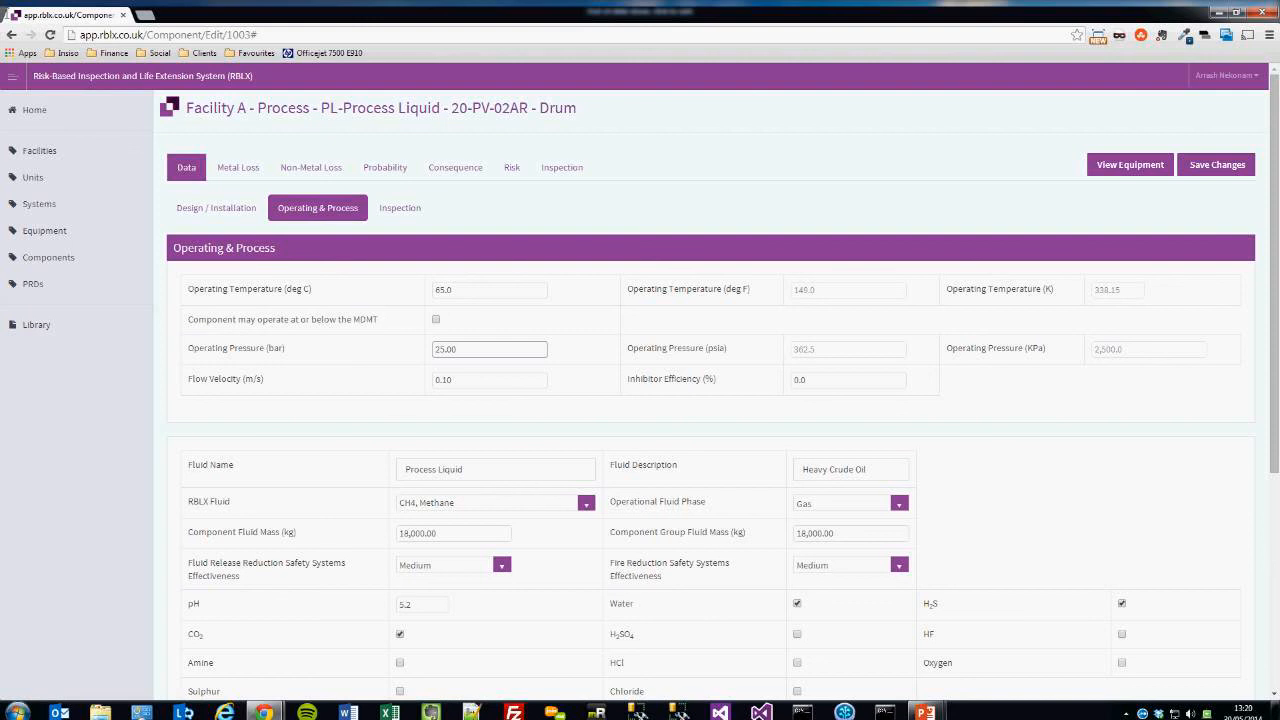
{"action": "key", "text": "Tab"}
{"action": "key", "text": "Tab"}
{"action": "scroll", "coordinate": [710, 400], "scroll_direction": "down", "scroll_amount": 1}
{"action": "scroll", "coordinate": [710, 400], "scroll_direction": "down", "scroll_amount": 2}
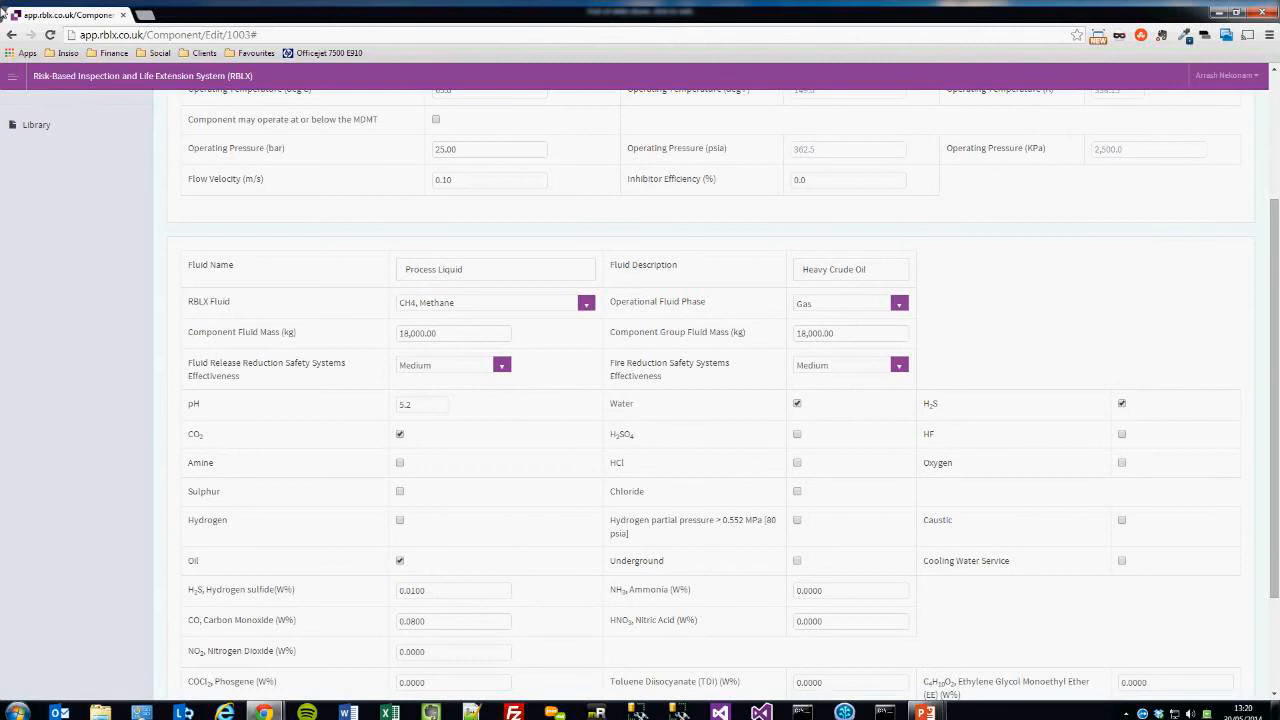
- Search the RBLX fluid list for methane, choosing CH4, Methane, and keep Gas as the operational fluid phase
{"action": "left_click", "coordinate": [470, 269]}
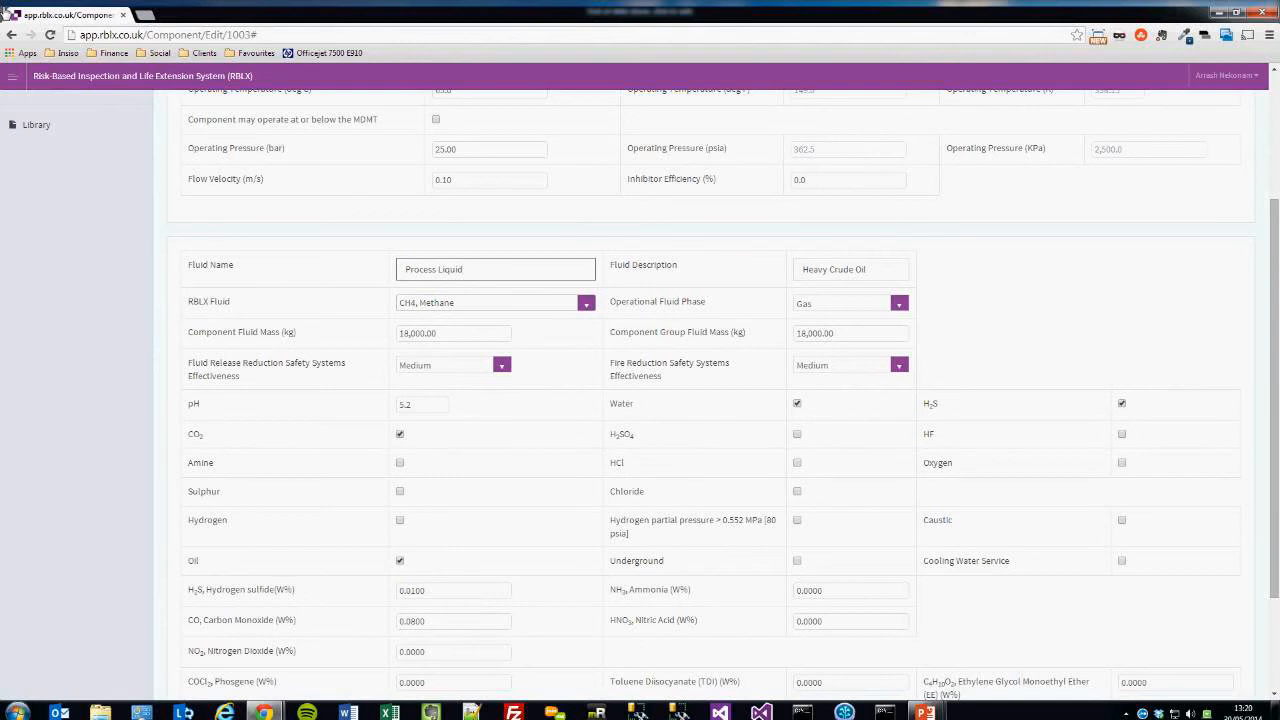
{"action": "left_click", "coordinate": [586, 303]}
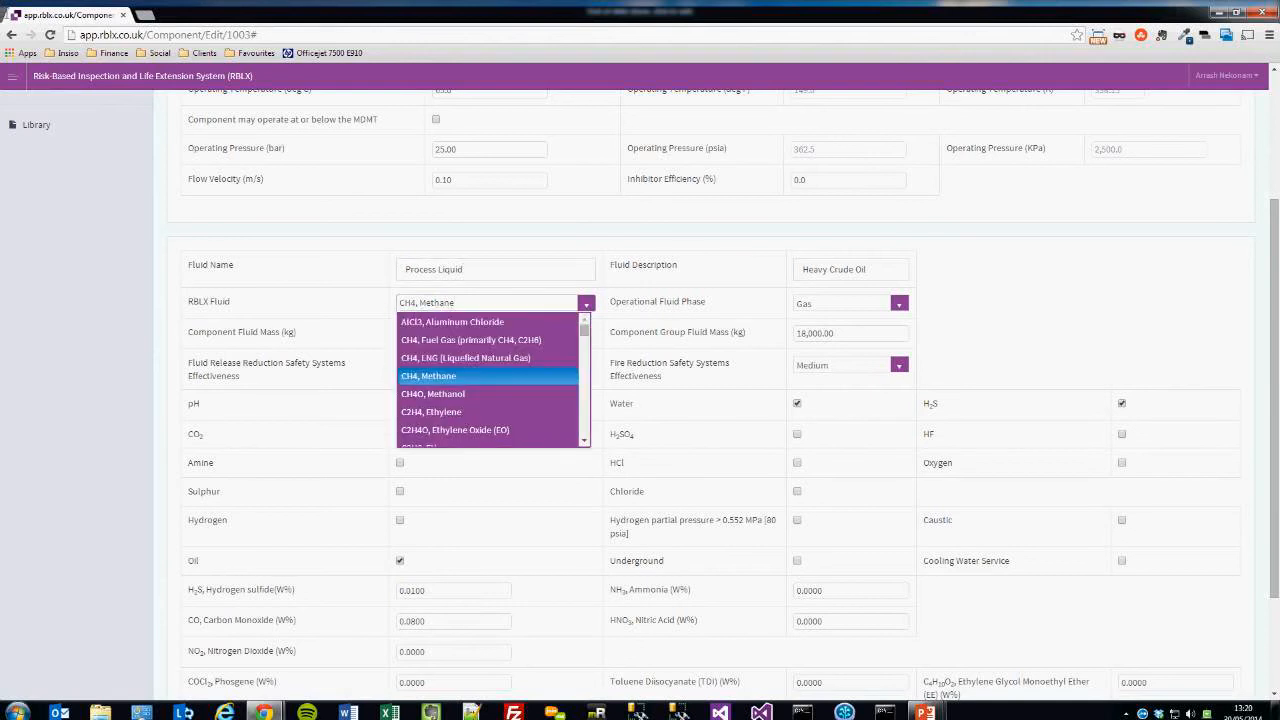
{"action": "left_click", "coordinate": [586, 303]}
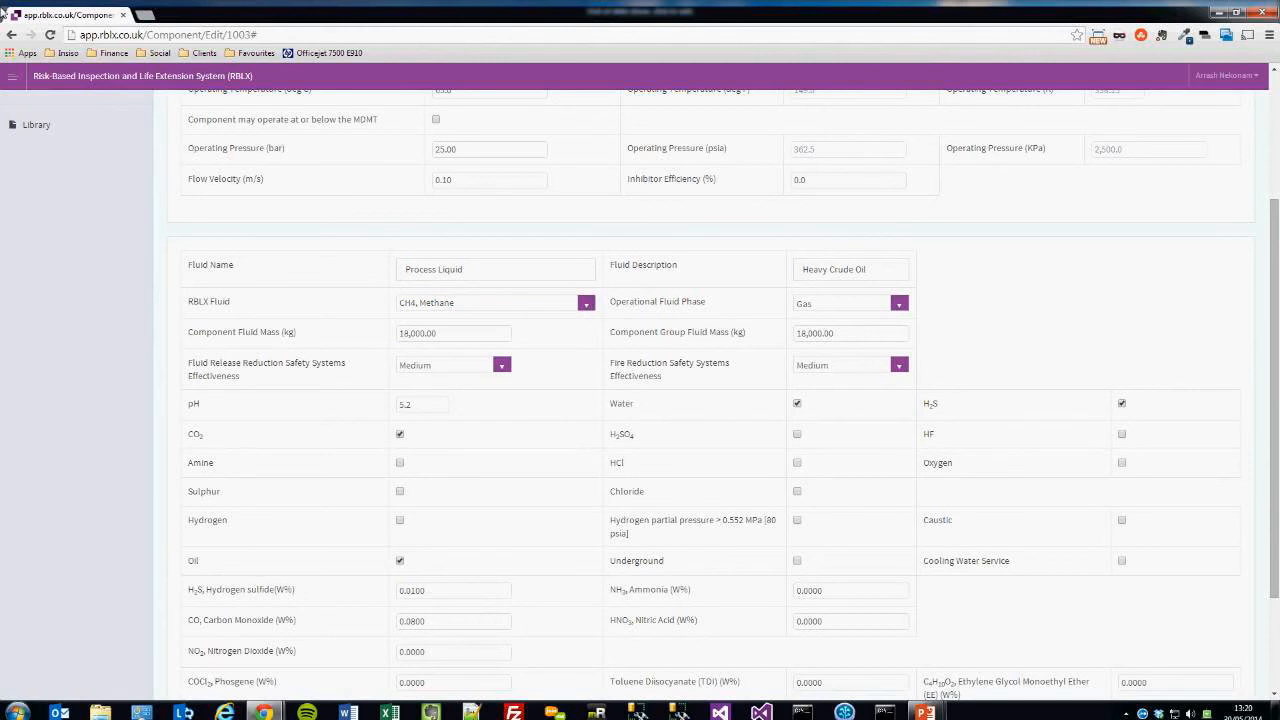
{"action": "triple_click", "coordinate": [430, 303]}
{"action": "type", "text": "methan"}
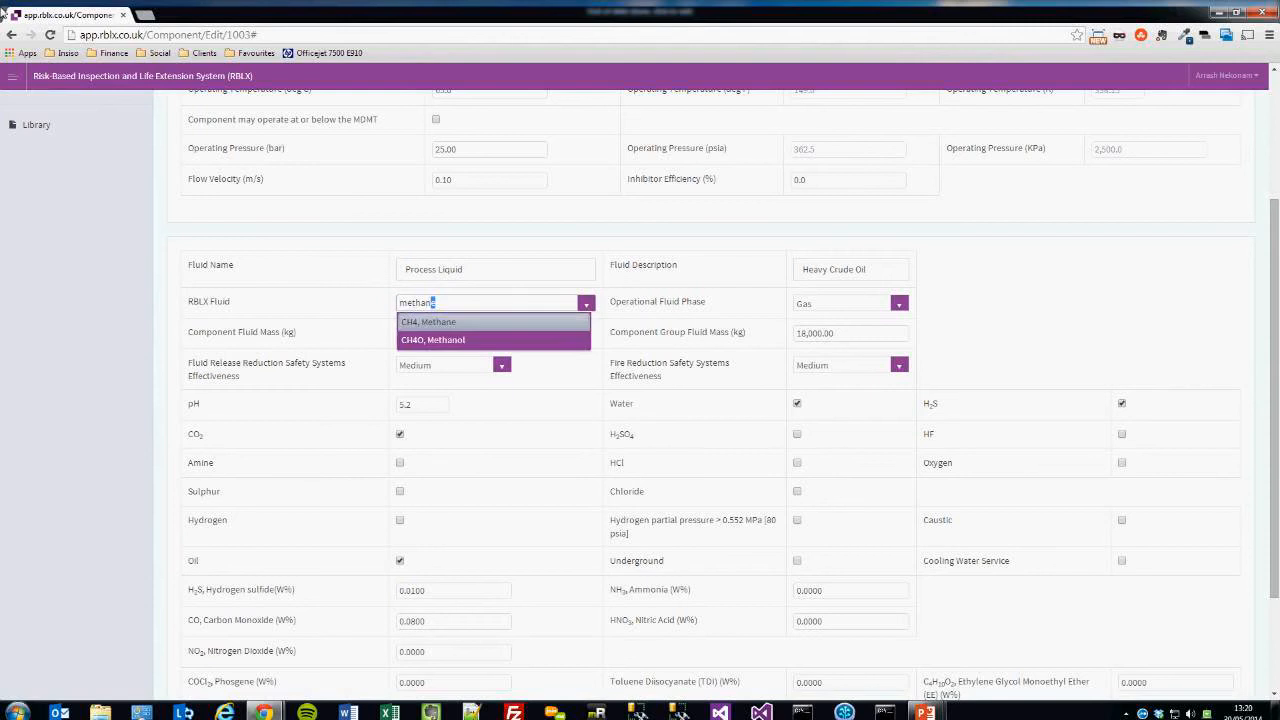
{"action": "key", "text": "Return"}
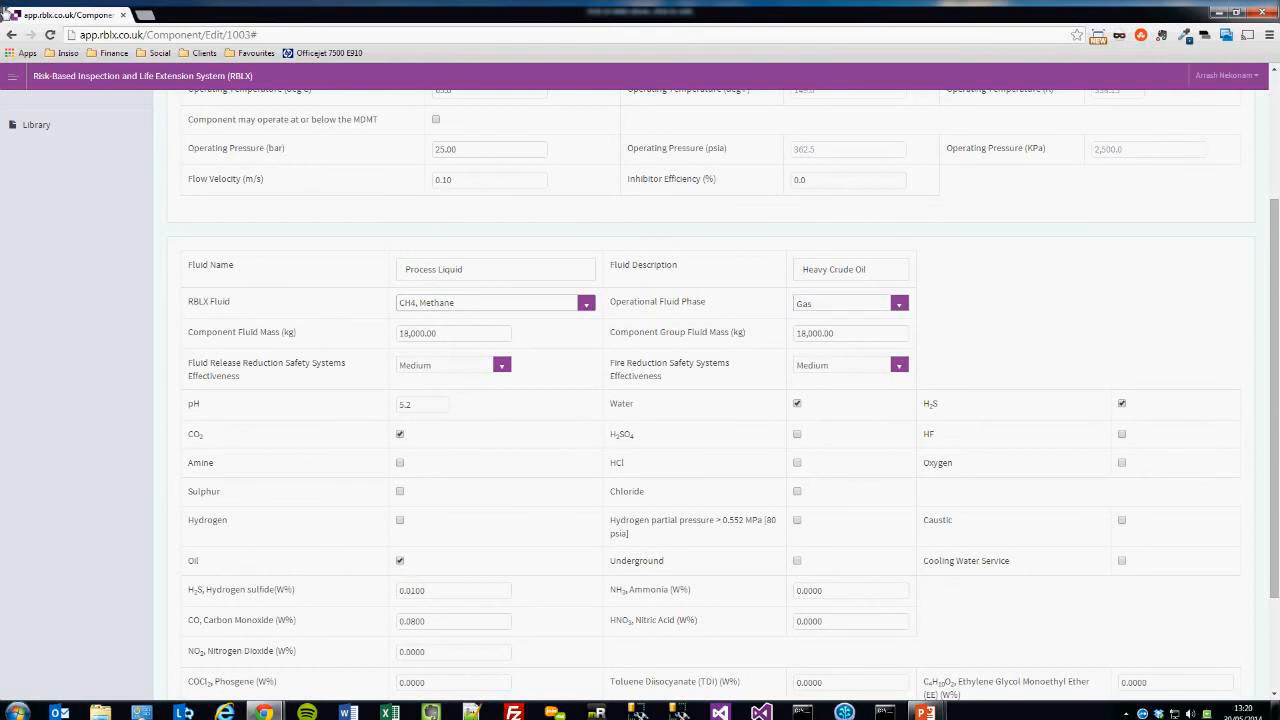
{"action": "left_click", "coordinate": [897, 304]}
{"action": "key", "text": "Return"}
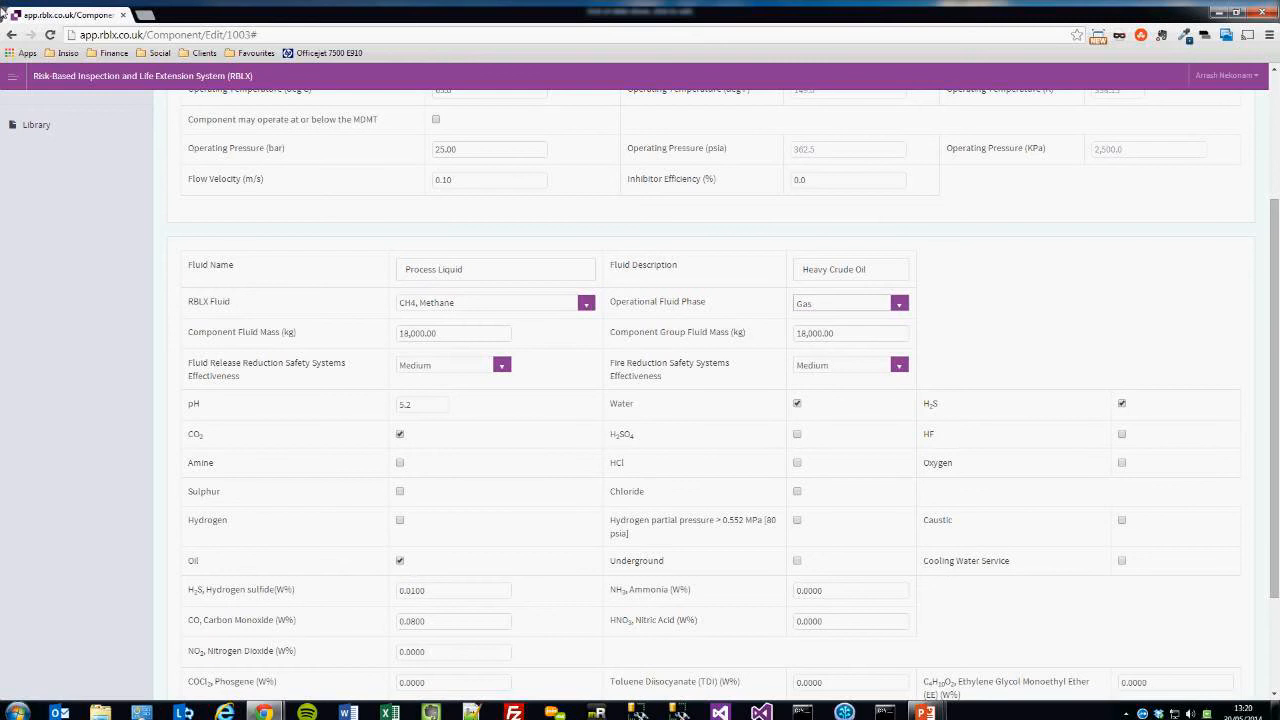
- Check the effectiveness options for the fluid release and fire reduction safety systems, choosing Medium for both
{"action": "key", "text": "Tab"}
{"action": "key", "text": "Tab"}
{"action": "key", "text": "Tab"}
{"action": "key", "text": "alt+Down"}
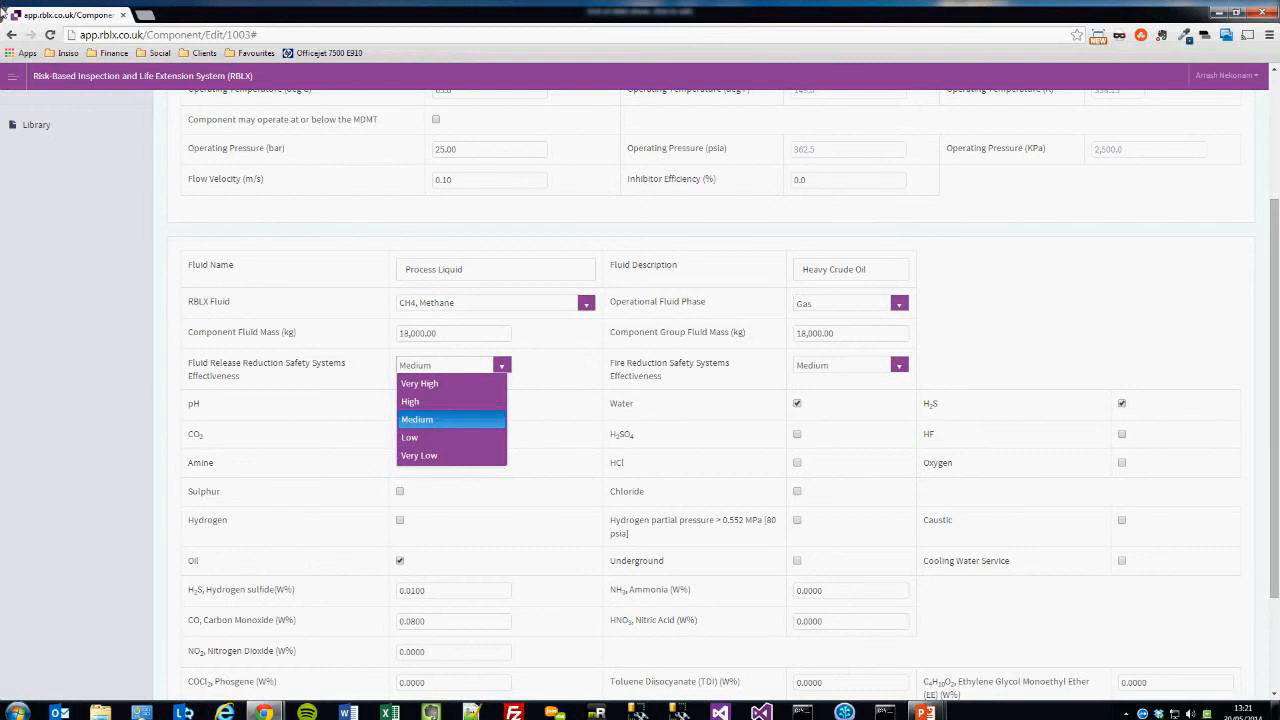
{"action": "key", "text": "Escape"}
{"action": "key", "text": "alt+Down"}
{"action": "key", "text": "Return"}
{"action": "key", "text": "Tab"}
{"action": "key", "text": "alt+Down"}
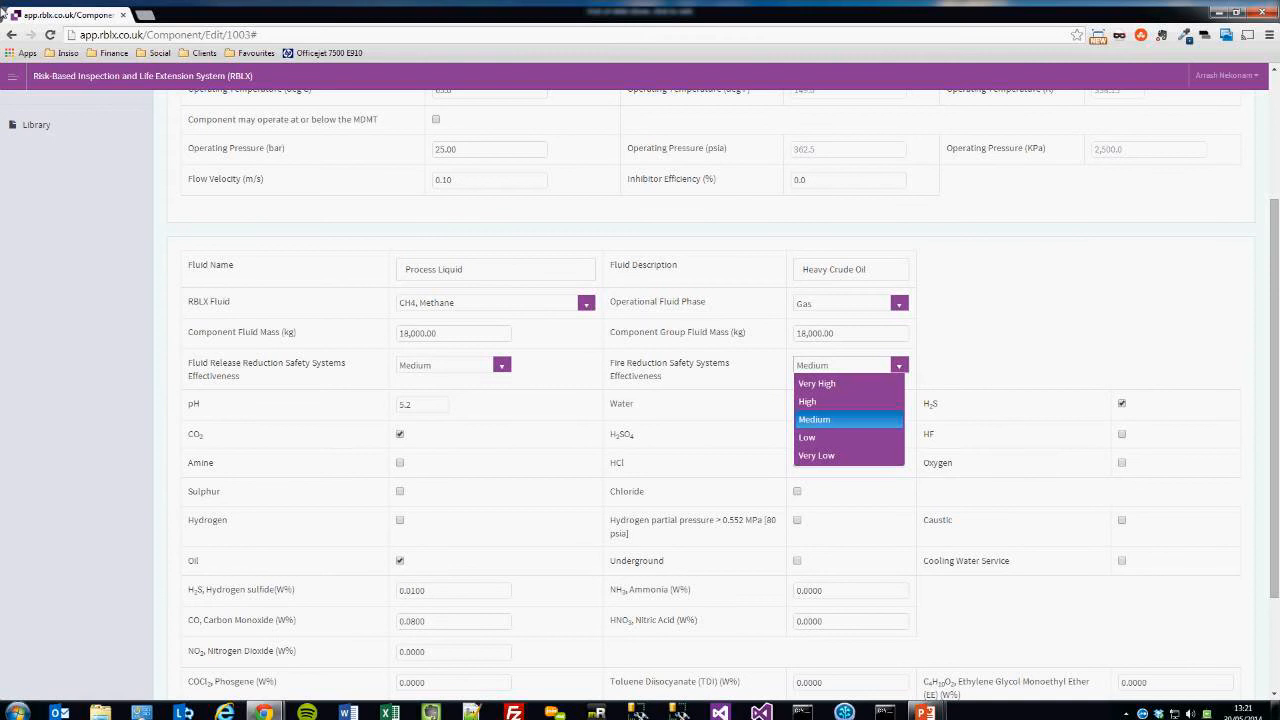
{"action": "key", "text": "Return"}
{"action": "key", "text": "Tab"}
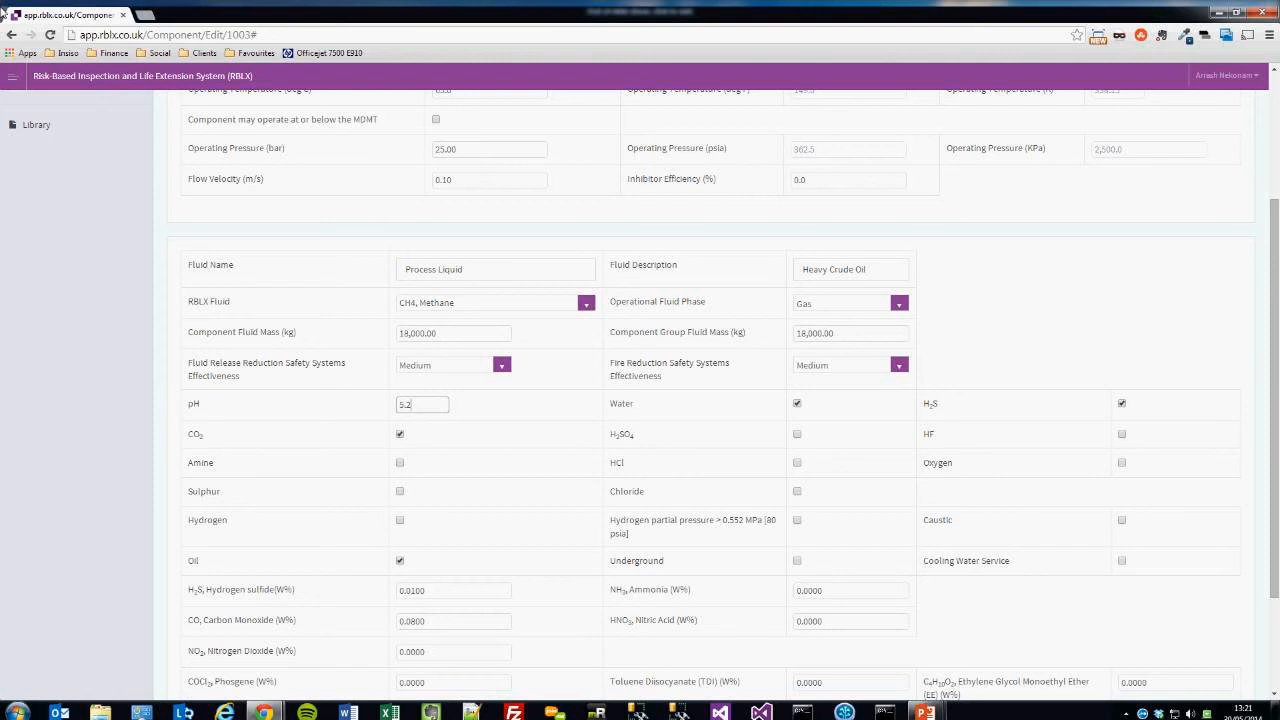
- Review the fluid's contaminant options, chemical weight percentages and toxic mass fraction
{"action": "scroll", "coordinate": [3, 10], "scroll_direction": "down", "scroll_amount": 2}
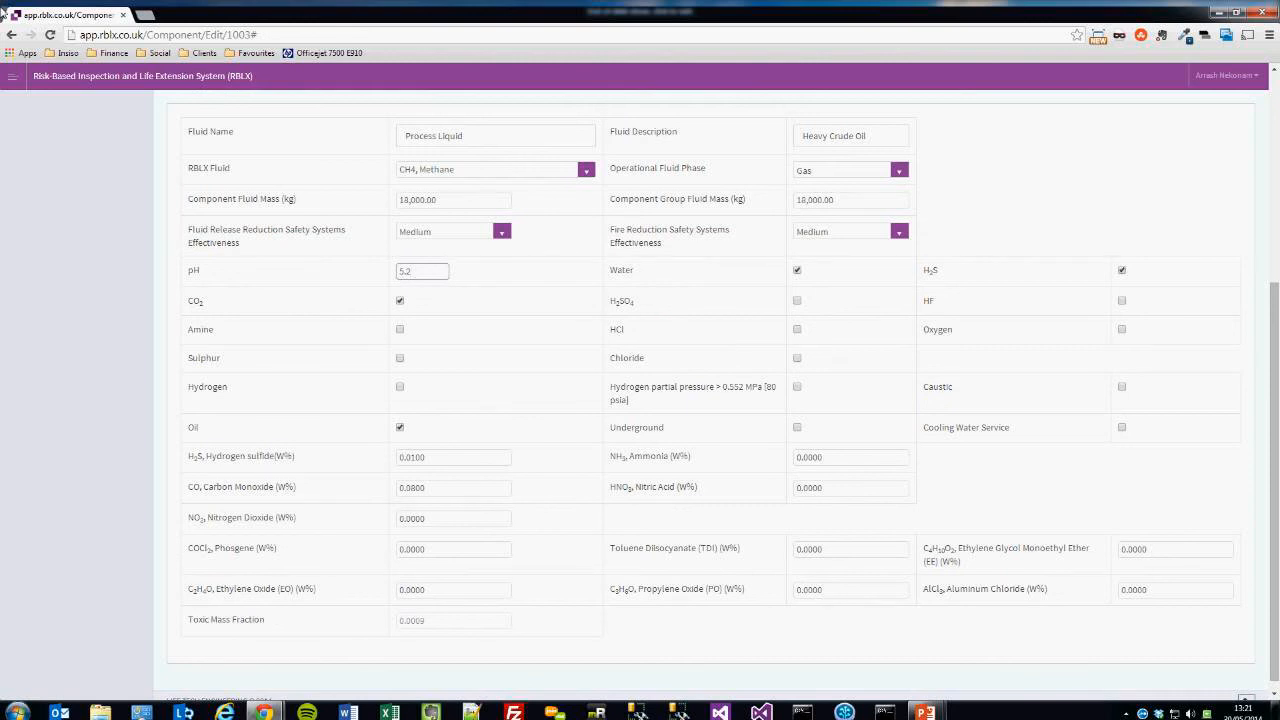
{"action": "double_click", "coordinate": [412, 621]}
{"action": "left_click", "coordinate": [453, 590]}
{"action": "scroll", "coordinate": [711, 390], "scroll_direction": "up", "scroll_amount": 4}
{"action": "scroll", "coordinate": [711, 390], "scroll_direction": "up", "scroll_amount": 1}
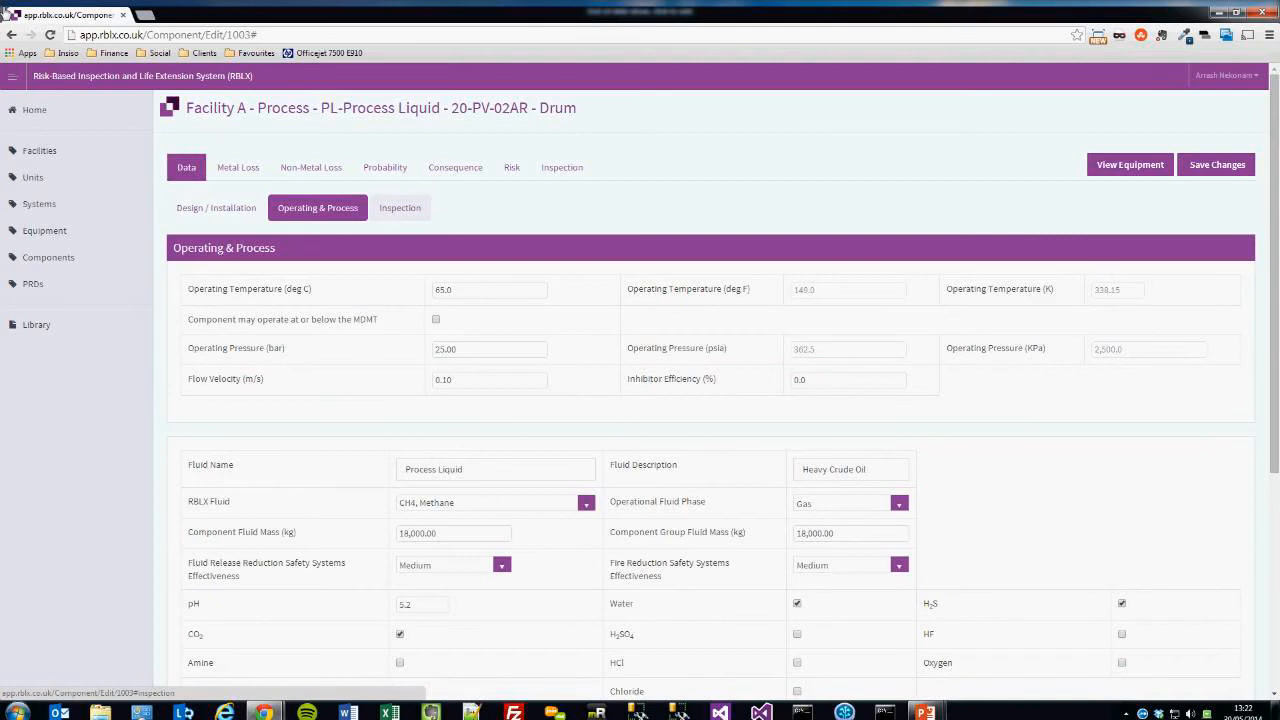
- Open the component's internal inspection data and examine its finding capability options, inspection history and summary
{"action": "left_click", "coordinate": [400, 207]}
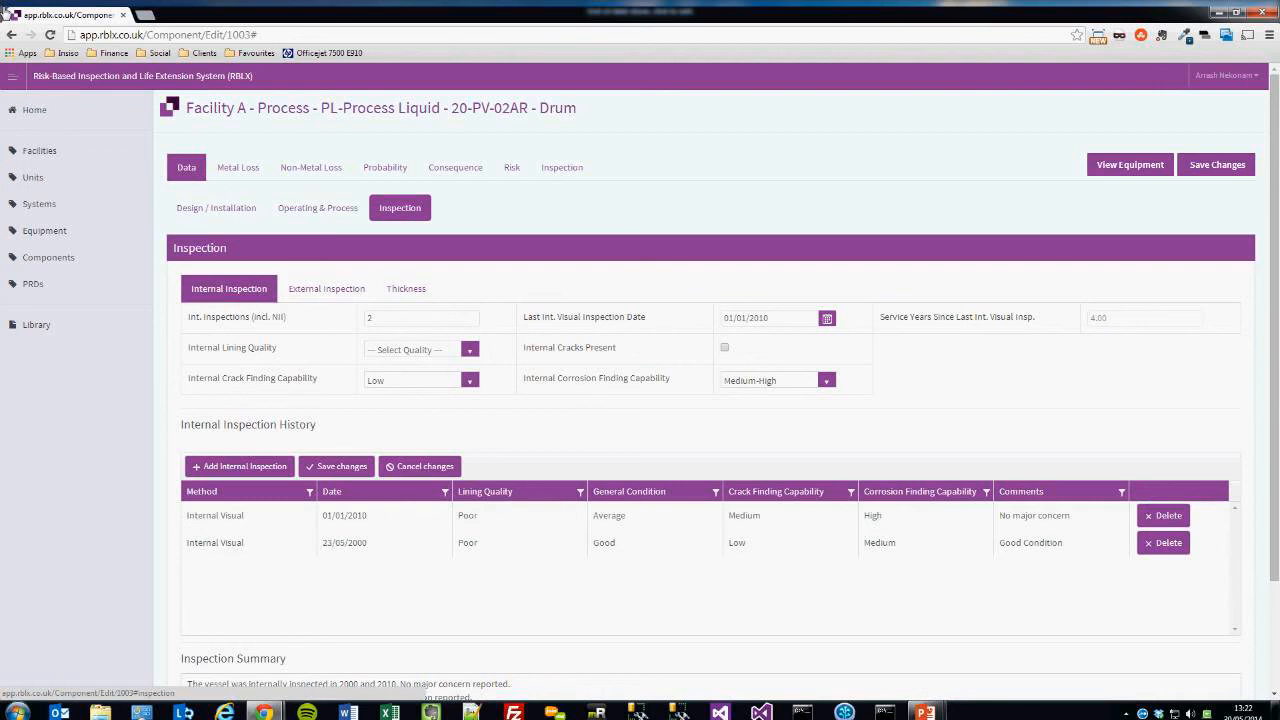
{"action": "left_click", "coordinate": [420, 318]}
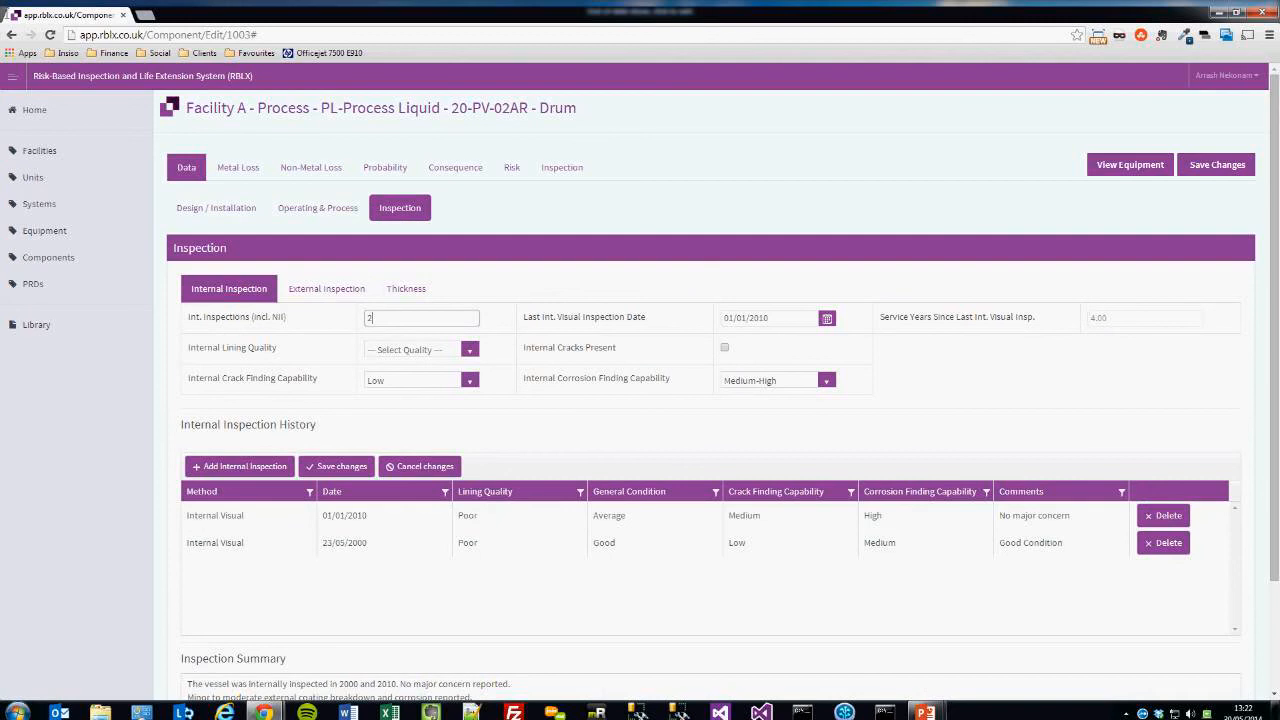
{"action": "key", "text": "Tab"}
{"action": "left_click", "coordinate": [469, 381]}
{"action": "left_click", "coordinate": [826, 381]}
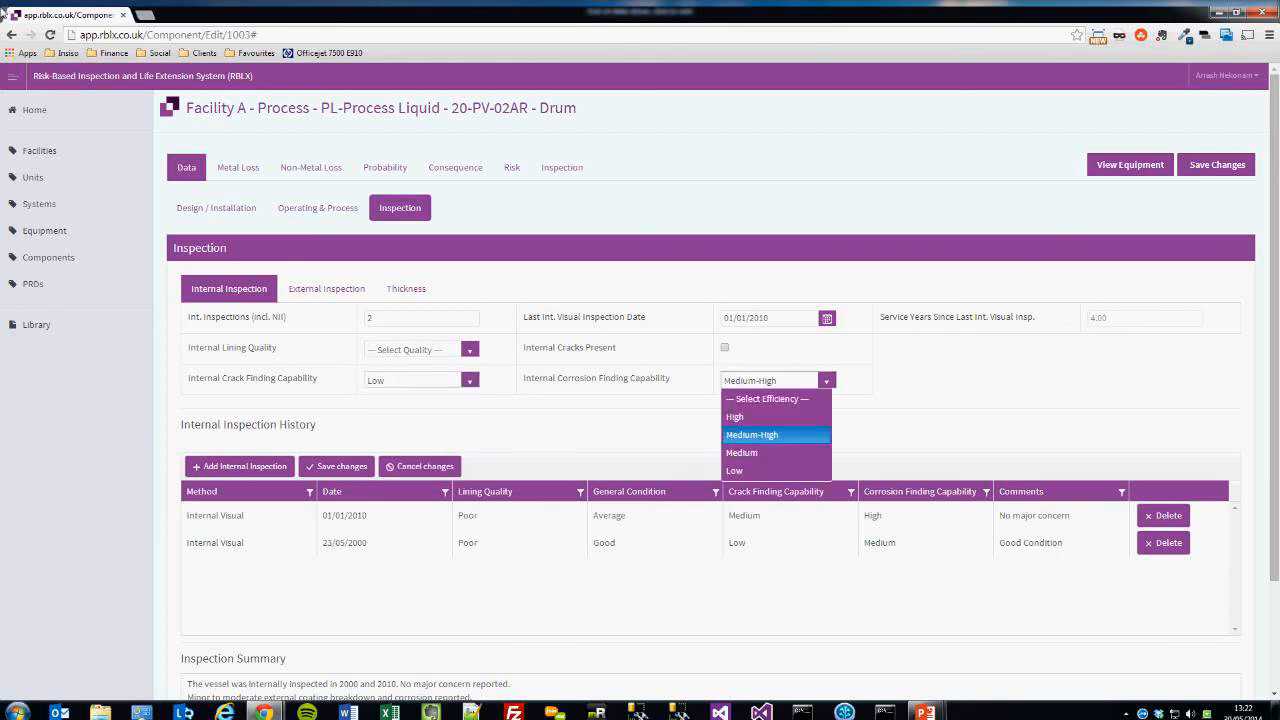
{"action": "left_click", "coordinate": [826, 381]}
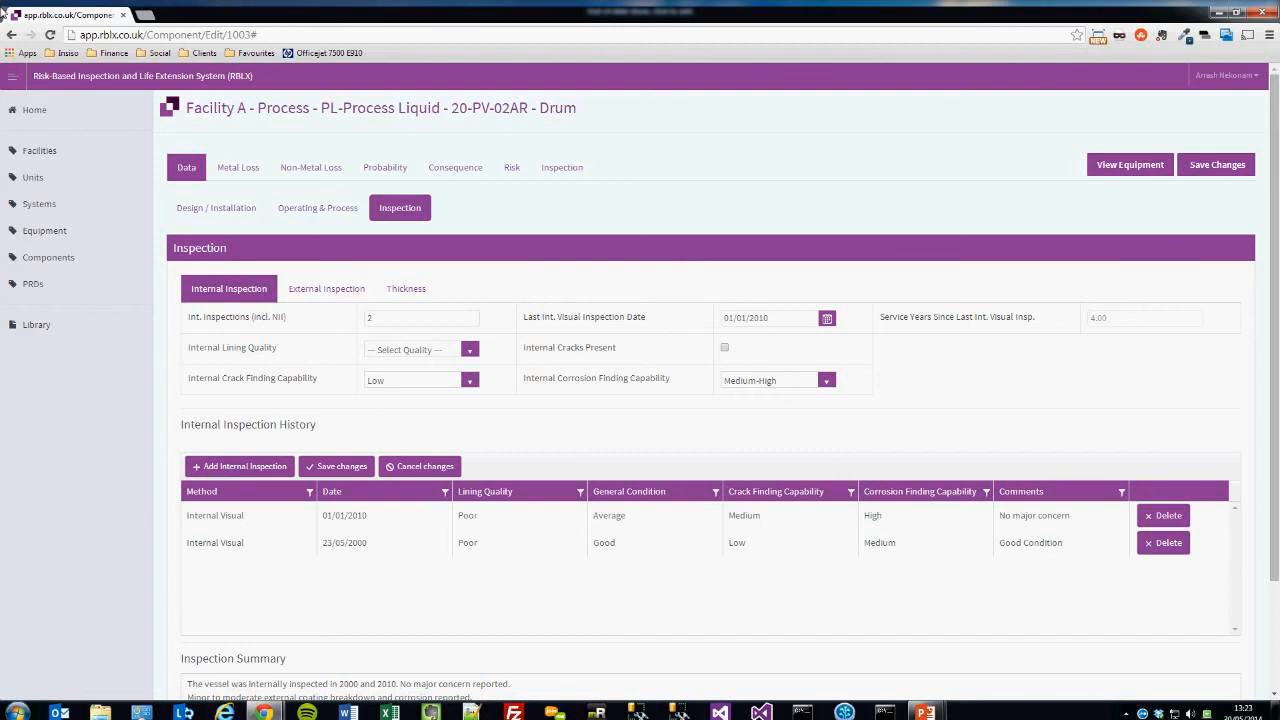
{"action": "scroll", "coordinate": [700, 450], "scroll_direction": "down", "scroll_amount": 2}
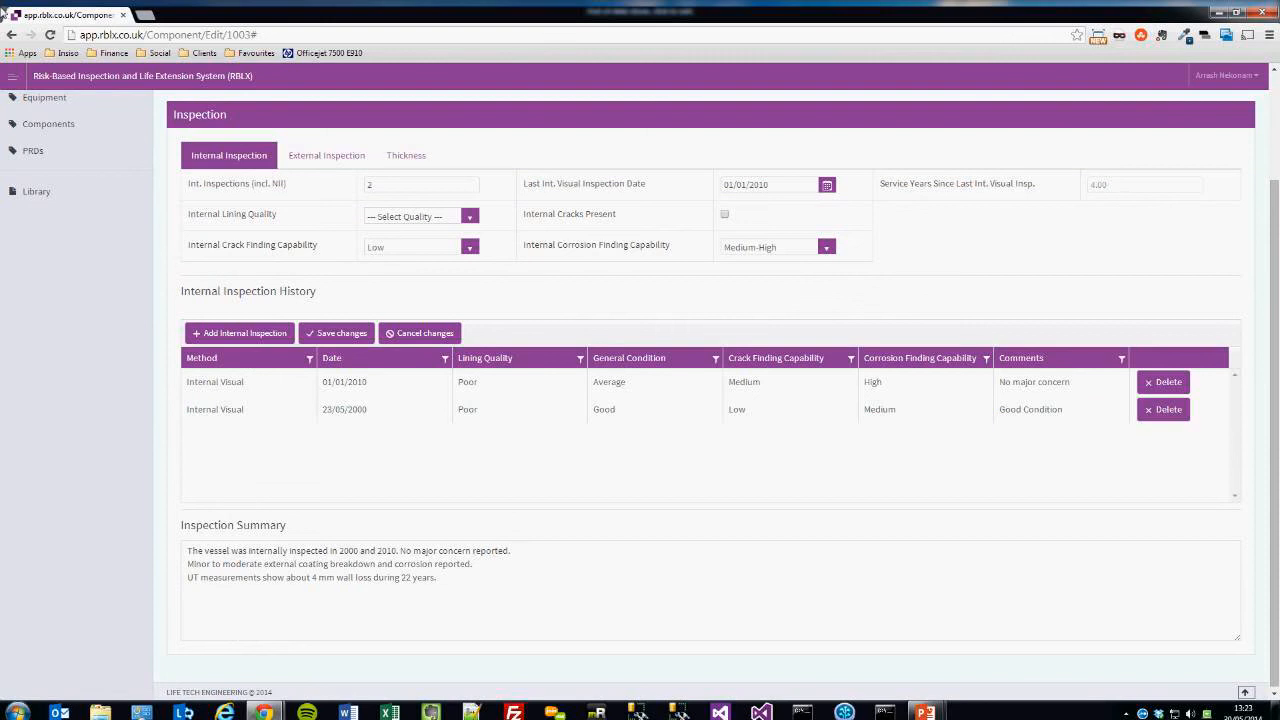
- Open the external inspection data and examine the available coating quality and insulation condition options
{"action": "left_click", "coordinate": [326, 155]}
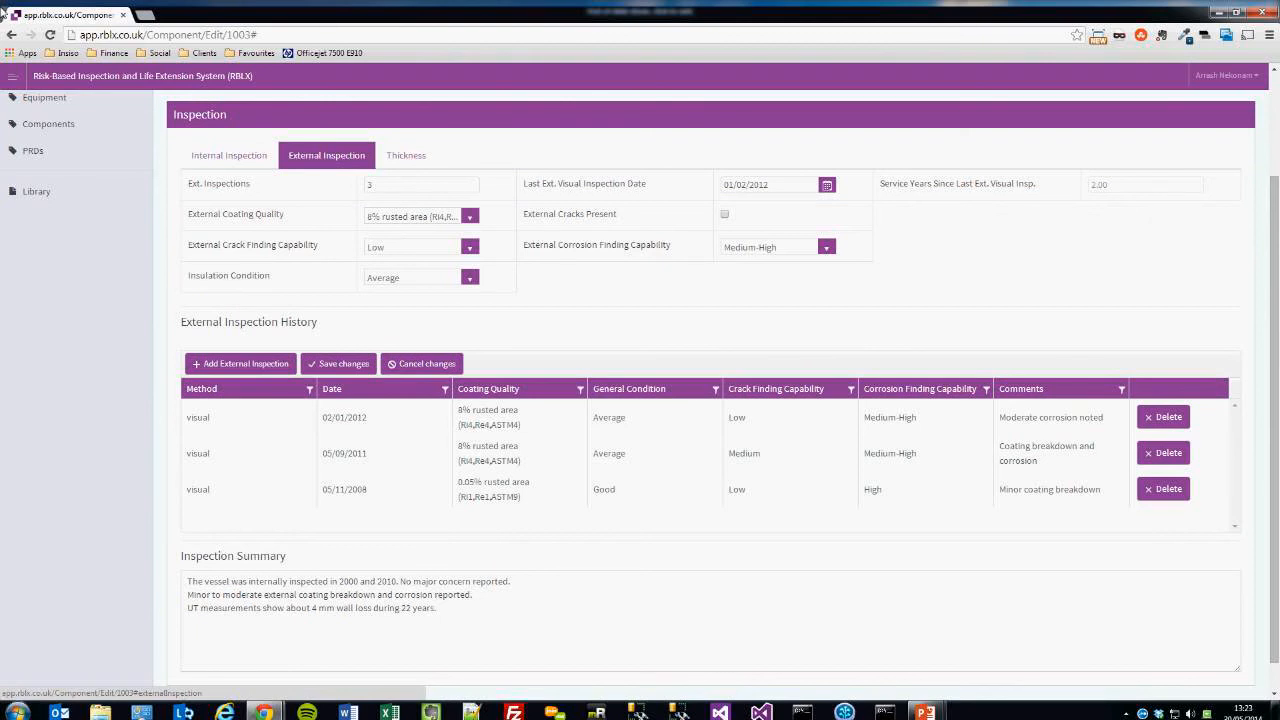
{"action": "left_click", "coordinate": [415, 216]}
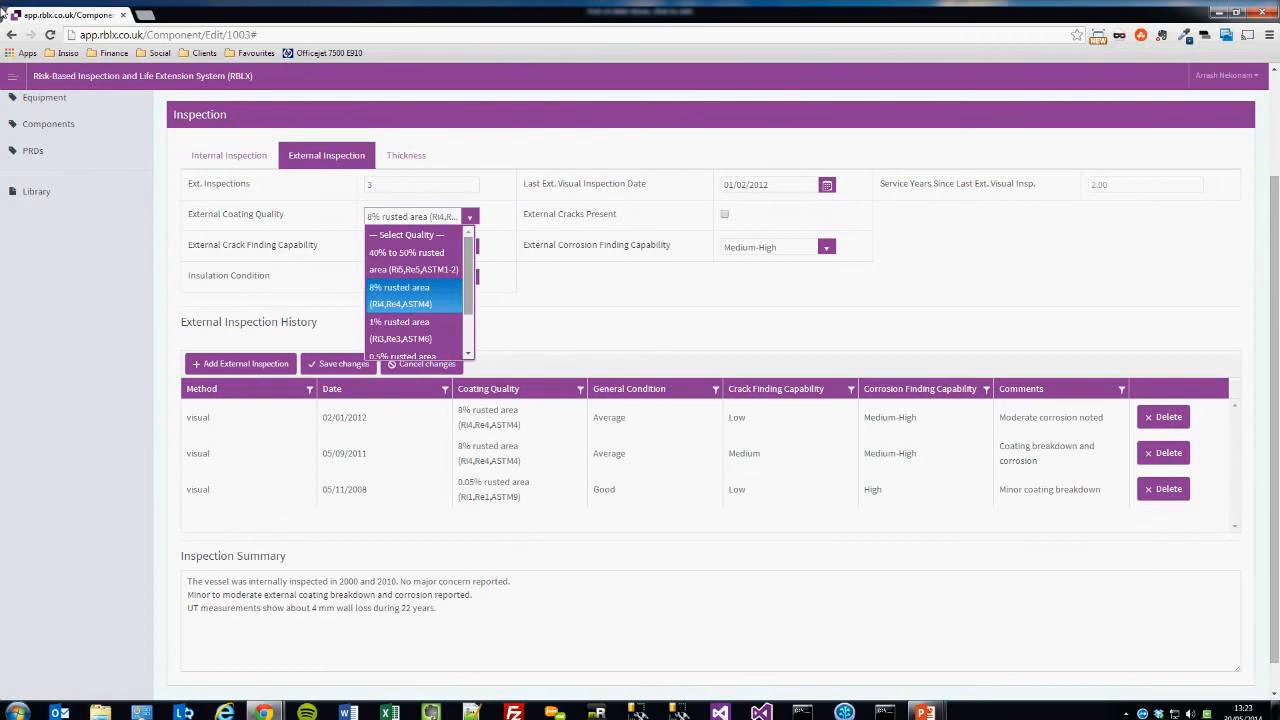
{"action": "mouse_move", "coordinate": [468, 275]}
{"action": "left_mouse_down"}
{"action": "mouse_move", "coordinate": [468, 309]}
{"action": "mouse_move", "coordinate": [468, 275]}
{"action": "left_mouse_up"}
{"action": "left_click", "coordinate": [470, 216]}
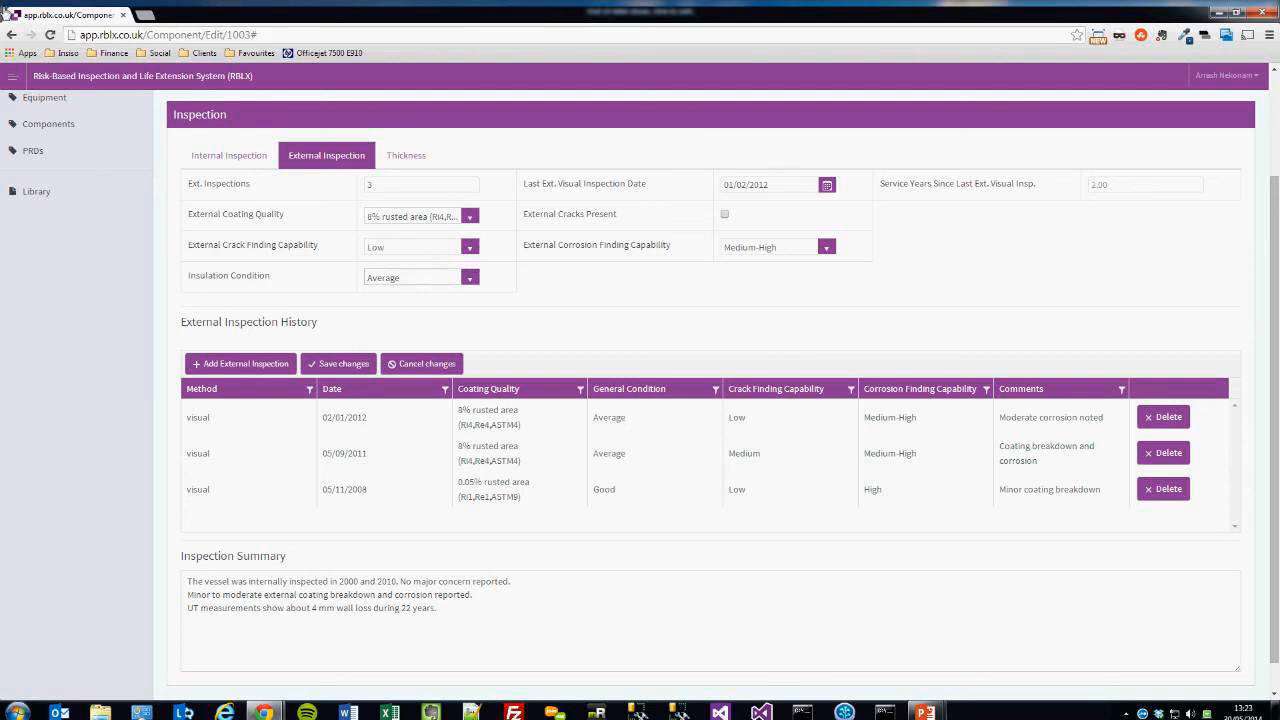
{"action": "left_click", "coordinate": [468, 277]}
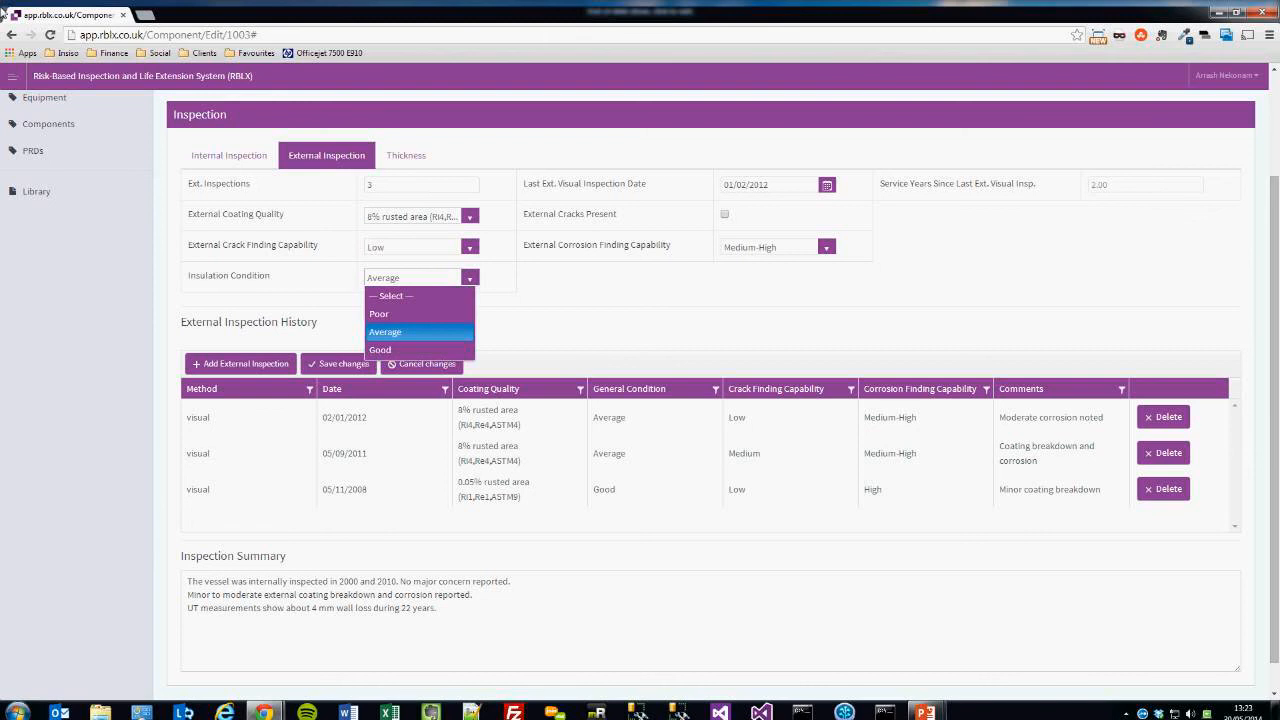
{"action": "left_click", "coordinate": [468, 277]}
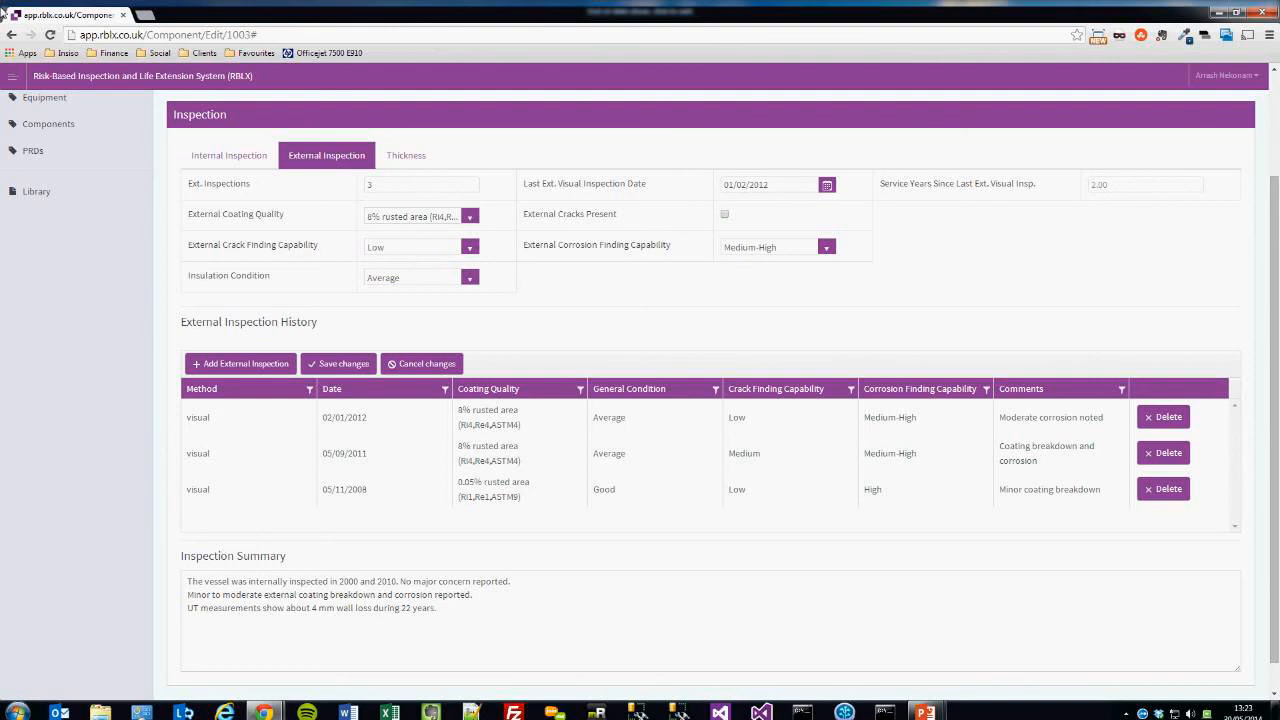
- Open the thickness data and examine the current and previous readings, check dates, MAWT override and corrosion rate fields
{"action": "left_click", "coordinate": [406, 155]}
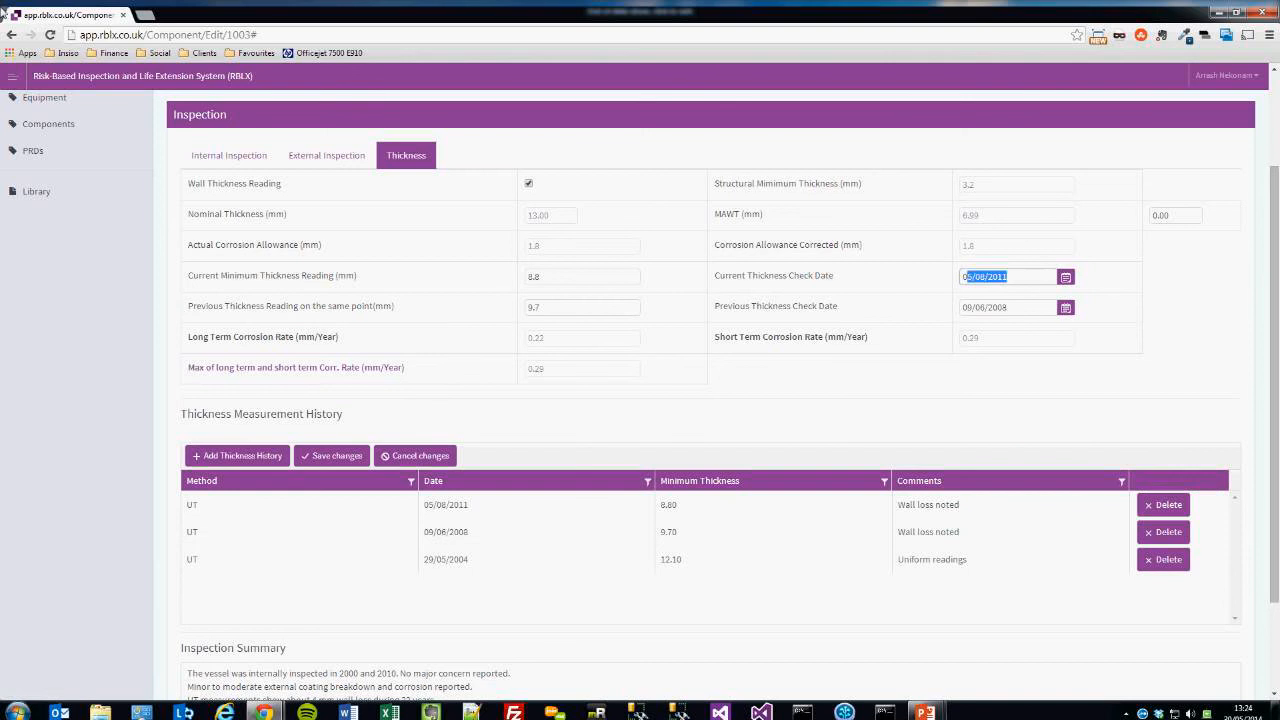
{"action": "key", "text": "shift+Tab"}
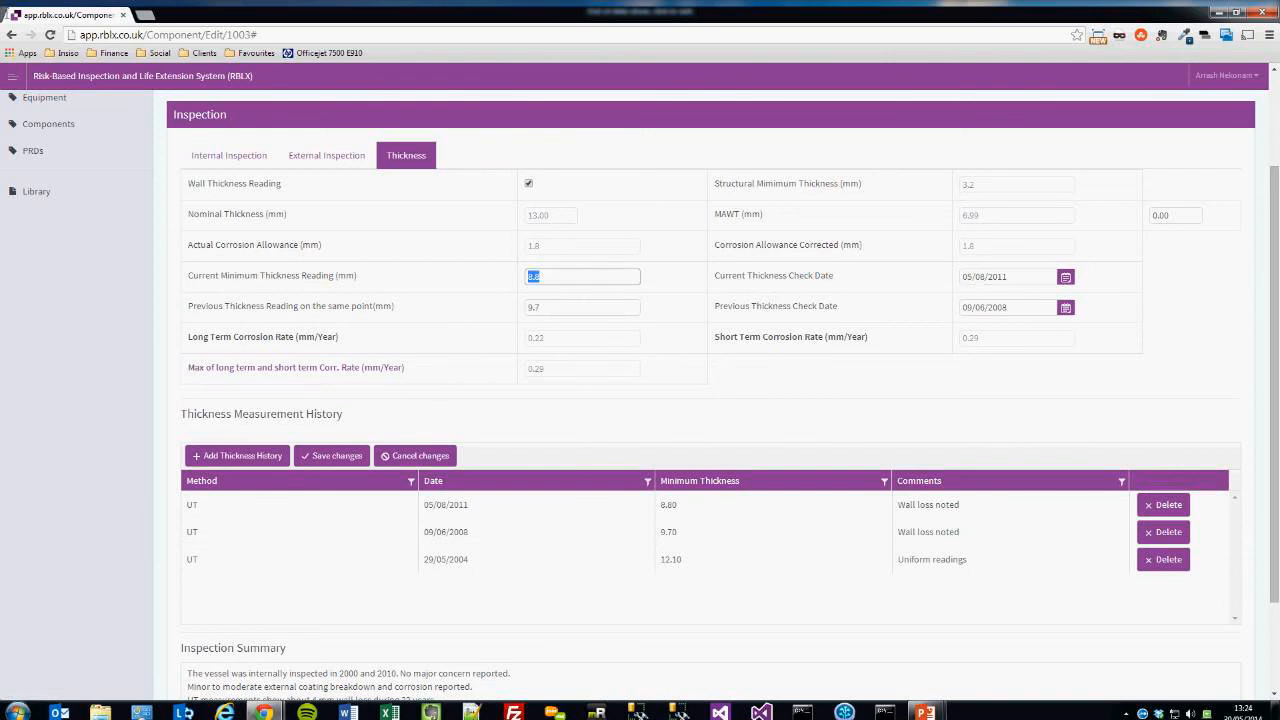
{"action": "left_click_drag", "start_coordinate": [1012, 307], "coordinate": [972, 307]}
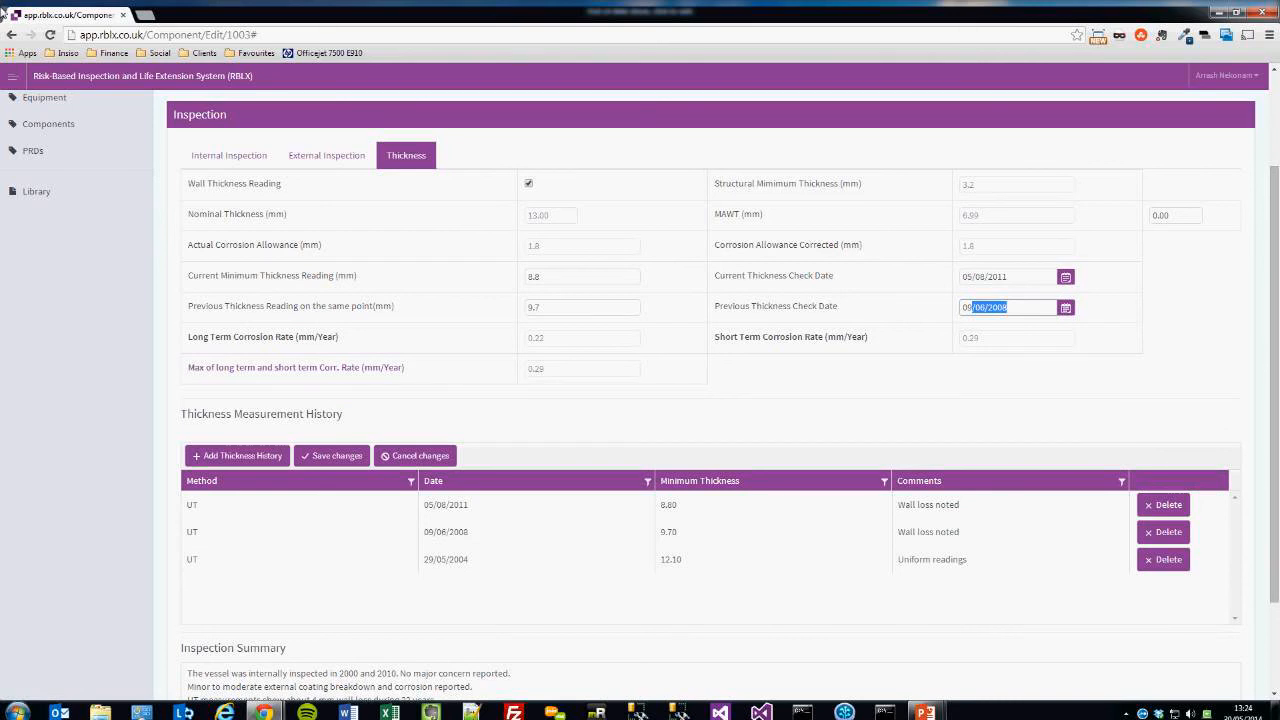
{"action": "left_click", "coordinate": [1175, 215]}
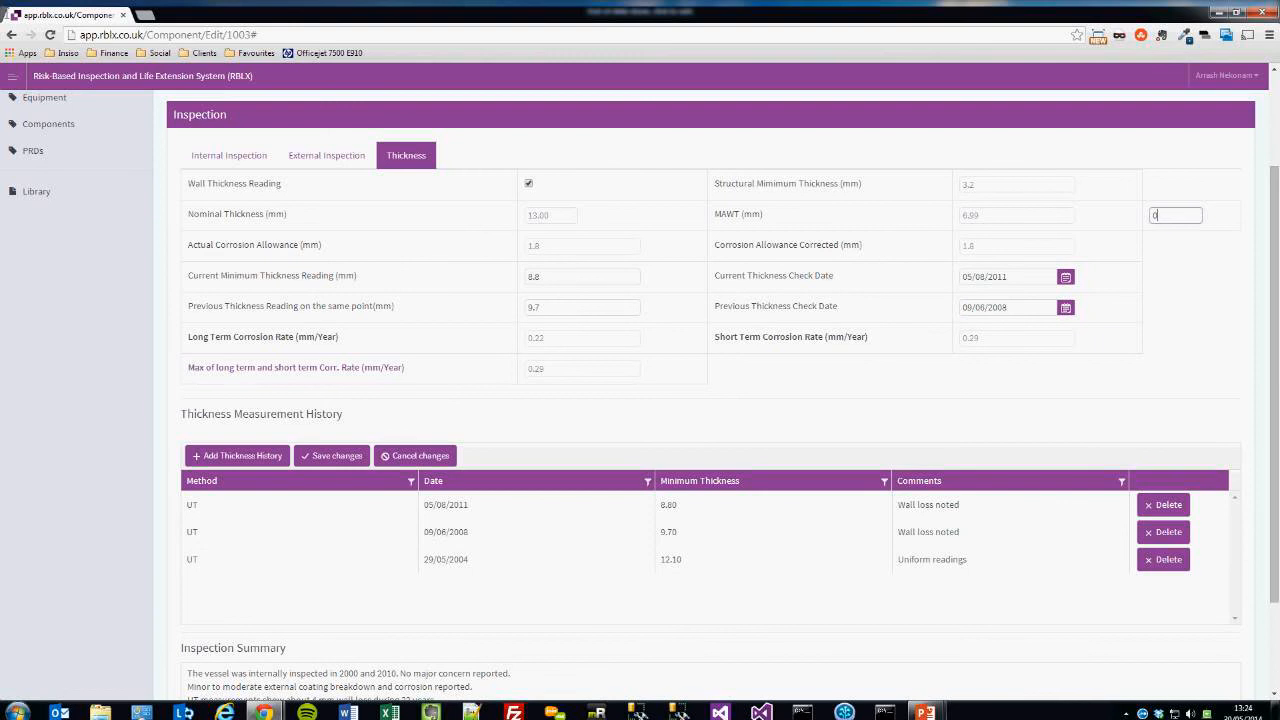
{"action": "key", "text": "Tab"}
{"action": "left_click_drag", "start_coordinate": [406, 368], "coordinate": [184, 368]}
{"action": "left_click", "coordinate": [184, 368]}
{"action": "scroll", "coordinate": [240, 167], "scroll_direction": "up", "scroll_amount": 3}
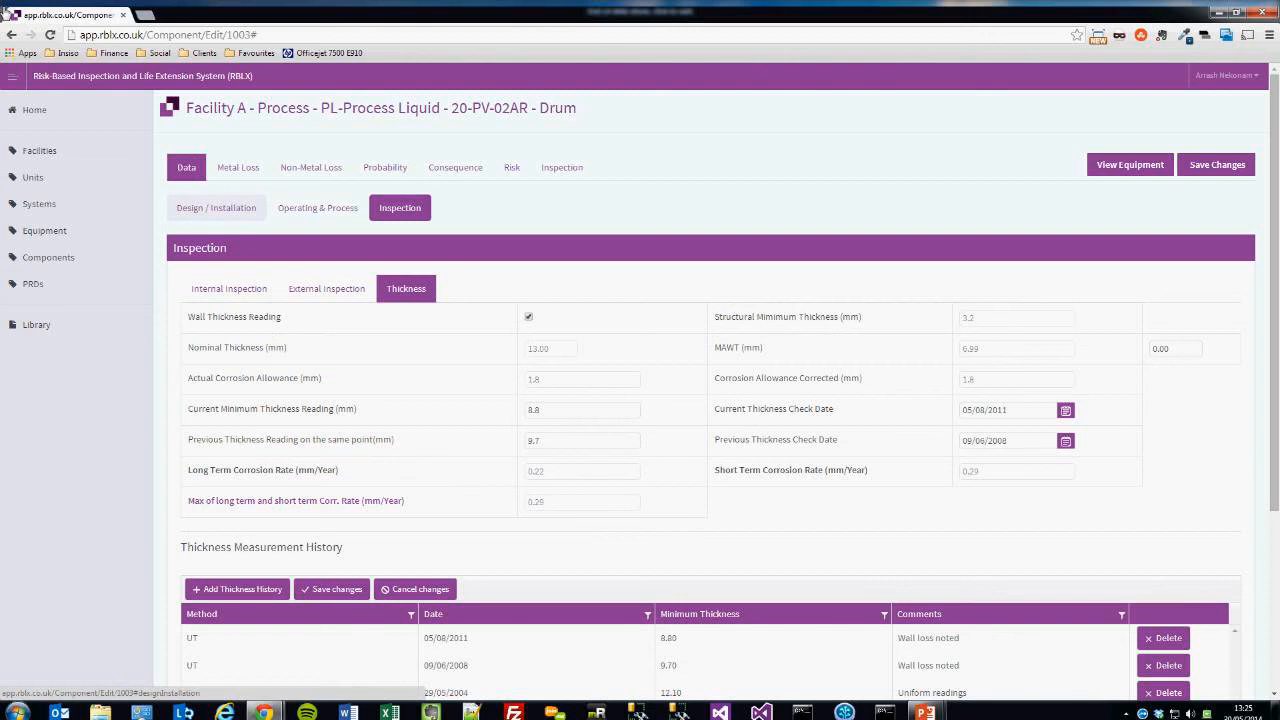
- Open the component's metal loss output and review the corrosion rates listed for each corrosion mechanism
{"action": "left_click", "coordinate": [238, 167]}
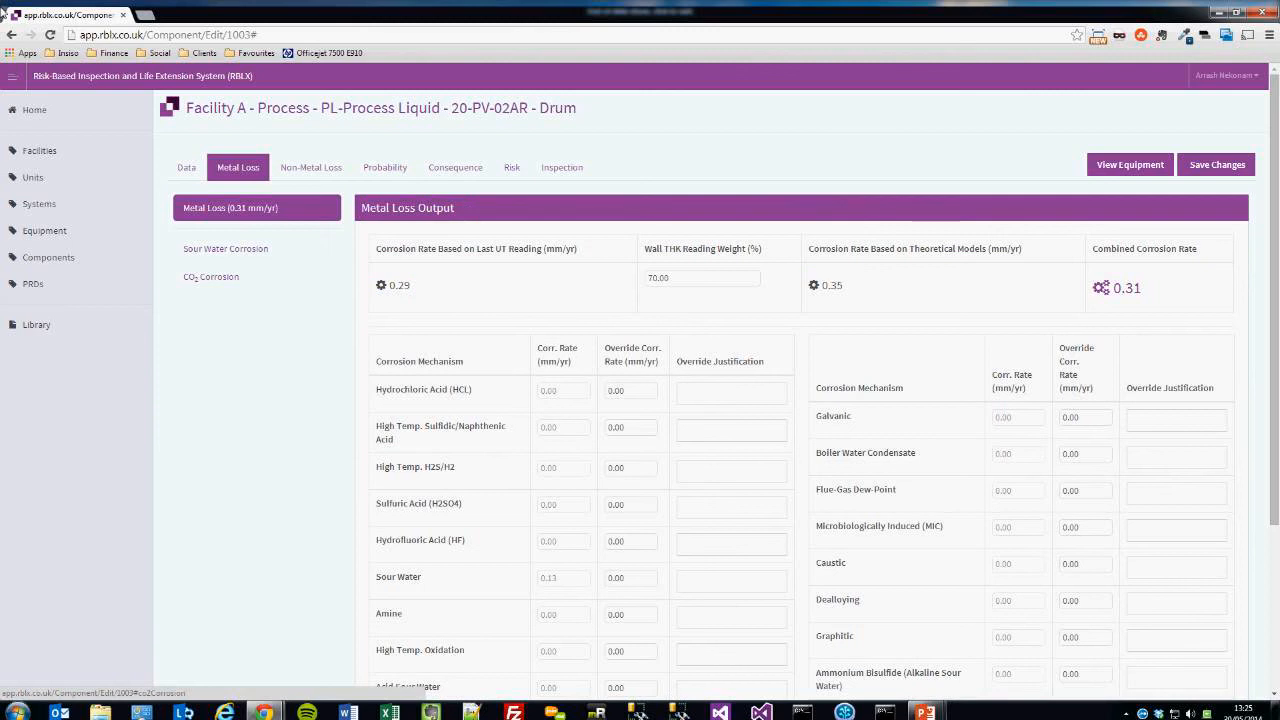
{"action": "scroll", "coordinate": [211, 276], "scroll_direction": "down", "scroll_amount": 2}
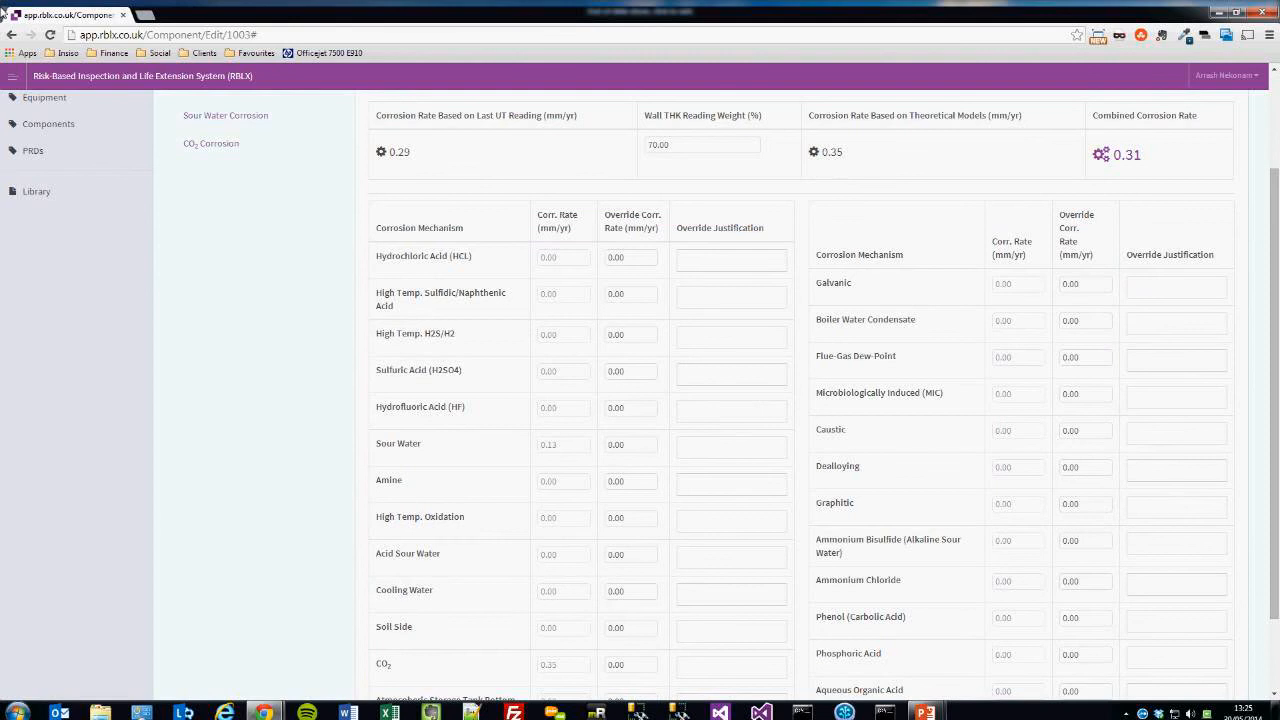
{"action": "scroll", "coordinate": [711, 390], "scroll_direction": "up", "scroll_amount": 2}
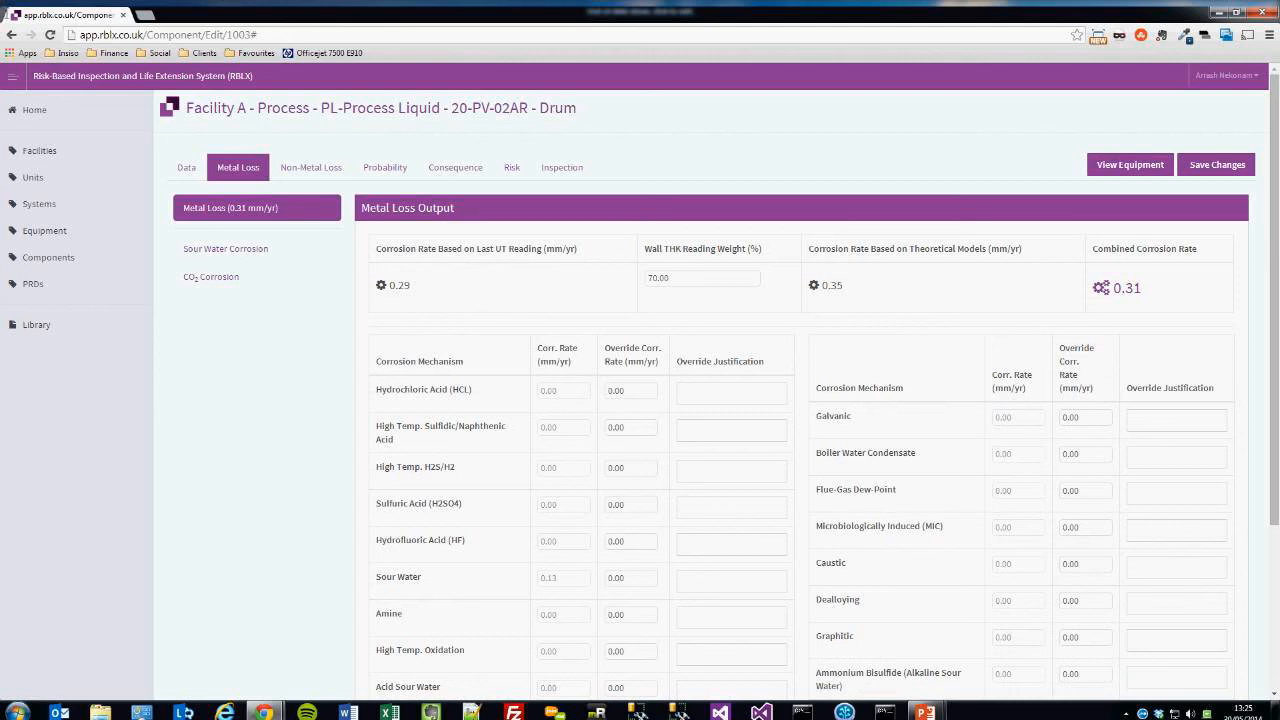
- Try wall thickness reading weights of 50% and 10%, and set the weight back to 70%
{"action": "left_click", "coordinate": [702, 278]}
{"action": "type", "text": "50"}
{"action": "key", "text": "Tab"}
{"action": "key", "text": "shift+Tab"}
{"action": "type", "text": "10"}
{"action": "key", "text": "Tab"}
{"action": "key", "text": "shift+Tab"}
{"action": "type", "text": "70"}
{"action": "key", "text": "Tab"}
{"action": "key", "text": "Tab"}
- View the Sour Water and CO2 corrosion details and return to the component's operating and process data
{"action": "scroll", "coordinate": [4, 12], "scroll_direction": "down", "scroll_amount": 1}
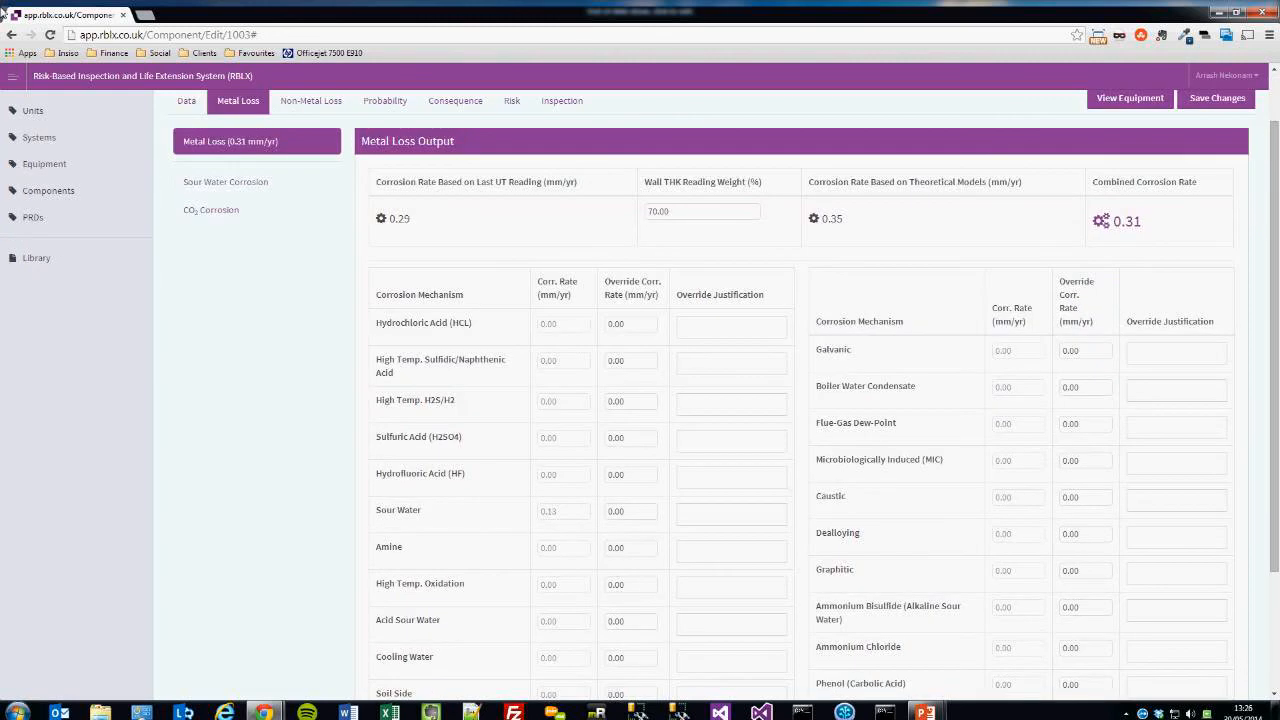
{"action": "left_click", "coordinate": [225, 181]}
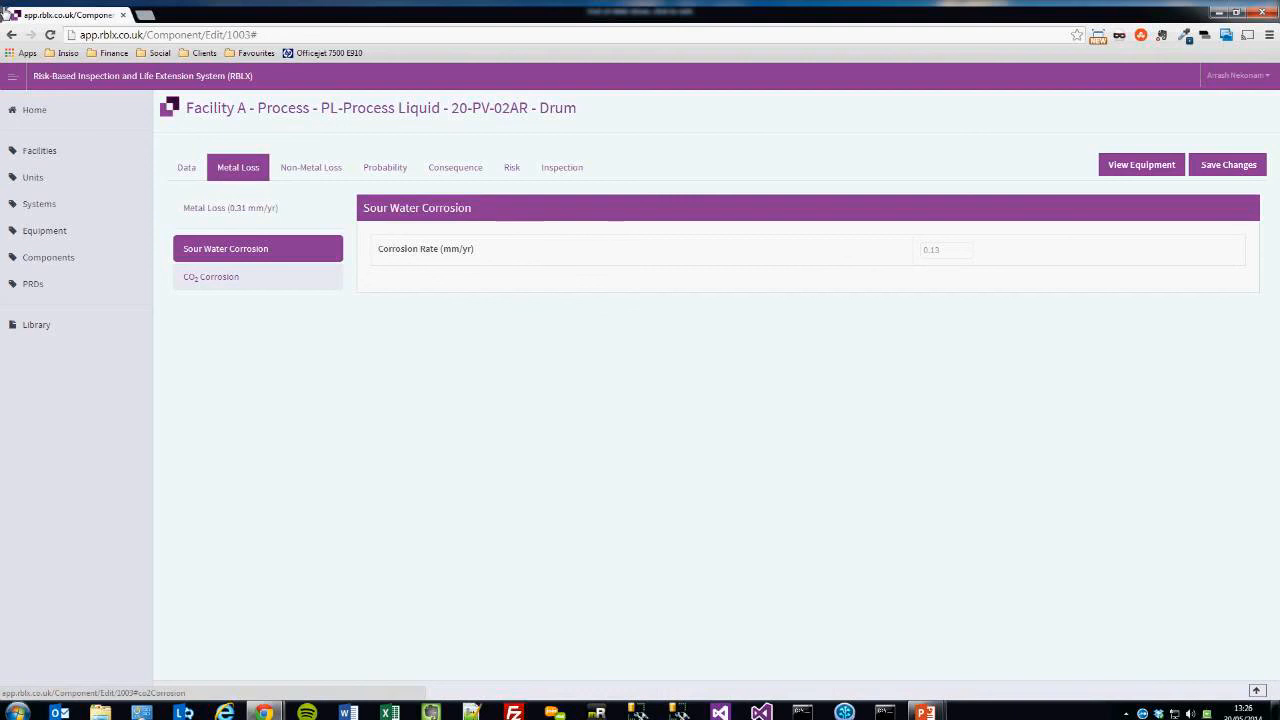
{"action": "left_click", "coordinate": [211, 276]}
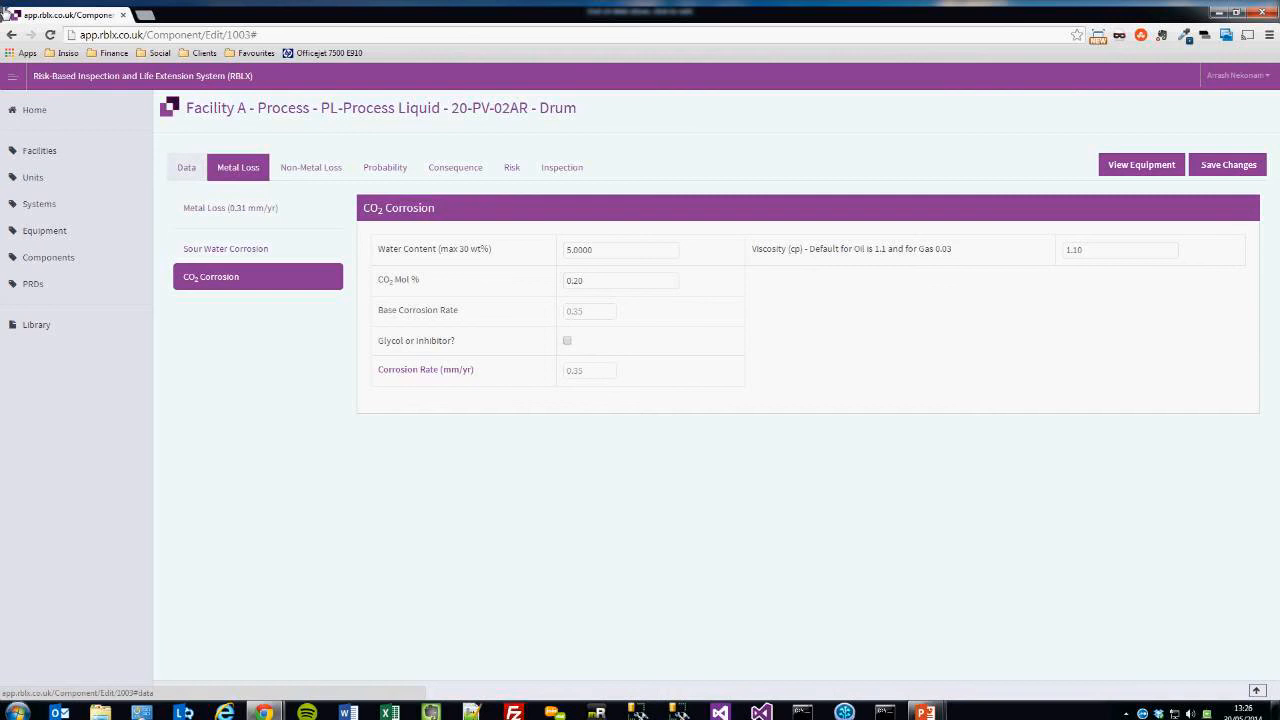
{"action": "left_click", "coordinate": [186, 167]}
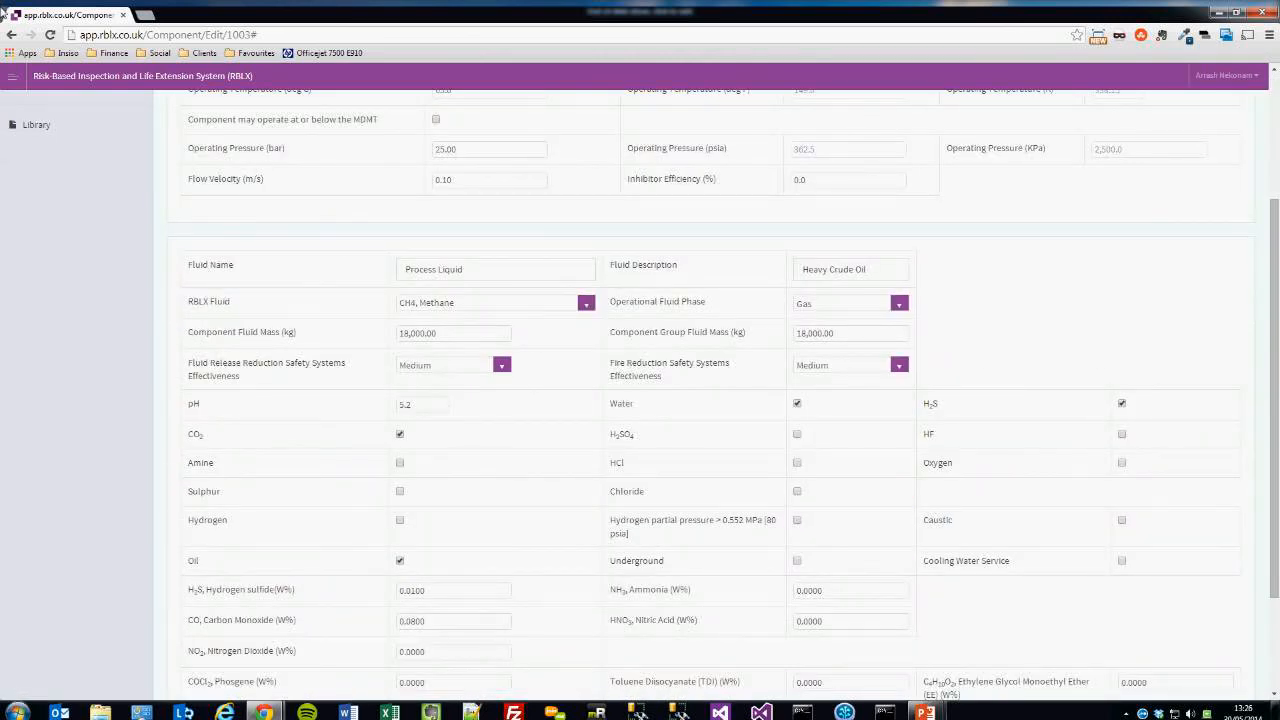
- Return to the drum's metal loss output, check the Sour Water Corrosion details, and review the corrosion mechanism table
{"action": "scroll", "coordinate": [710, 400], "scroll_direction": "up", "scroll_amount": 3}
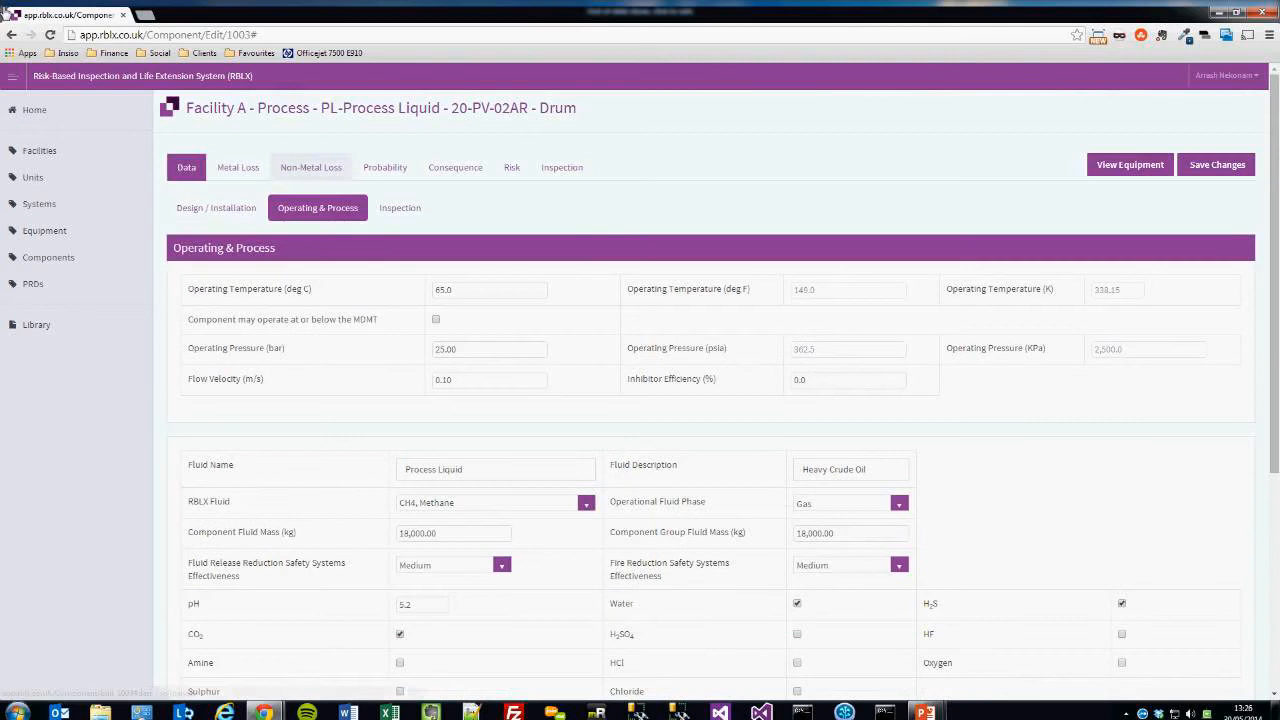
{"action": "left_click", "coordinate": [238, 167]}
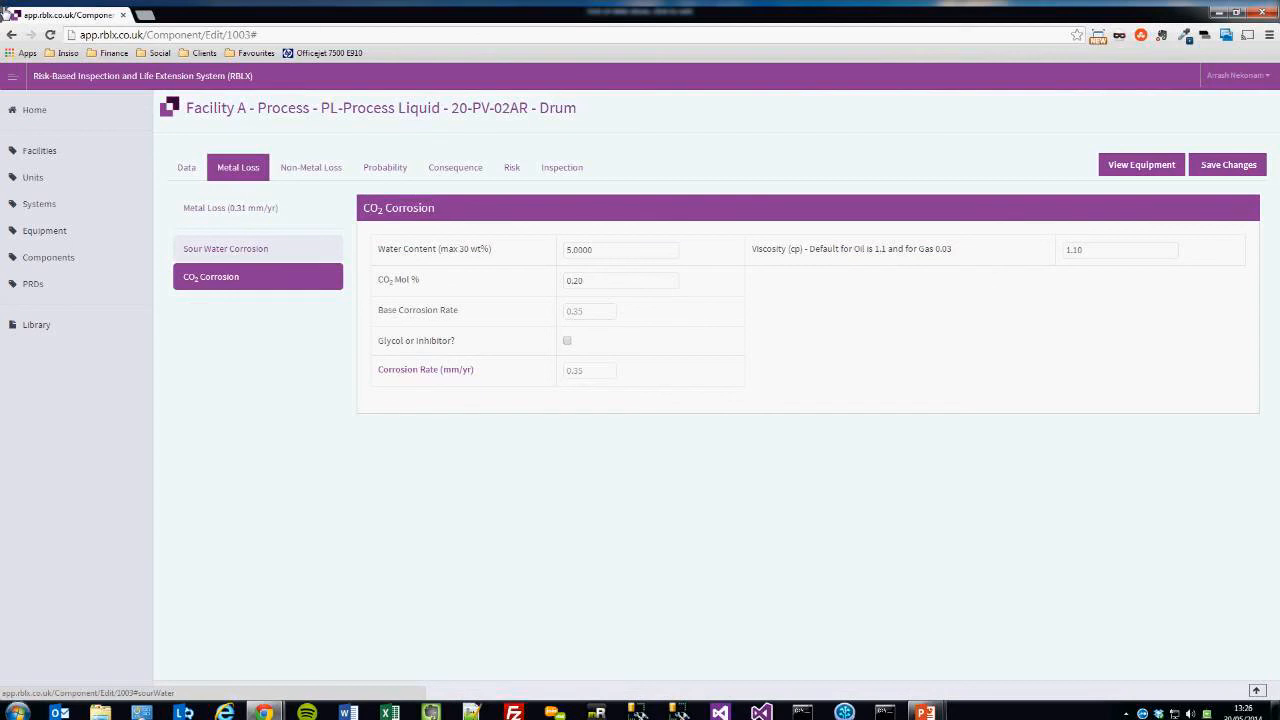
{"action": "left_click", "coordinate": [231, 208]}
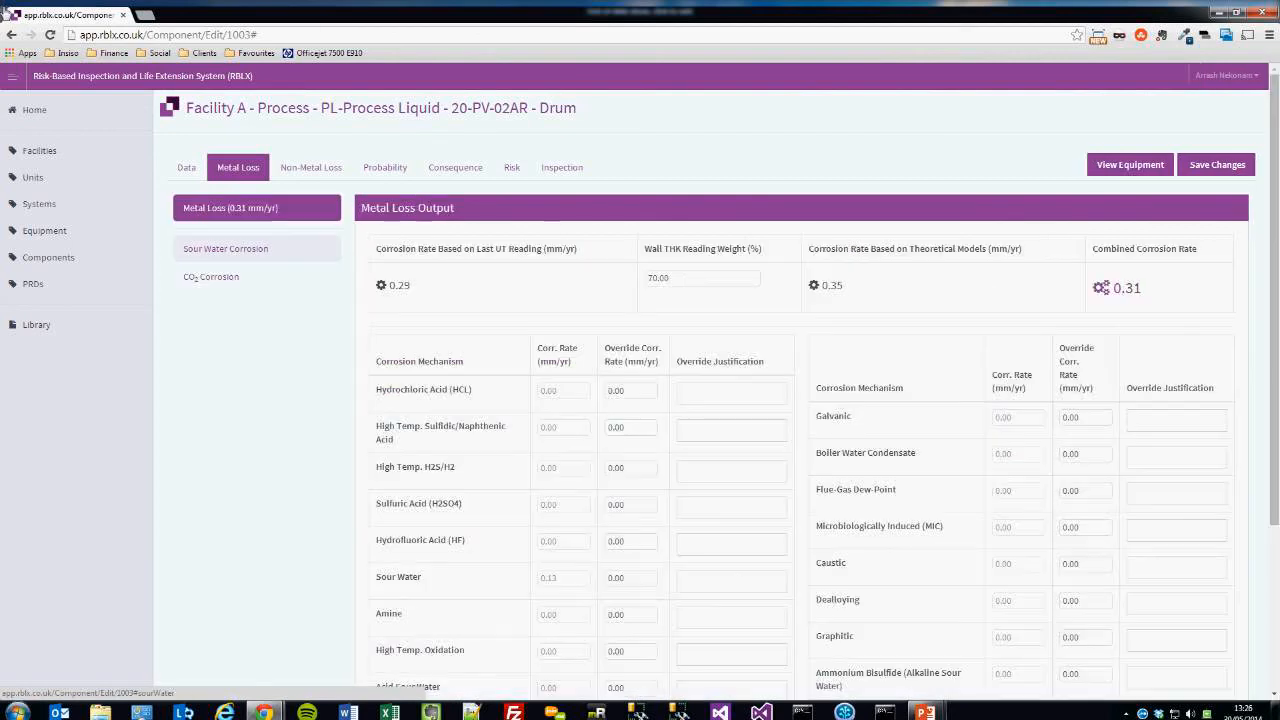
{"action": "left_click", "coordinate": [226, 248]}
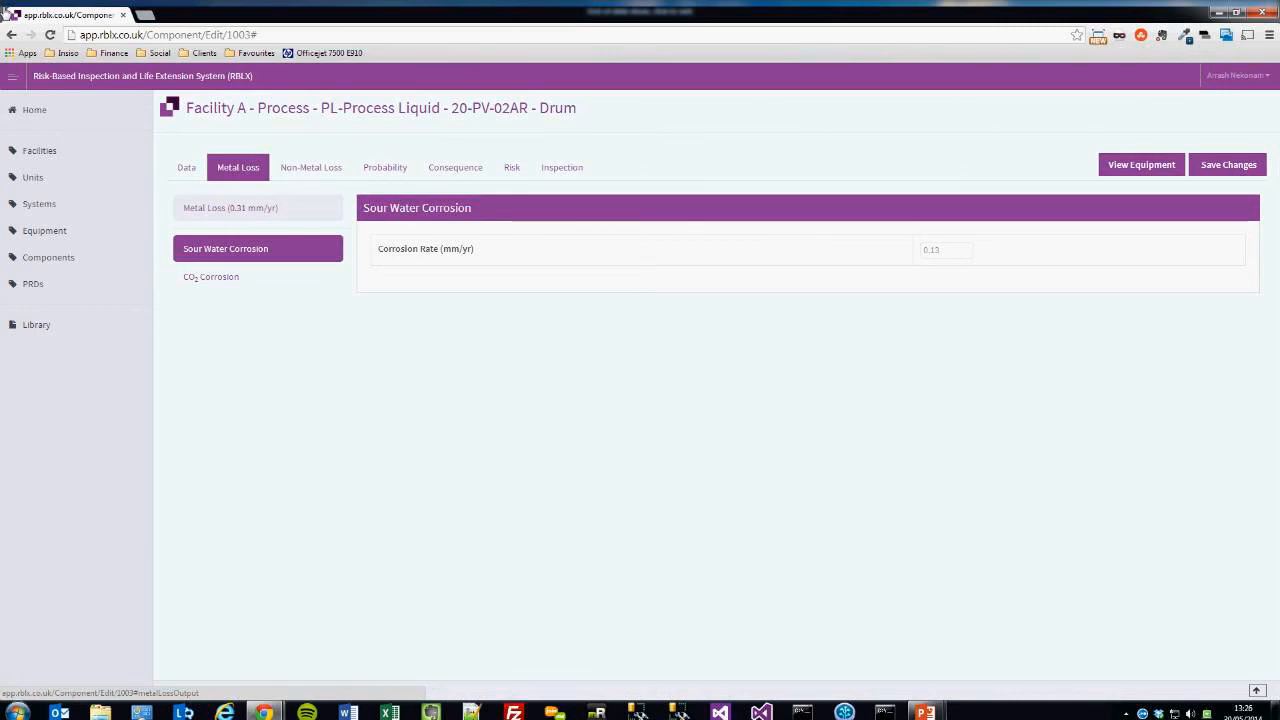
{"action": "left_click", "coordinate": [230, 207]}
{"action": "scroll", "coordinate": [230, 207], "scroll_direction": "down", "scroll_amount": 2}
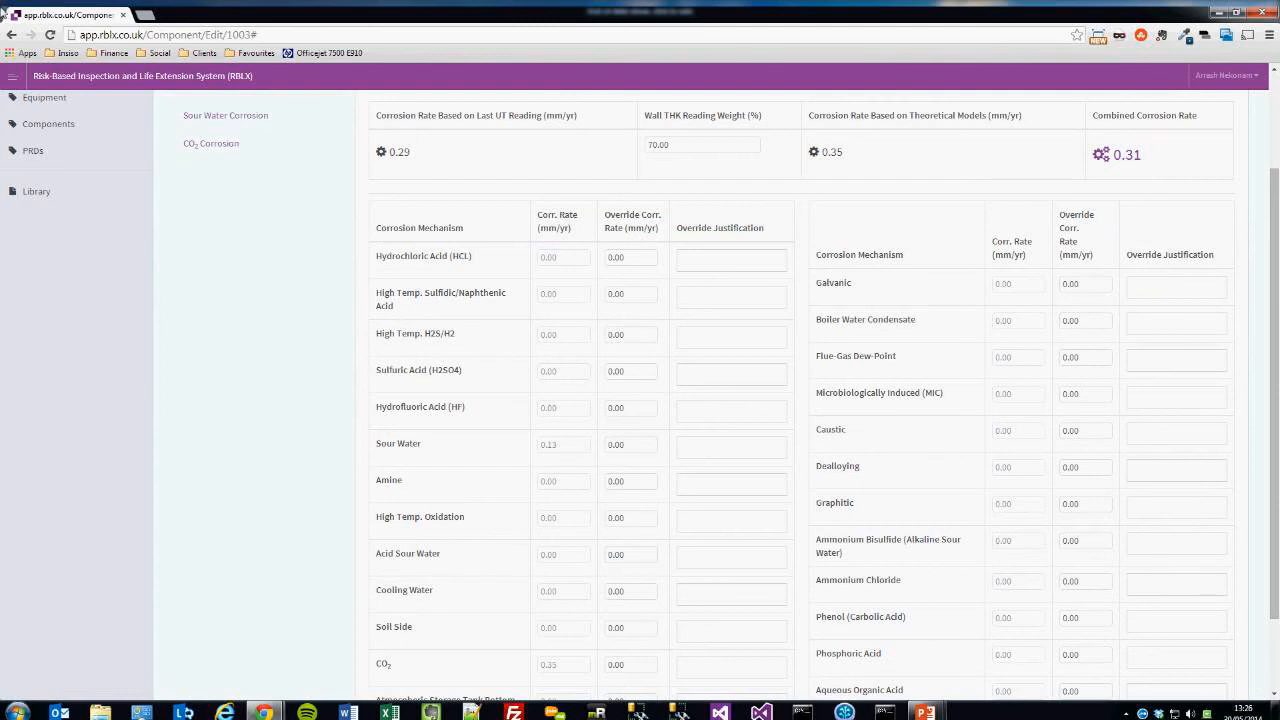
{"action": "scroll", "coordinate": [3, 10], "scroll_direction": "up", "scroll_amount": 1}
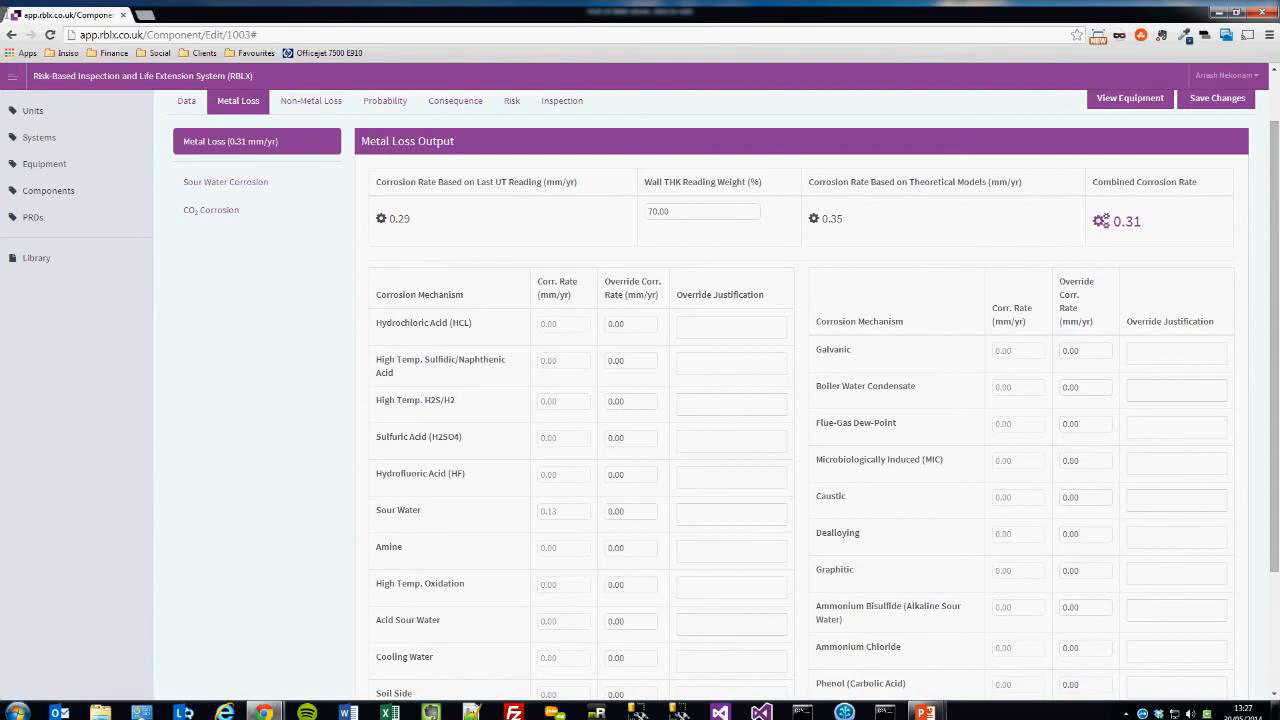
- Try an override corrosion rate of 1.00 mm/yr for Hydrofluoric Acid (HF), and set it back to 0.00
{"action": "key", "text": "Tab"}
{"action": "type", "text": "1.00"}
{"action": "key", "text": "Tab"}
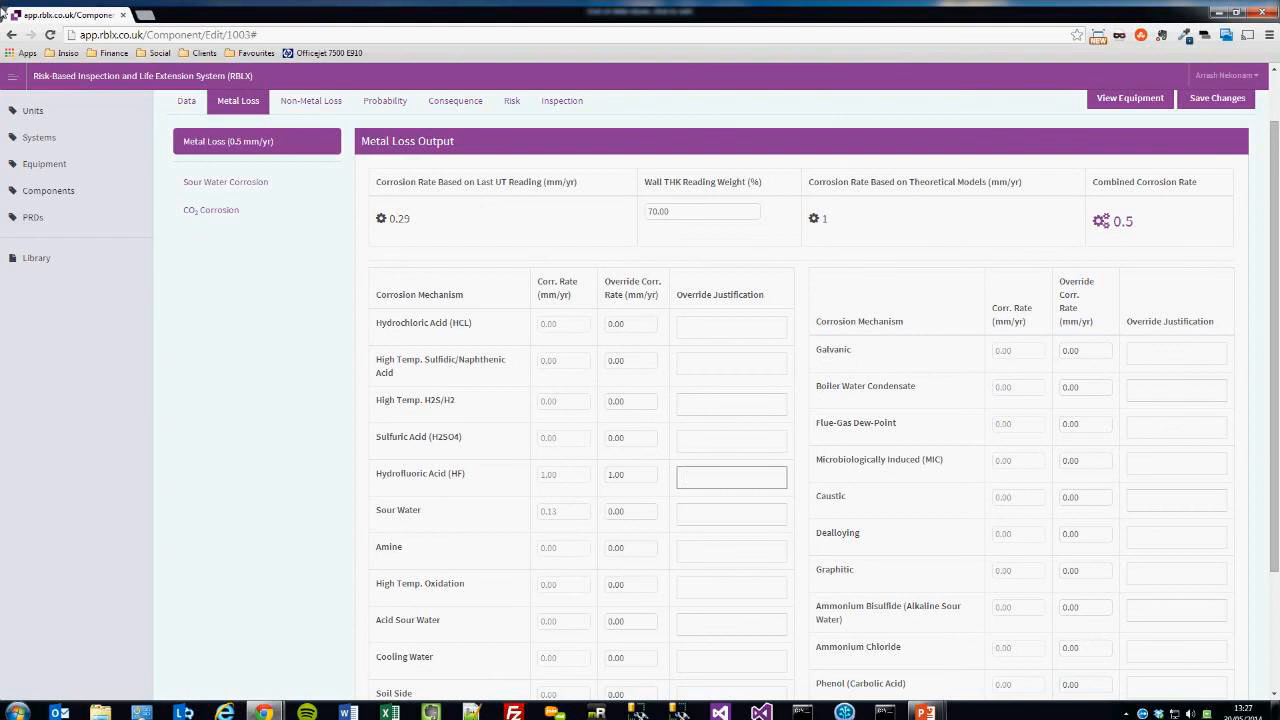
{"action": "scroll", "coordinate": [3, 13], "scroll_direction": "down", "scroll_amount": 2}
{"action": "scroll", "coordinate": [3, 13], "scroll_direction": "down", "scroll_amount": 1}
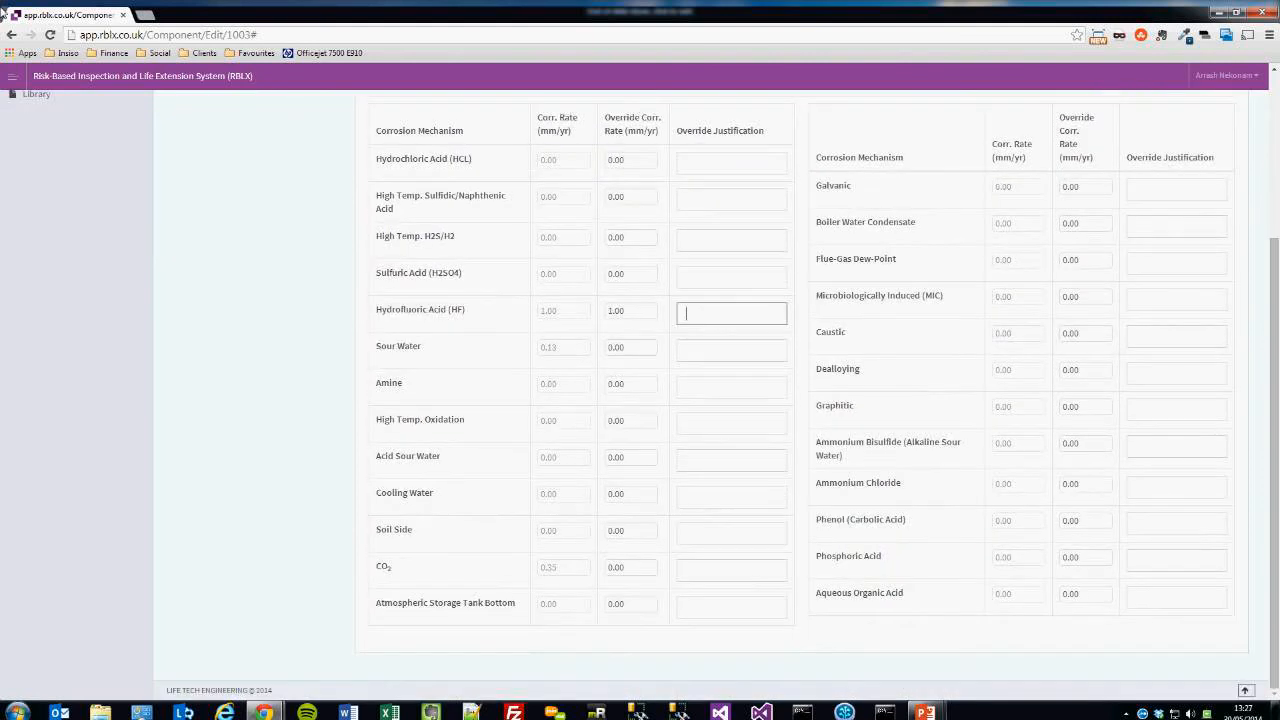
{"action": "scroll", "coordinate": [3, 13], "scroll_direction": "up", "scroll_amount": 2}
{"action": "key", "text": "shift+Tab"}
{"action": "type", "text": "0.00"}
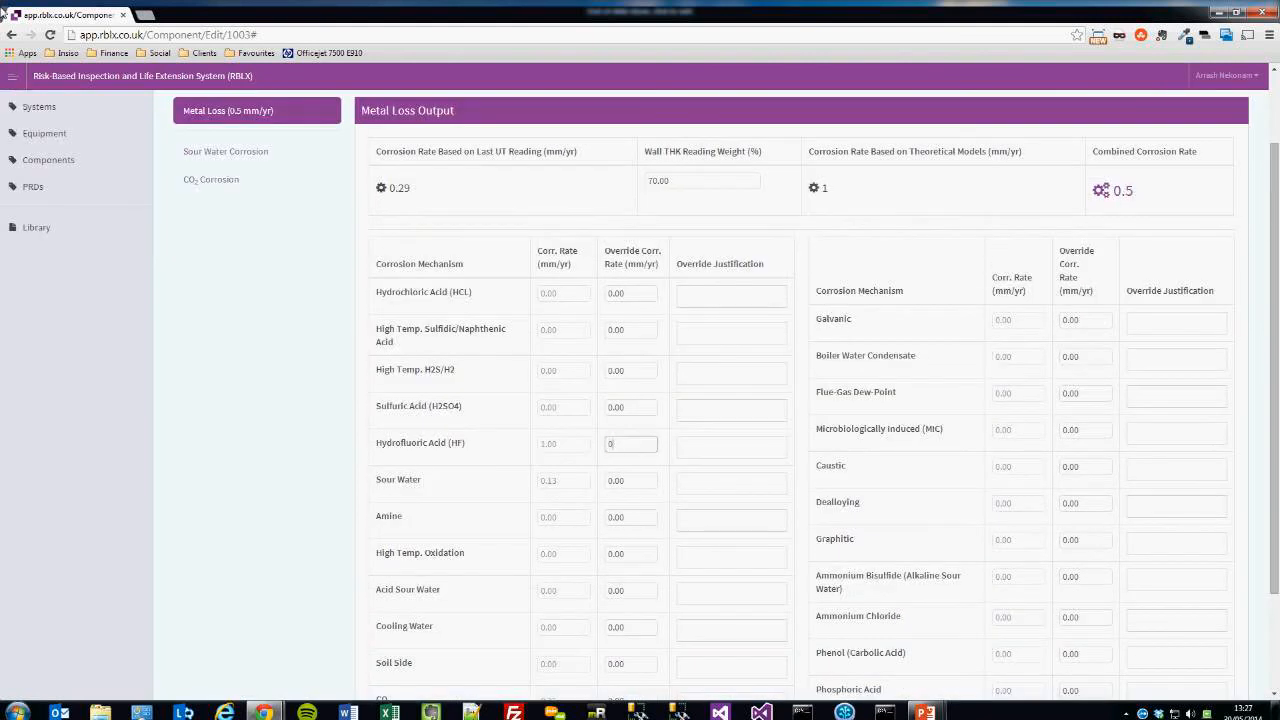
{"action": "key", "text": "Tab"}
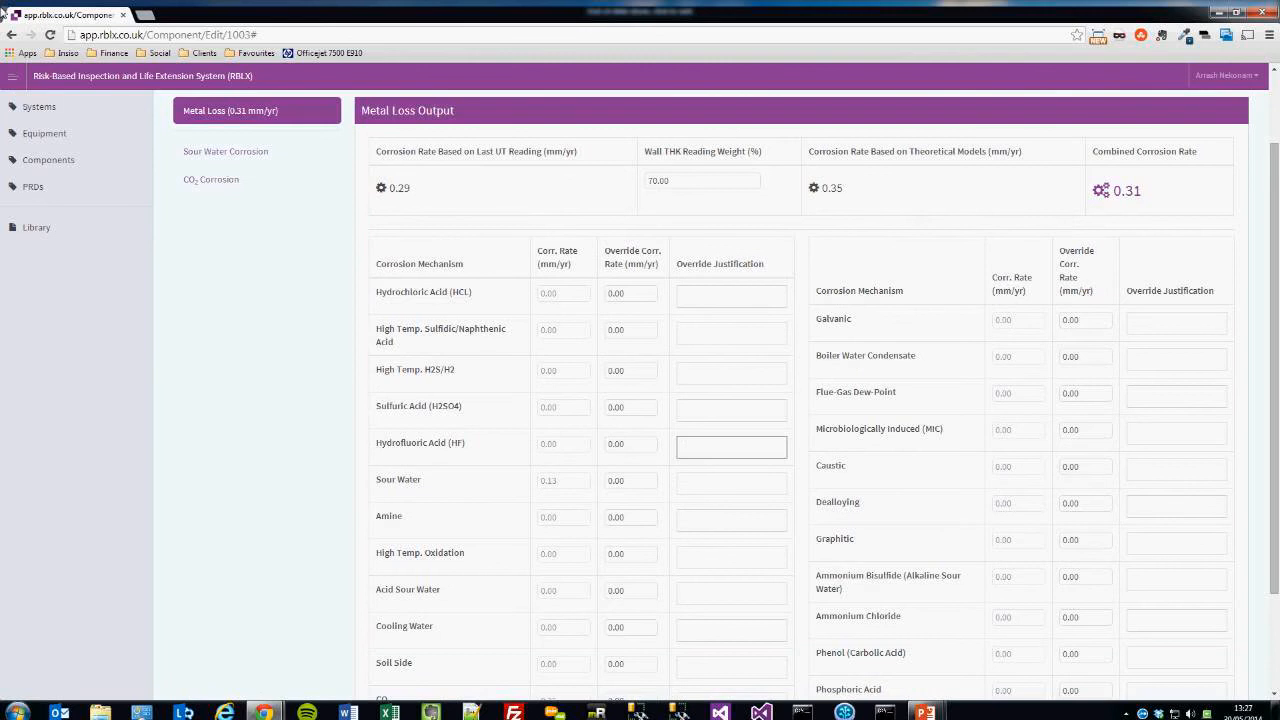
- Open the non-metal loss data and review the environment-assisted cracking, mechanical, metallurgical, external and other damage categories
{"action": "scroll", "coordinate": [3, 13], "scroll_direction": "up", "scroll_amount": 2}
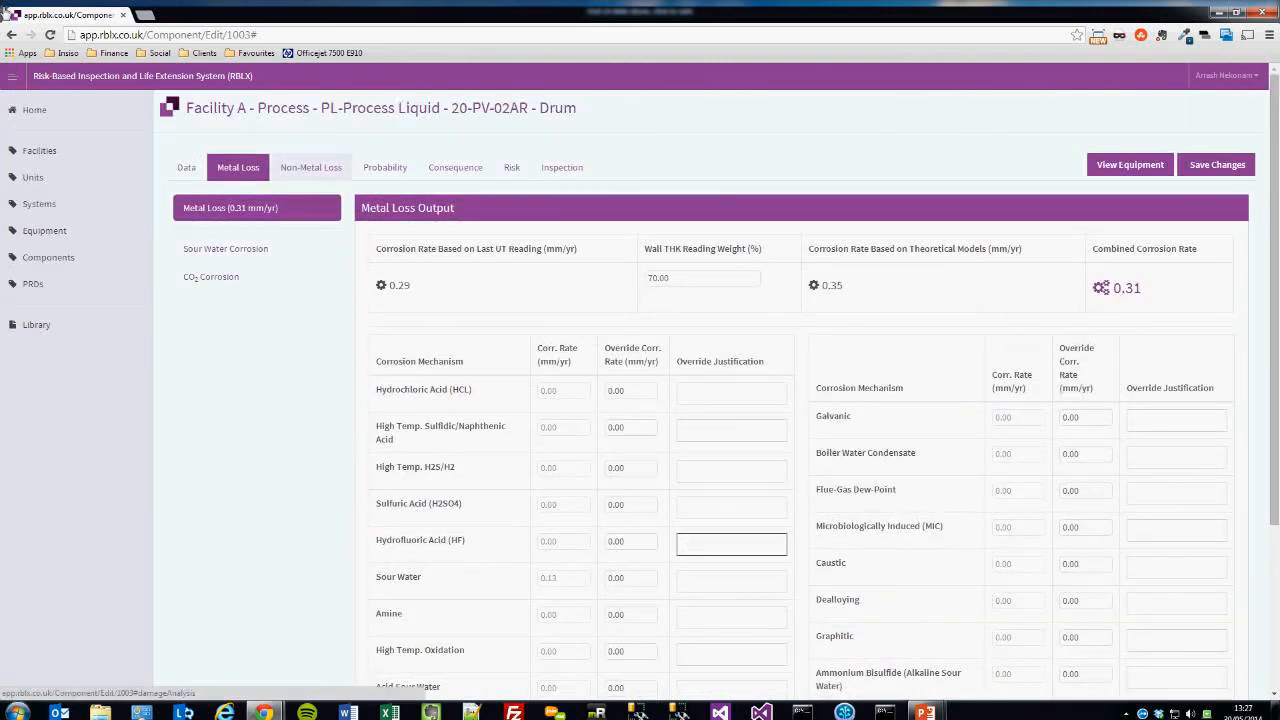
{"action": "left_click", "coordinate": [311, 167]}
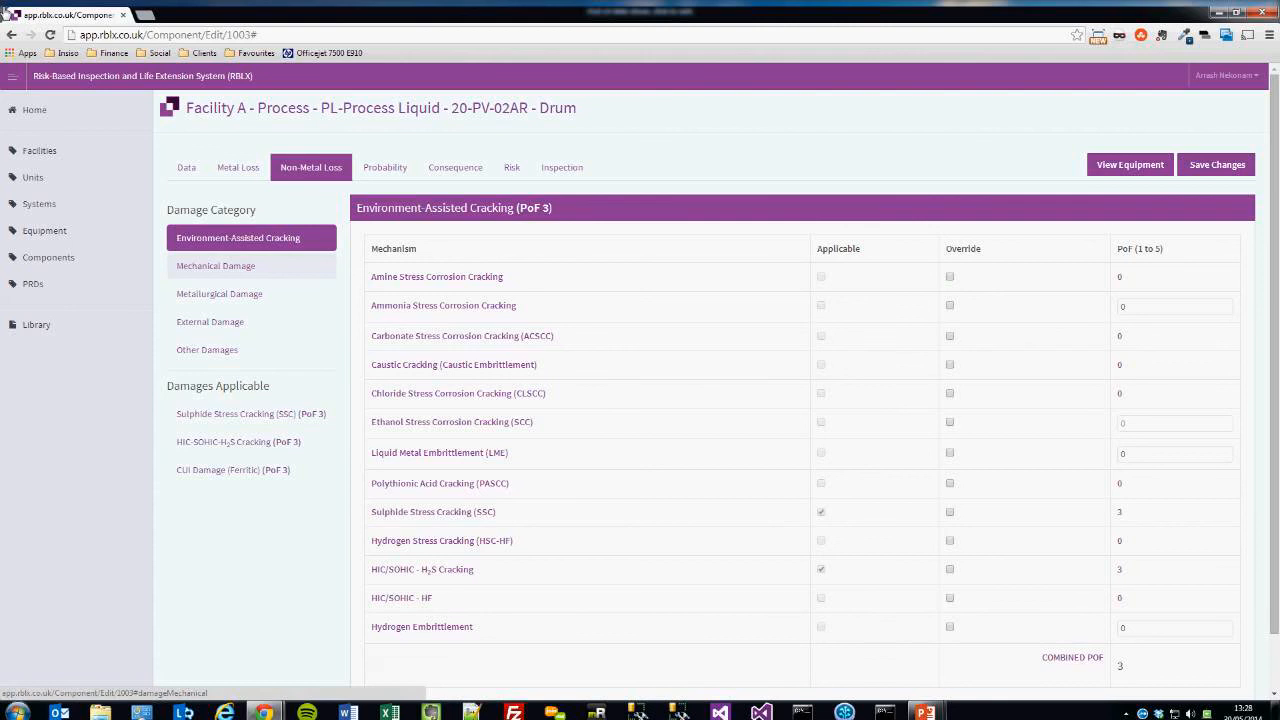
{"action": "left_click", "coordinate": [215, 265]}
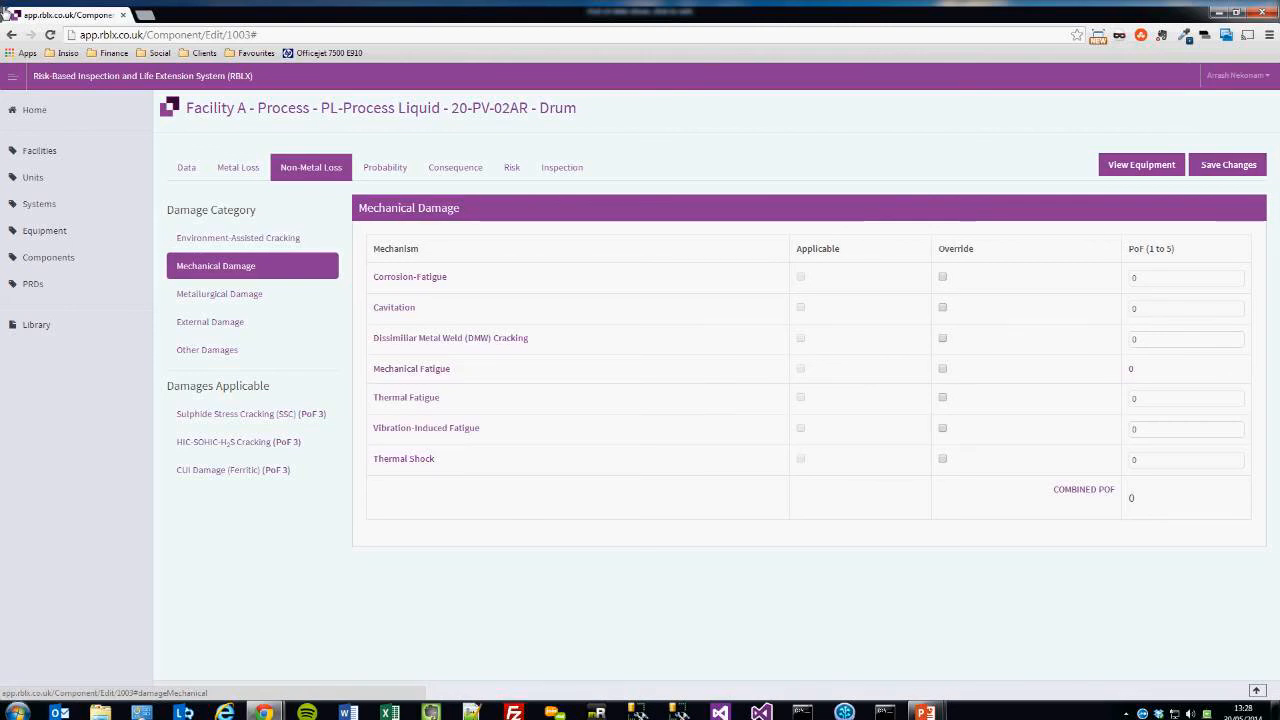
{"action": "key", "text": "Tab"}
{"action": "key", "text": "Return"}
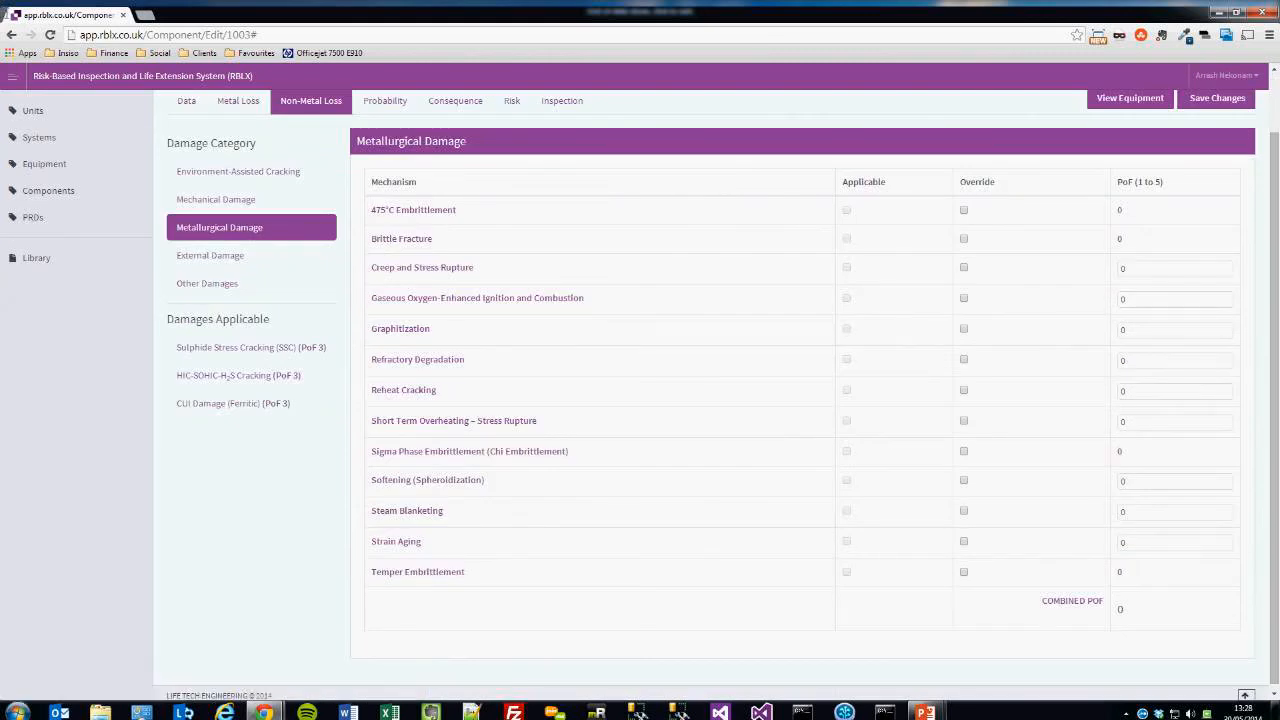
{"action": "left_click", "coordinate": [212, 258]}
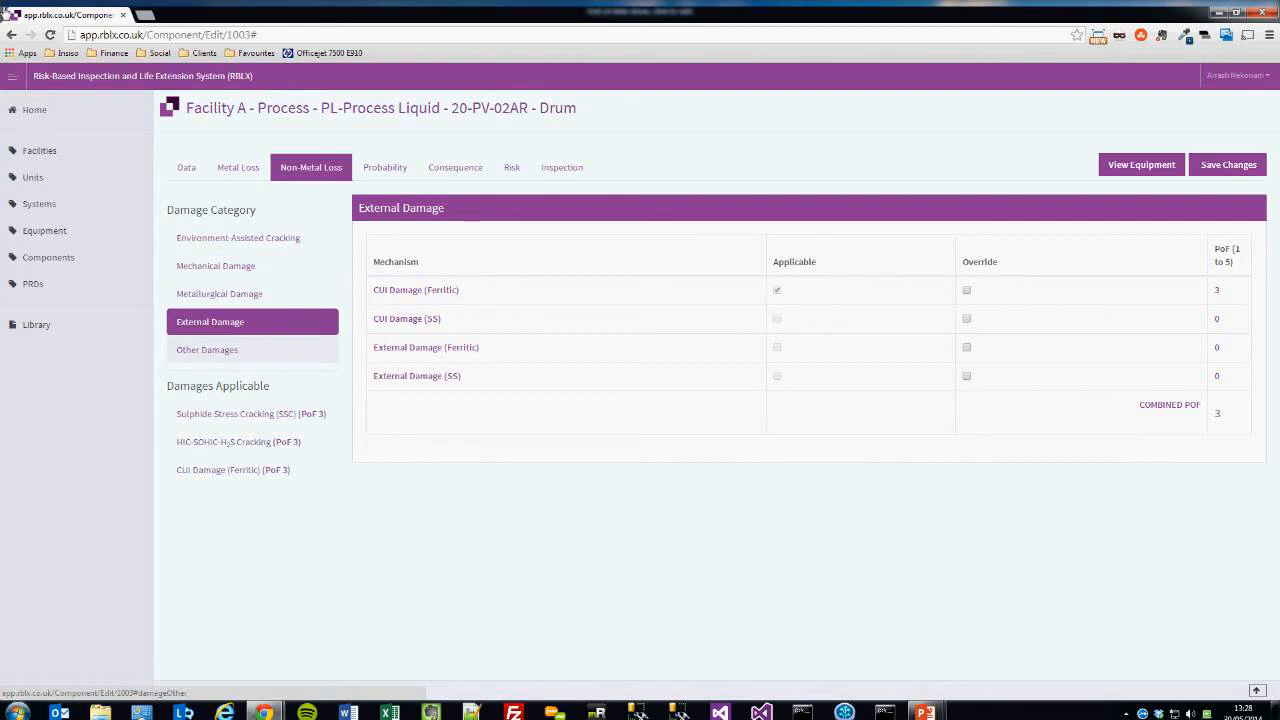
{"action": "left_click", "coordinate": [207, 349]}
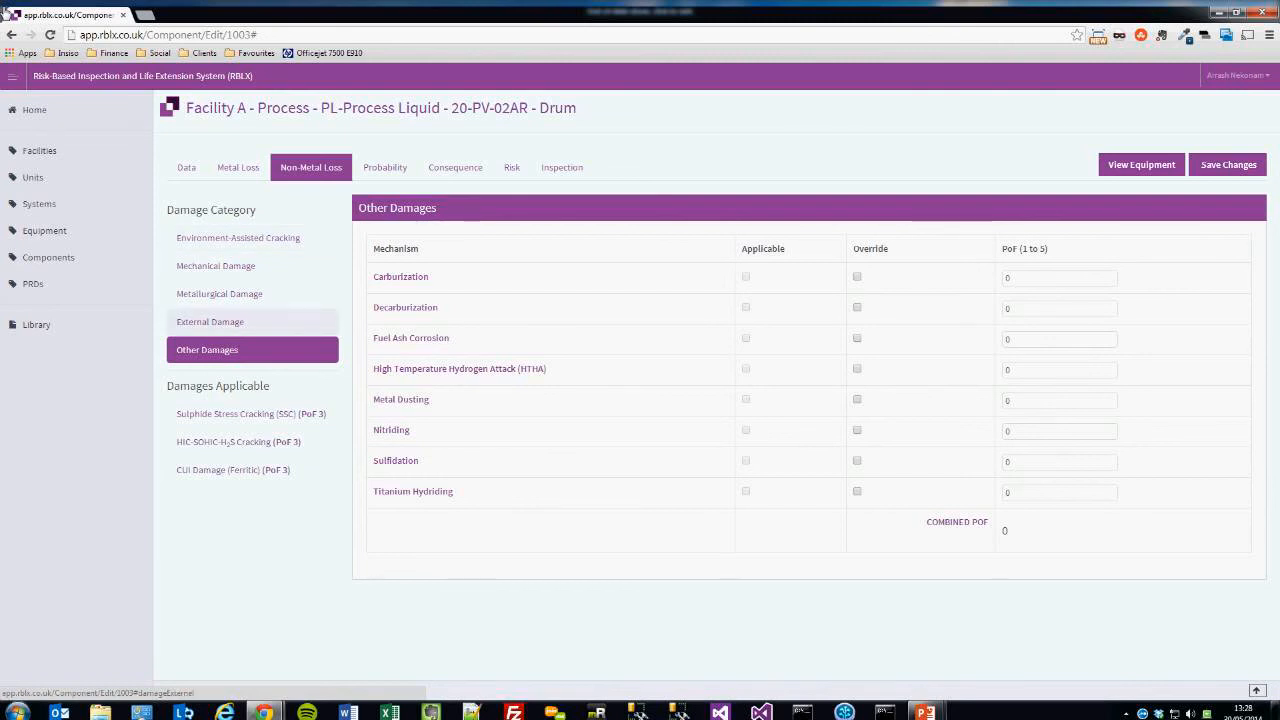
{"action": "left_click", "coordinate": [210, 322]}
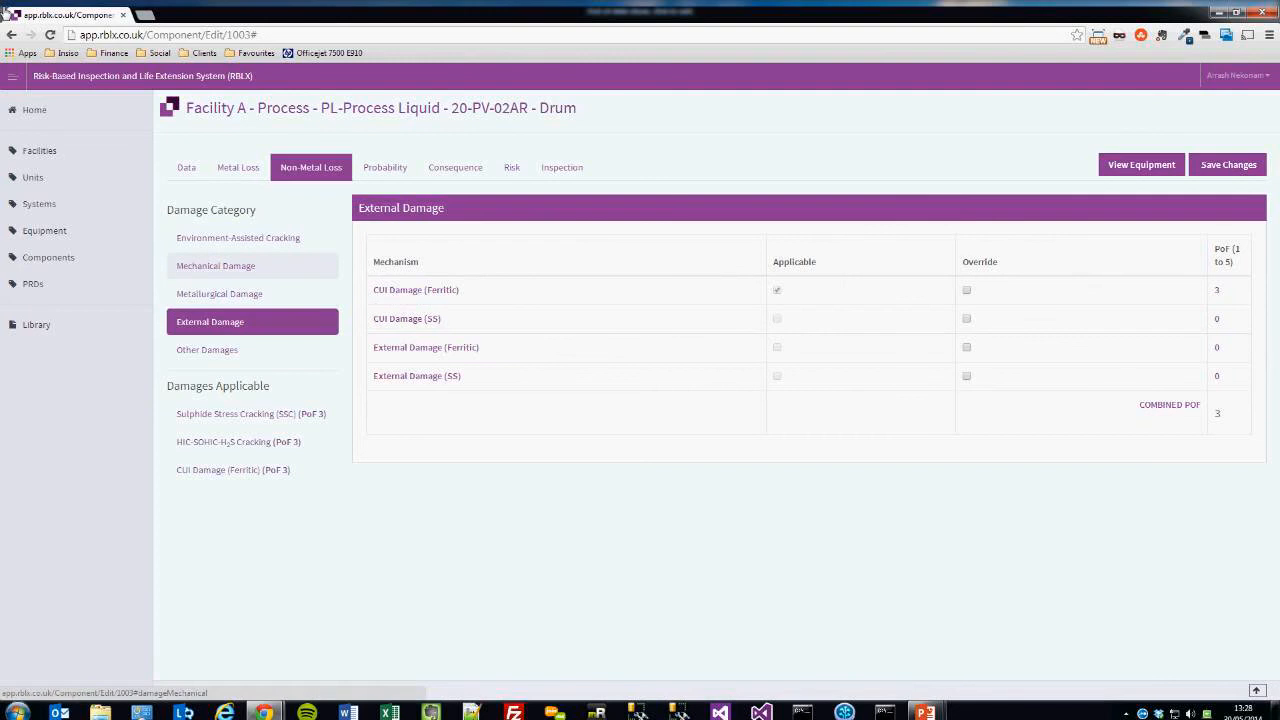
{"action": "left_click", "coordinate": [238, 238]}
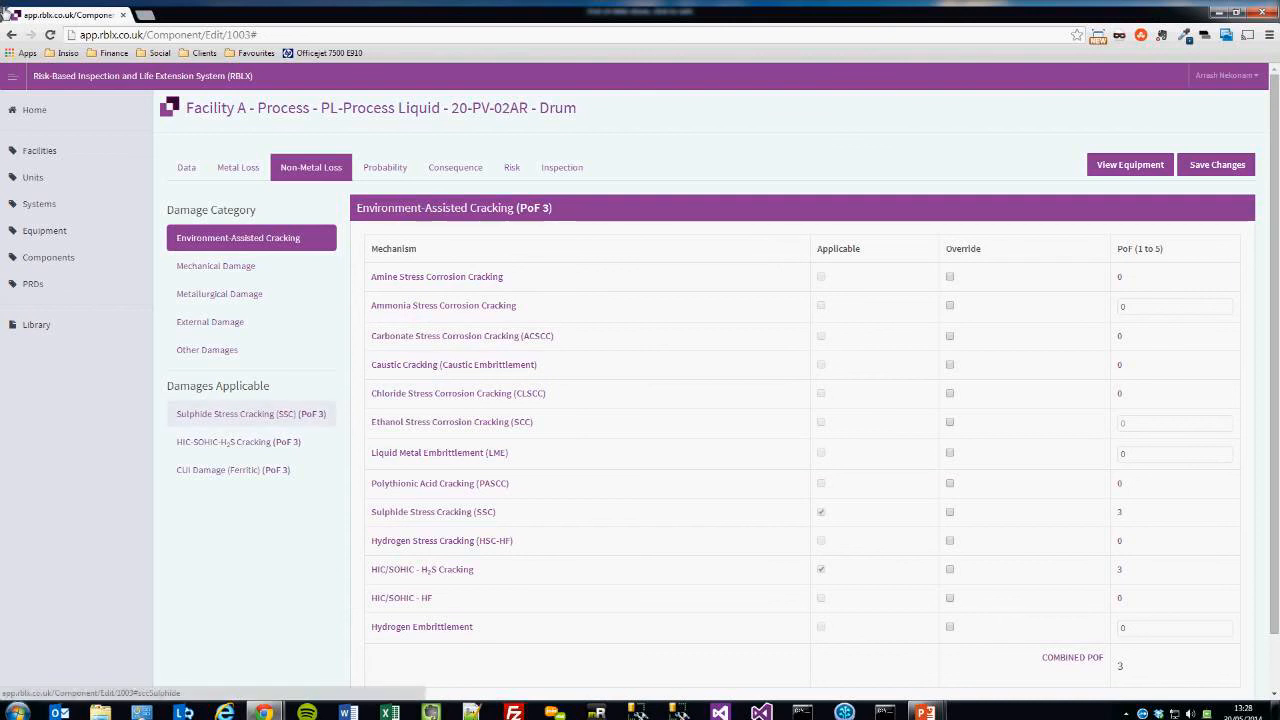
- Open the applicable Sulphide Stress Cracking (SSC) damage and set its H2S level to < 50 ppm
{"action": "left_click", "coordinate": [250, 413]}
{"action": "left_click", "coordinate": [528, 251]}
{"action": "left_click", "coordinate": [486, 287]}
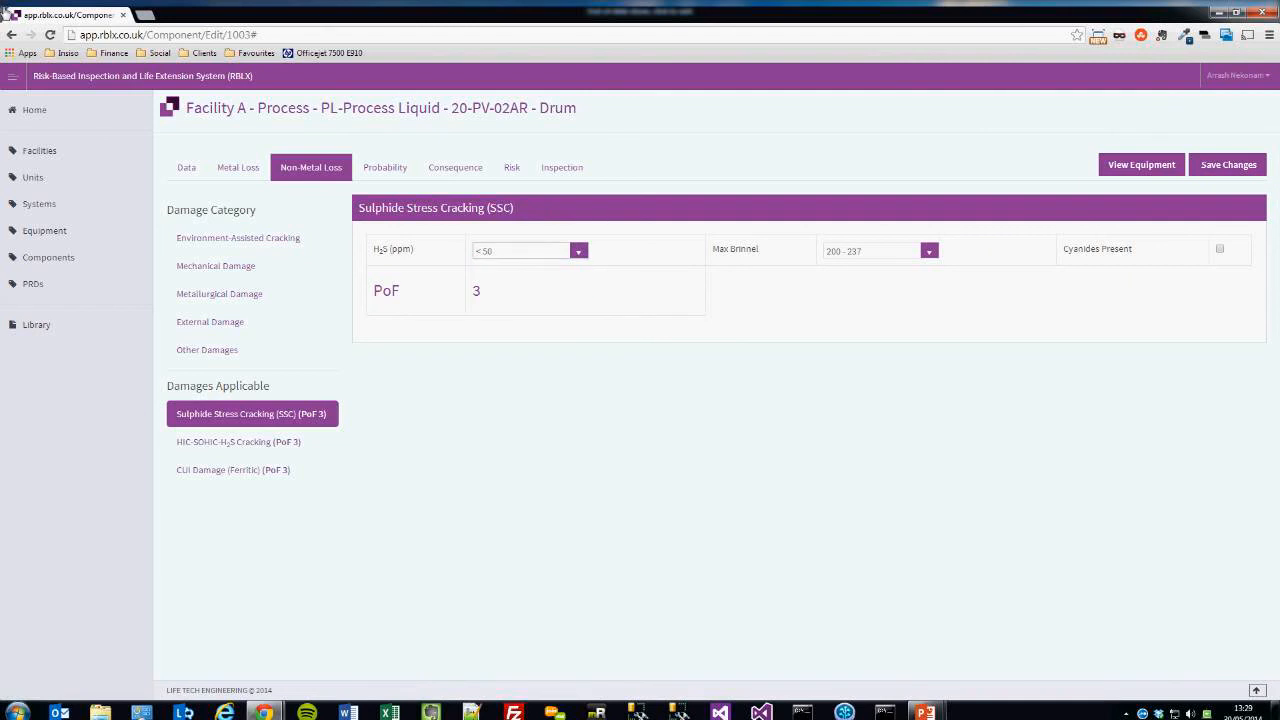
{"action": "left_click", "coordinate": [522, 251]}
- View the HIC-SOHIC-H2S Cracking and CUI Damage (Ferritic) details, and recheck the environment-assisted cracking and external damage lists
{"action": "left_click", "coordinate": [238, 441]}
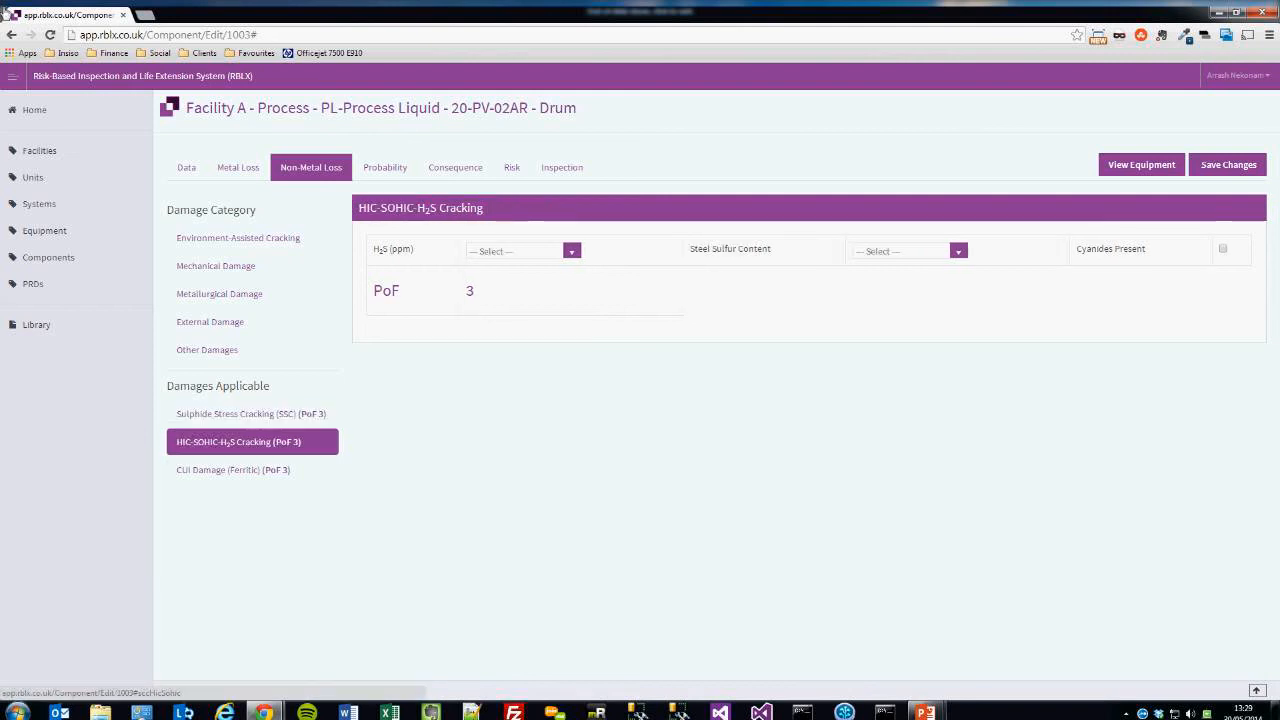
{"action": "left_click", "coordinate": [233, 470]}
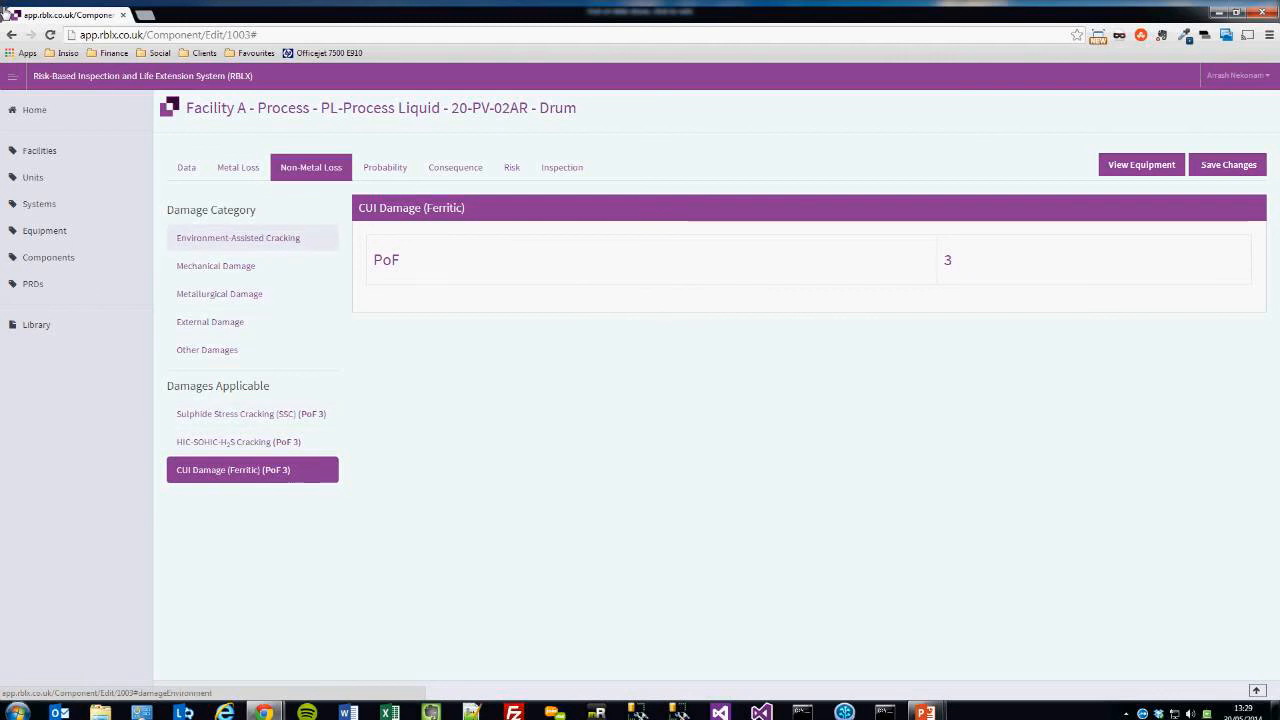
{"action": "left_click", "coordinate": [238, 237]}
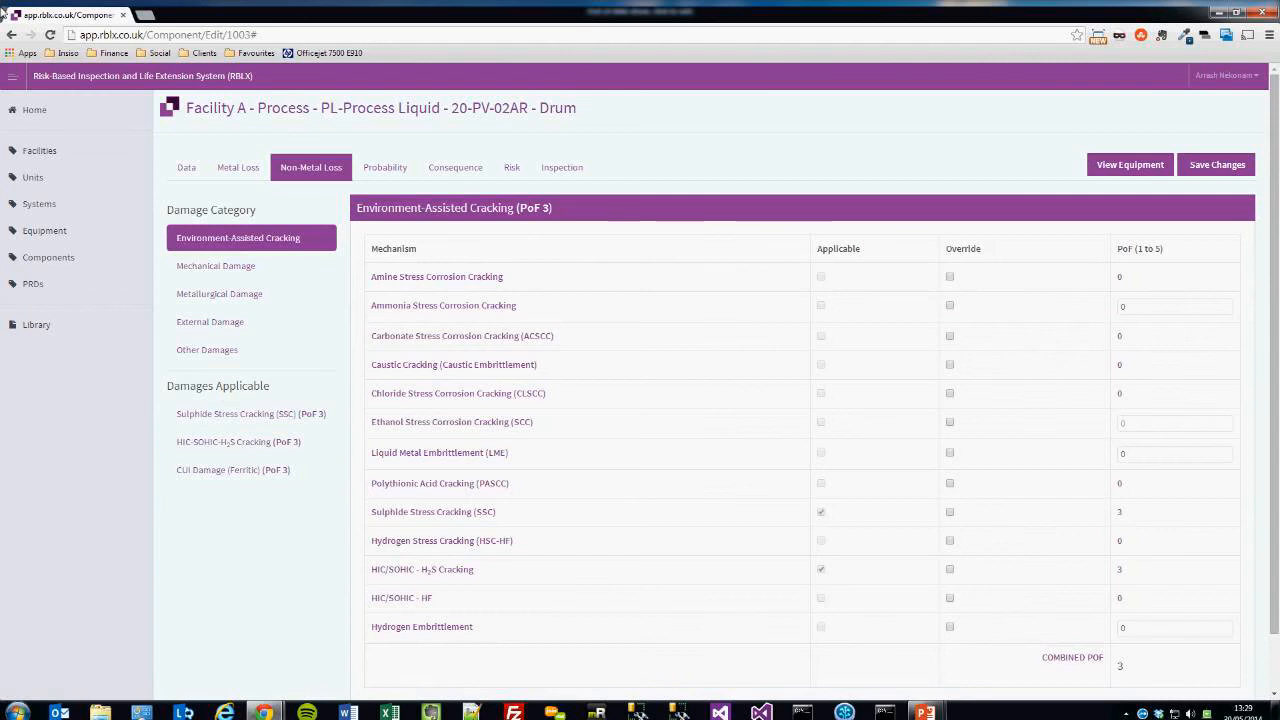
{"action": "scroll", "coordinate": [700, 400], "scroll_direction": "down", "scroll_amount": 1}
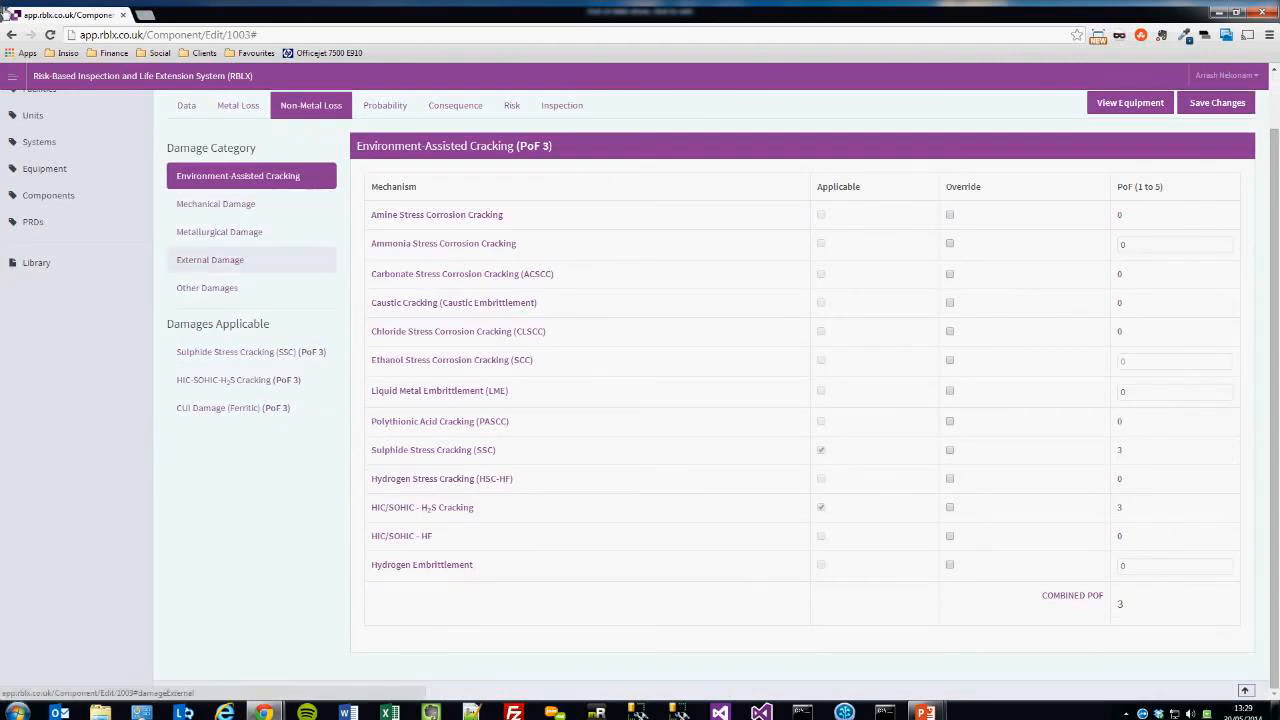
{"action": "left_click", "coordinate": [210, 259]}
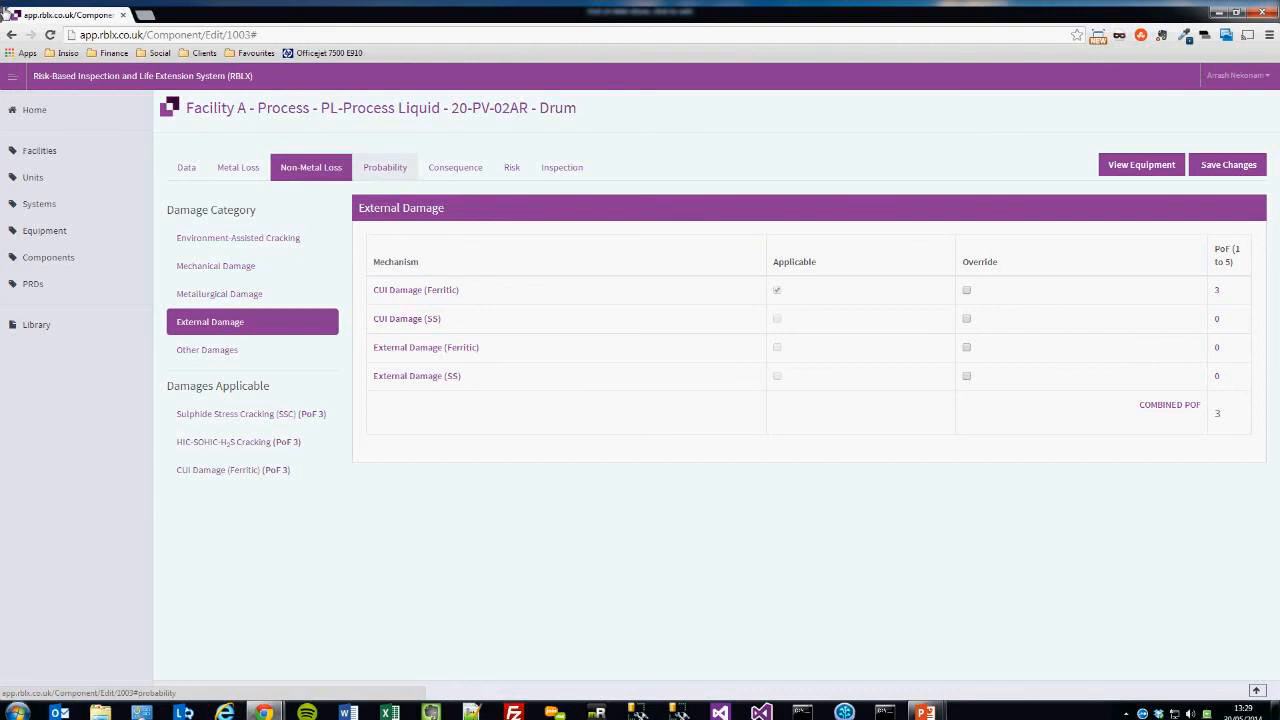
- Review the probability of failure by damage category and the consequence data, including the Production Impact (%) field
{"action": "left_click", "coordinate": [385, 167]}
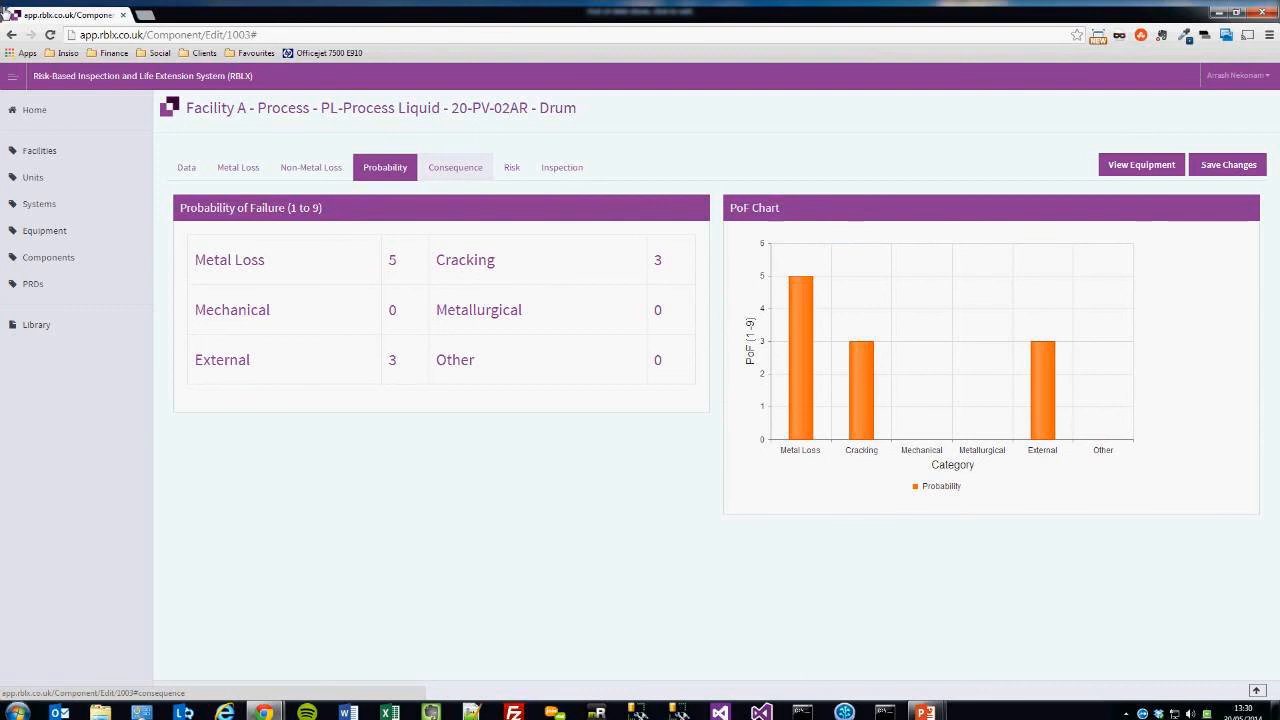
{"action": "left_click", "coordinate": [455, 167]}
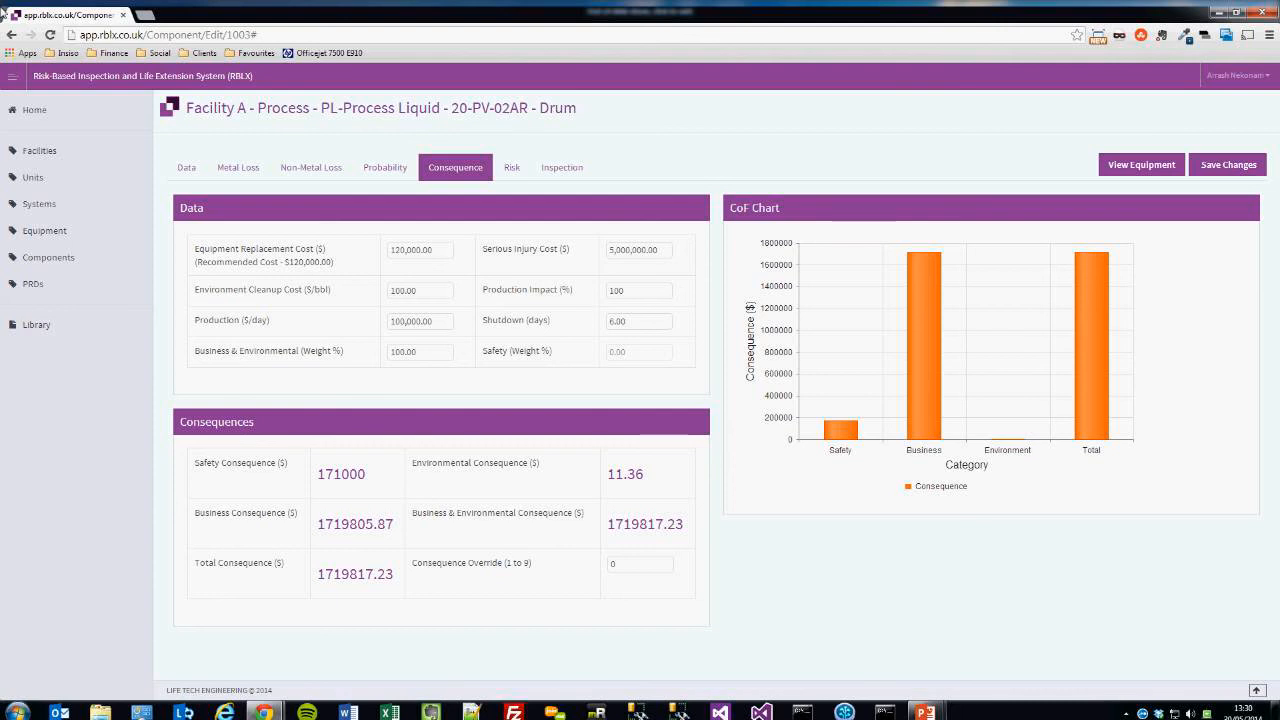
{"action": "left_click", "coordinate": [639, 291]}
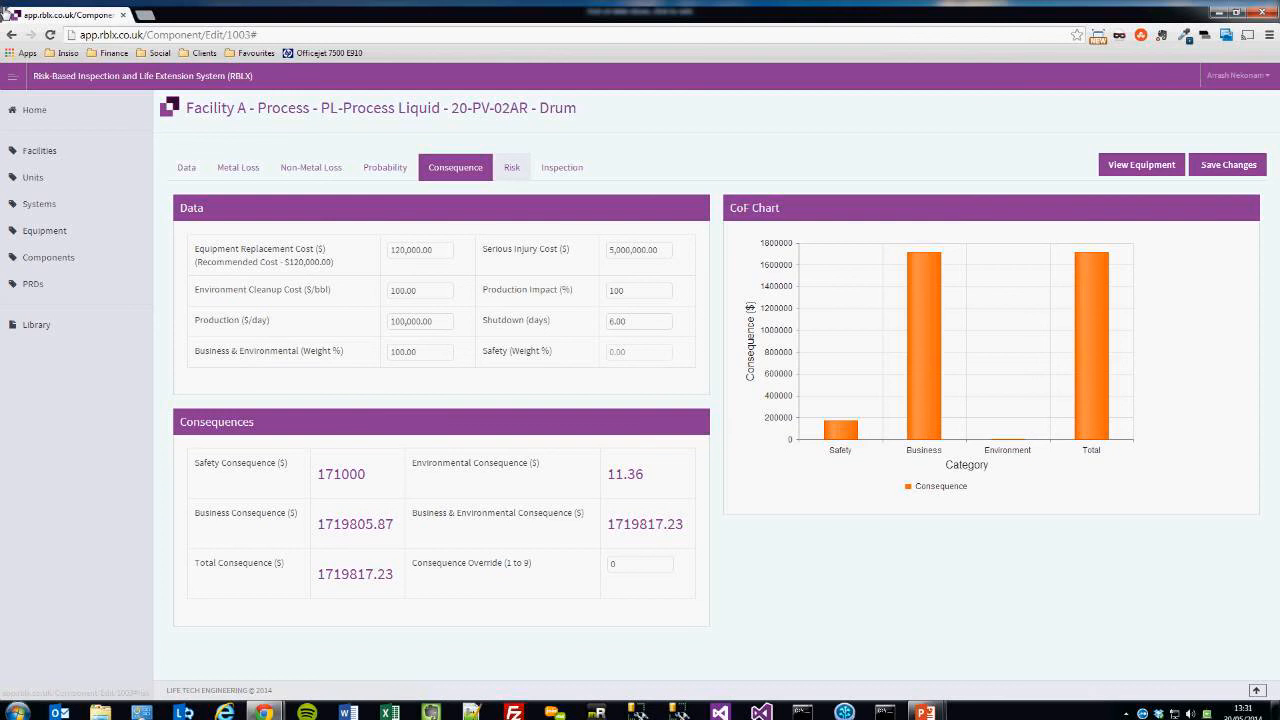
- Open the risk analysis and examine the tolerable risk chart and the PoF, CoF and risk values for each damage category
{"action": "left_click", "coordinate": [511, 167]}
{"action": "scroll", "coordinate": [640, 400], "scroll_direction": "down", "scroll_amount": 1}
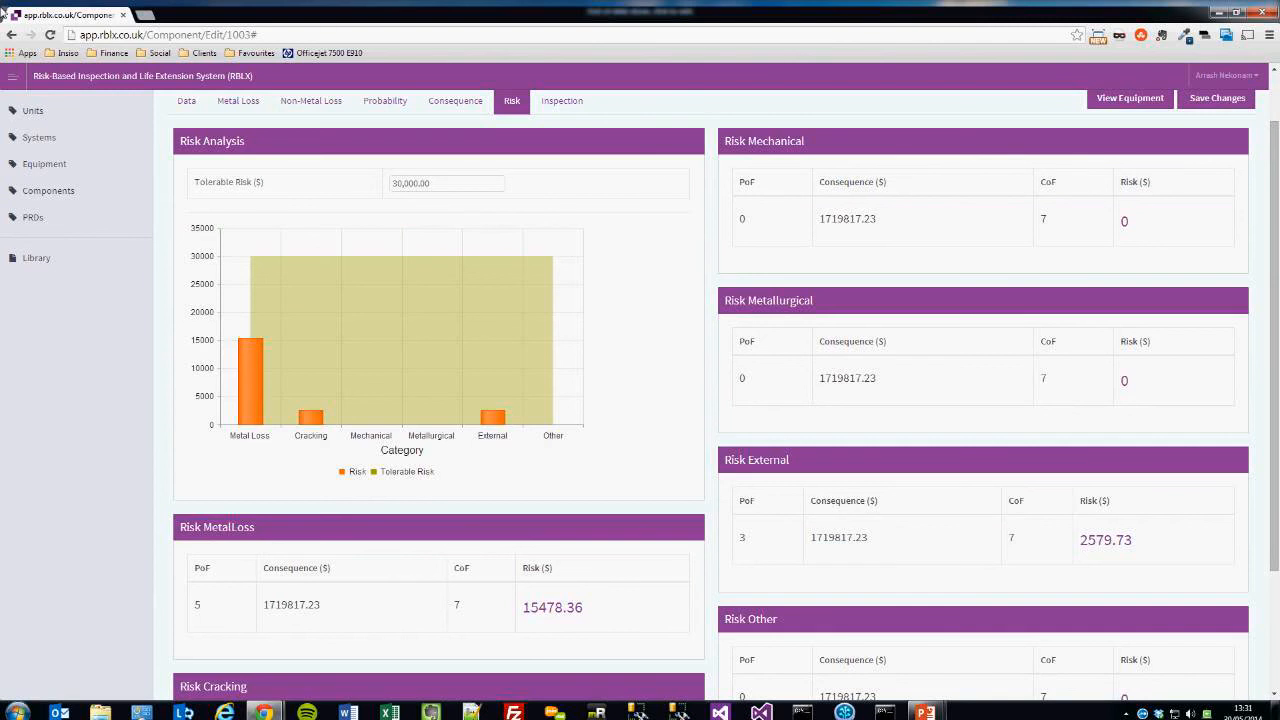
{"action": "scroll", "coordinate": [640, 400], "scroll_direction": "down", "scroll_amount": 2}
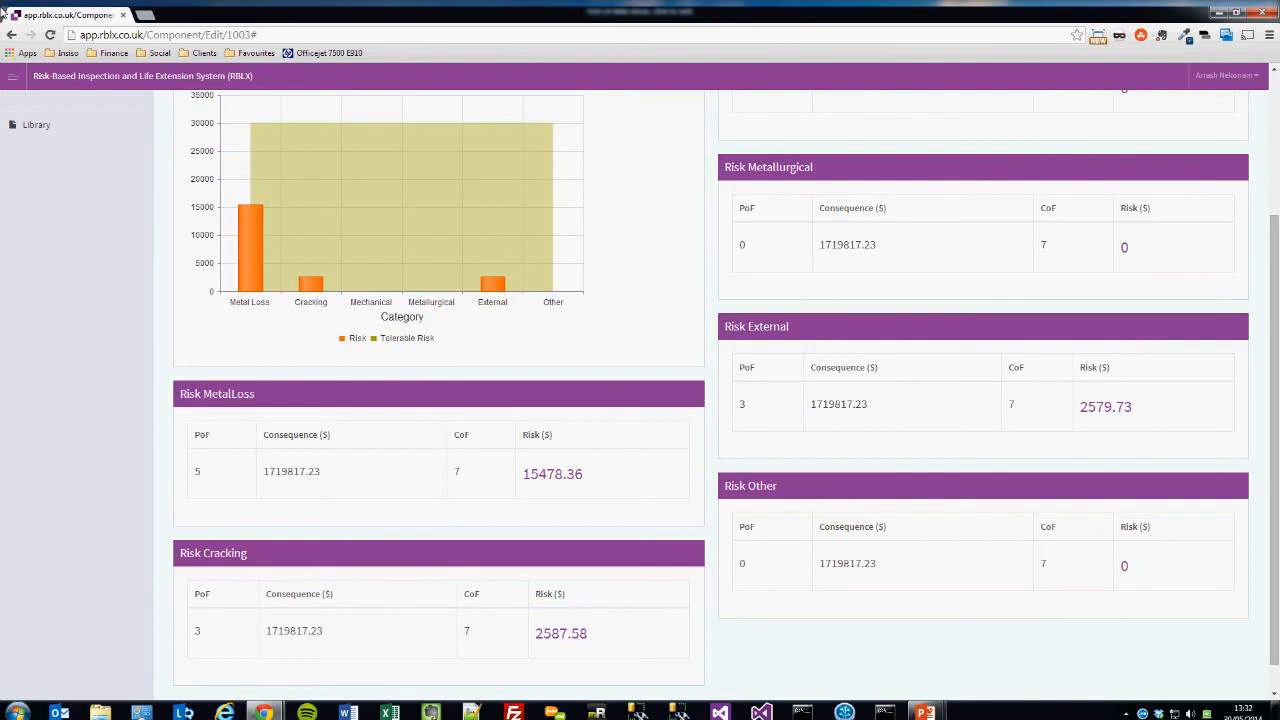
{"action": "scroll", "coordinate": [640, 400], "scroll_direction": "up", "scroll_amount": 1}
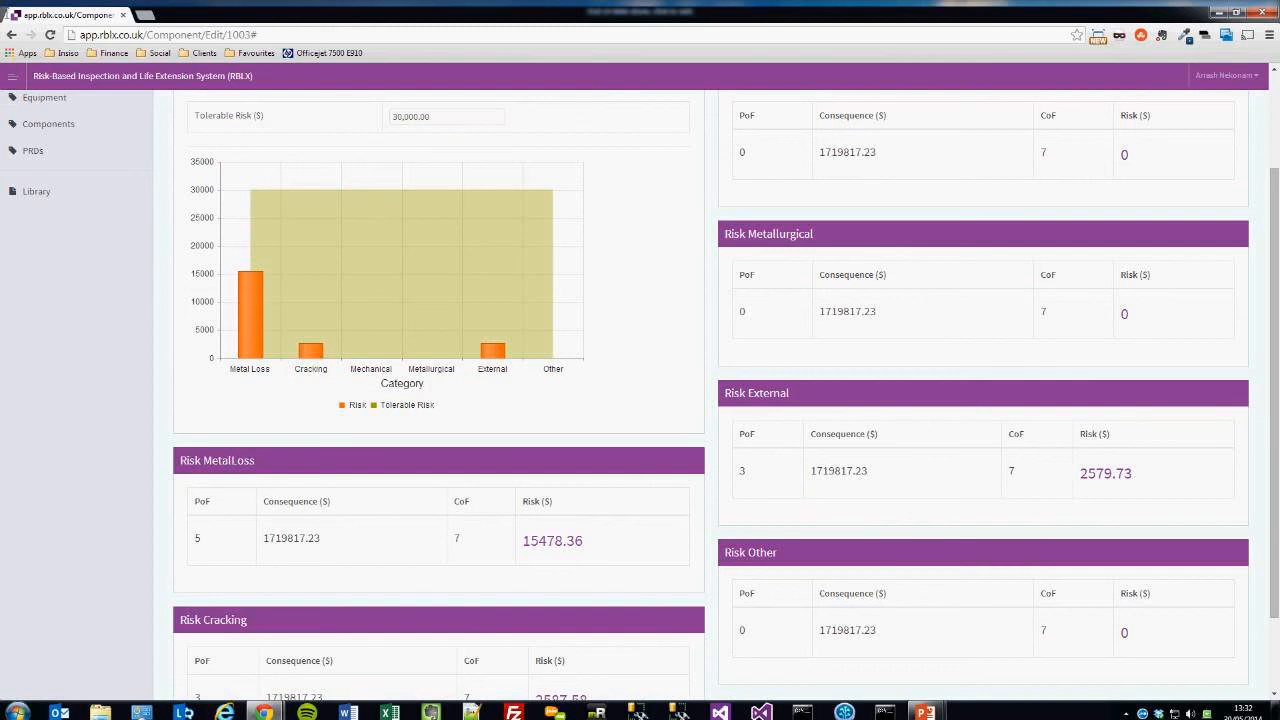
{"action": "scroll", "coordinate": [640, 400], "scroll_direction": "down", "scroll_amount": 1}
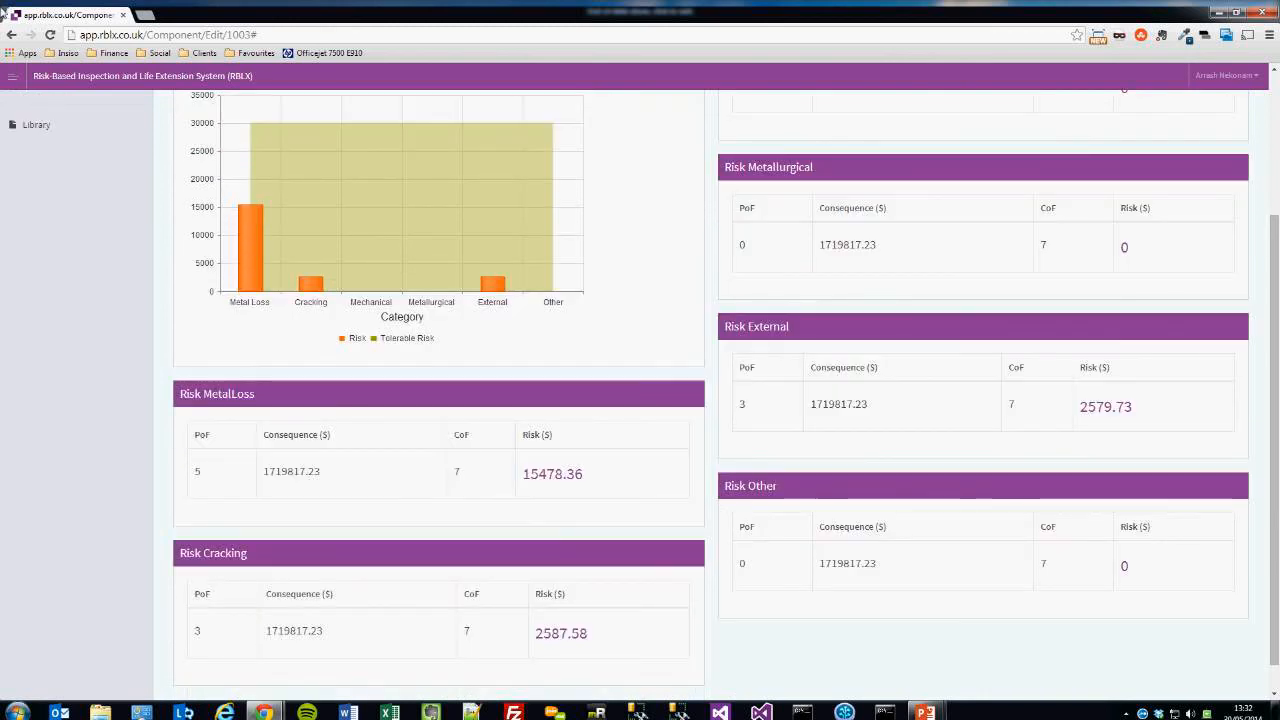
{"action": "scroll", "coordinate": [640, 400], "scroll_direction": "up", "scroll_amount": 2}
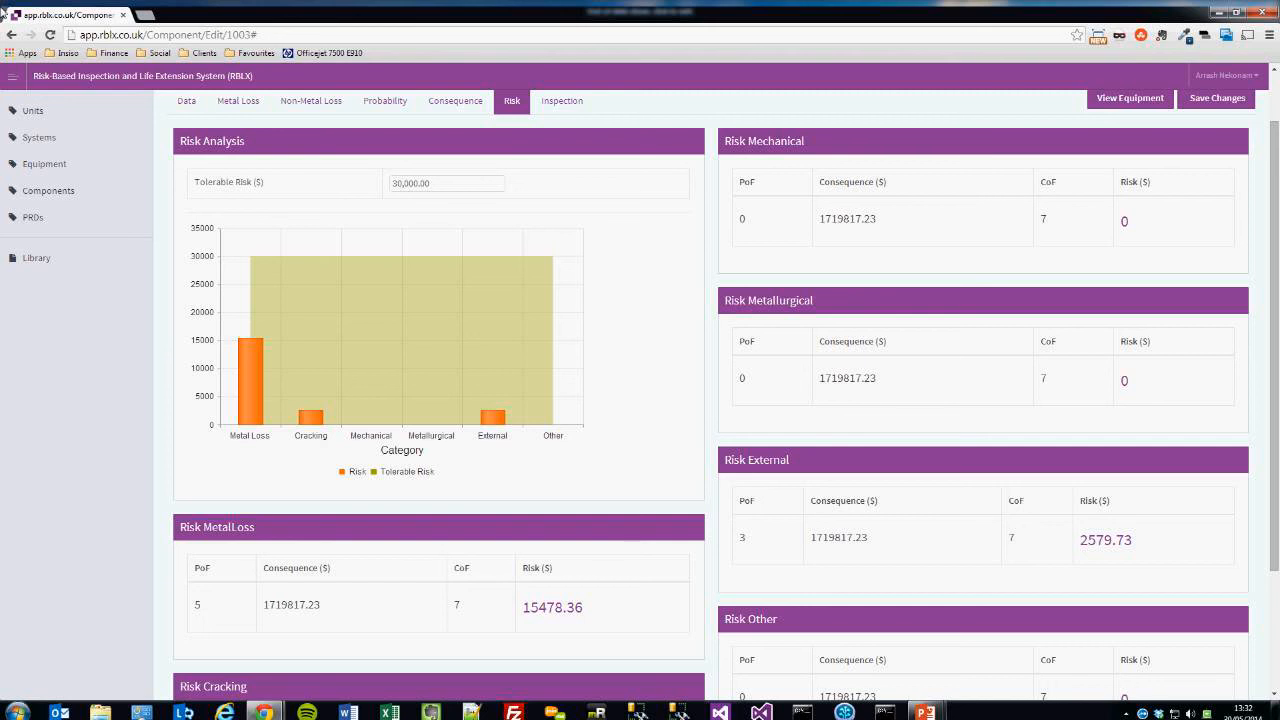
{"action": "scroll", "coordinate": [562, 160], "scroll_direction": "up", "scroll_amount": 1}
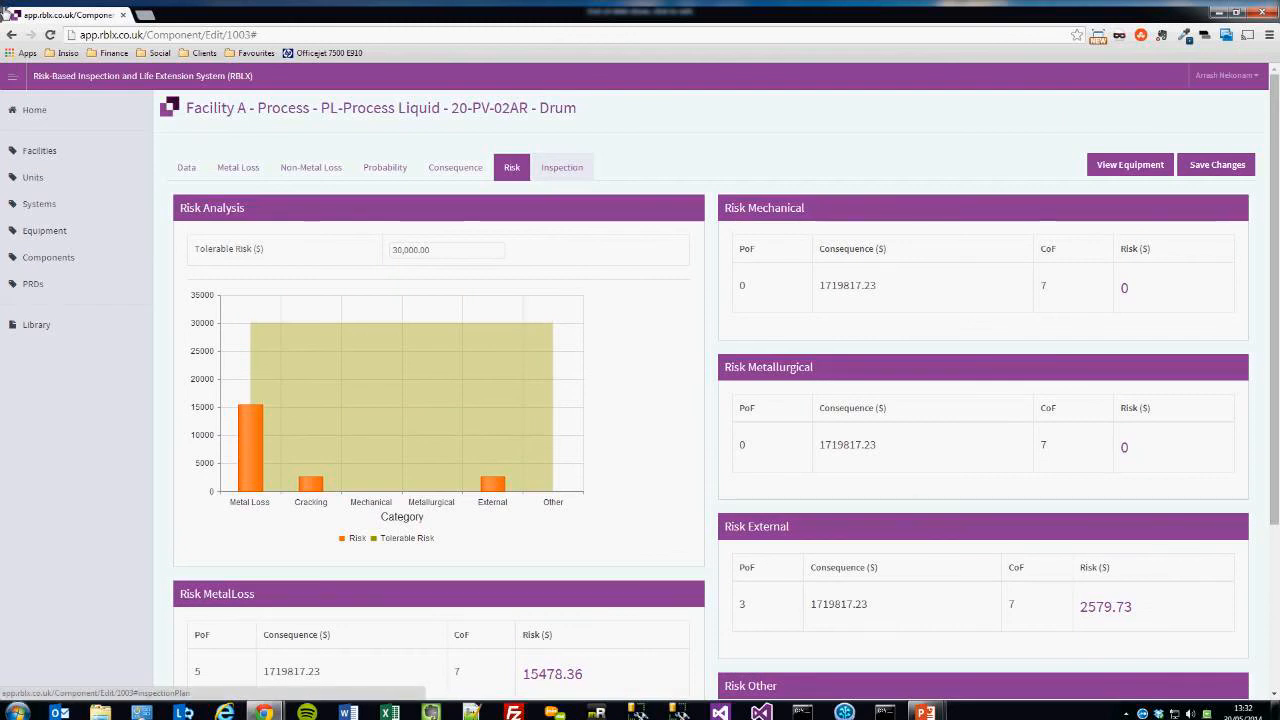
- Open the inspection plan and highlight the Metal Loss damage category to examine its recommended methods and proposed dates
{"action": "left_click", "coordinate": [562, 167]}
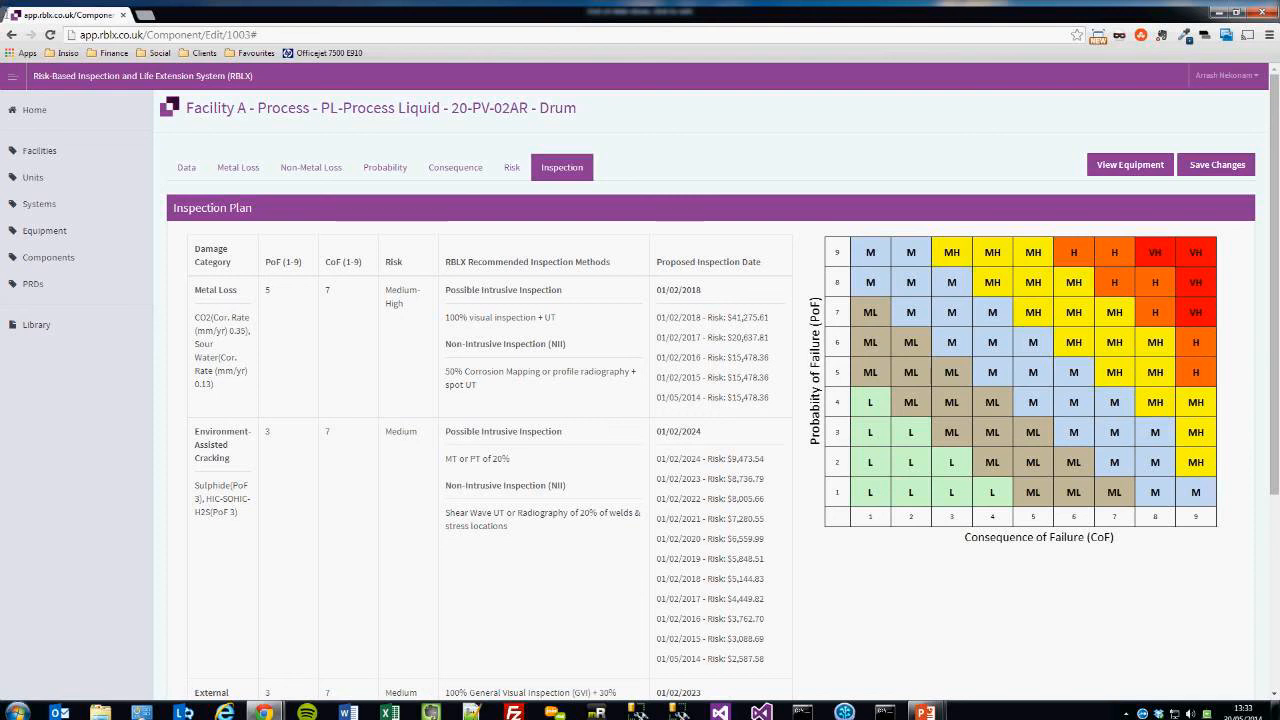
{"action": "left_click_drag", "start_coordinate": [195, 290], "coordinate": [234, 290]}
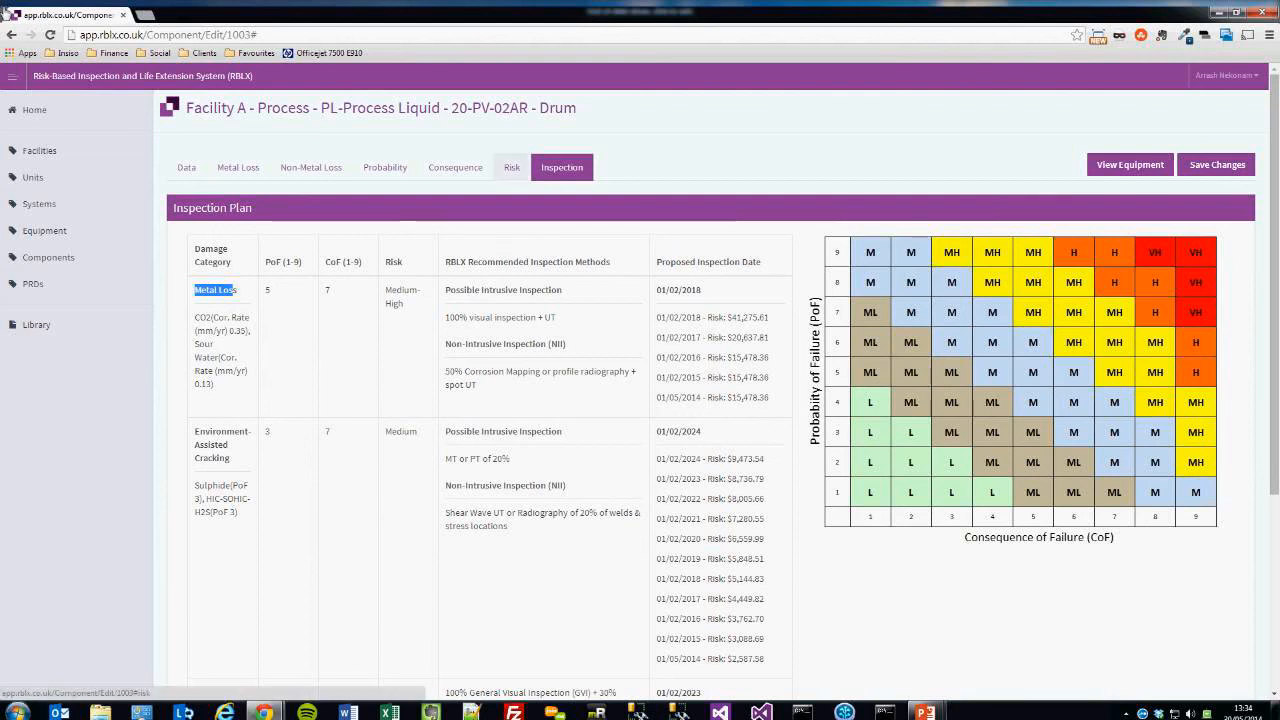
- Recheck the risk analysis, then examine the inspection plan's methods and proposed dates for Environment-Assisted Cracking and External damage
{"action": "left_click", "coordinate": [511, 167]}
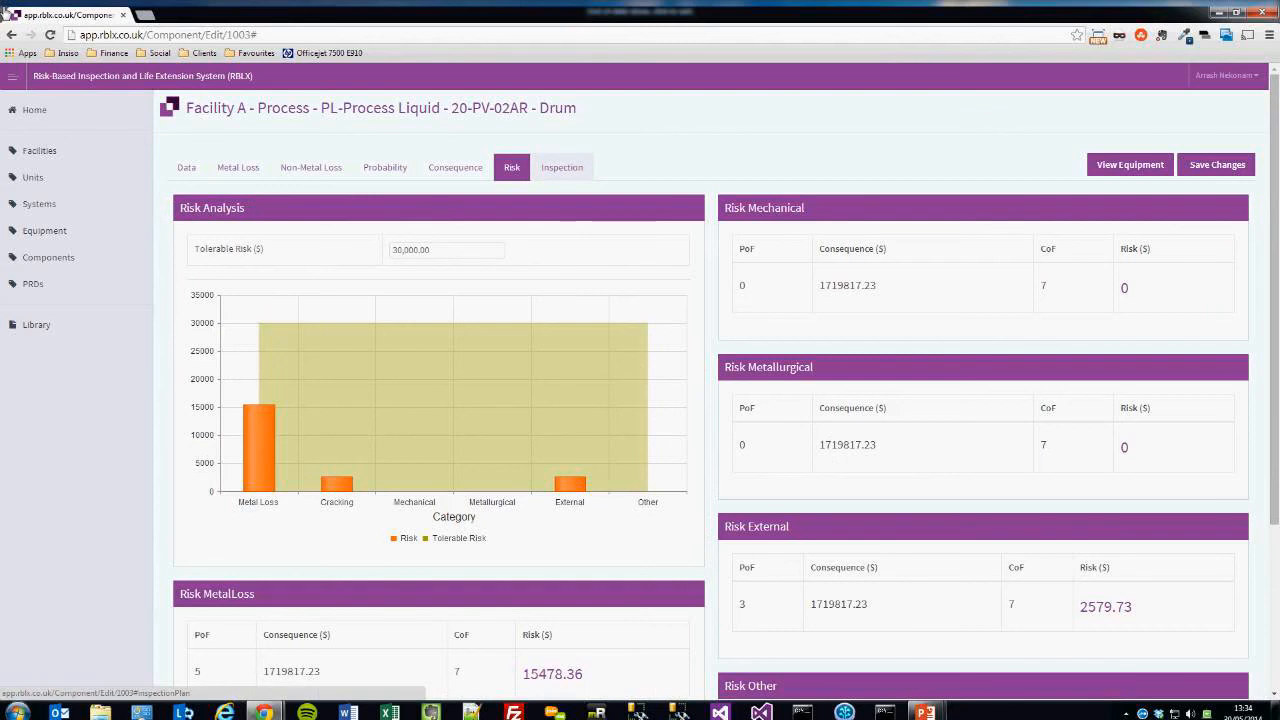
{"action": "left_click", "coordinate": [562, 167]}
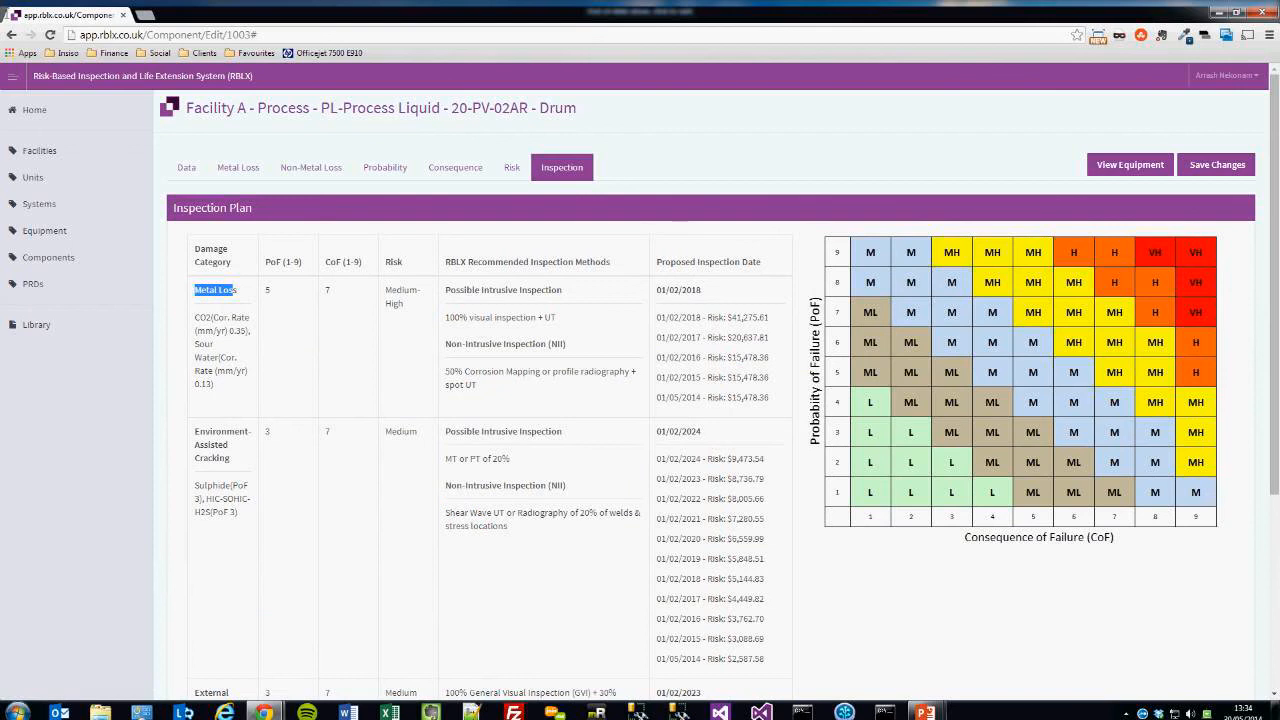
{"action": "scroll", "coordinate": [710, 400], "scroll_direction": "down", "scroll_amount": 1}
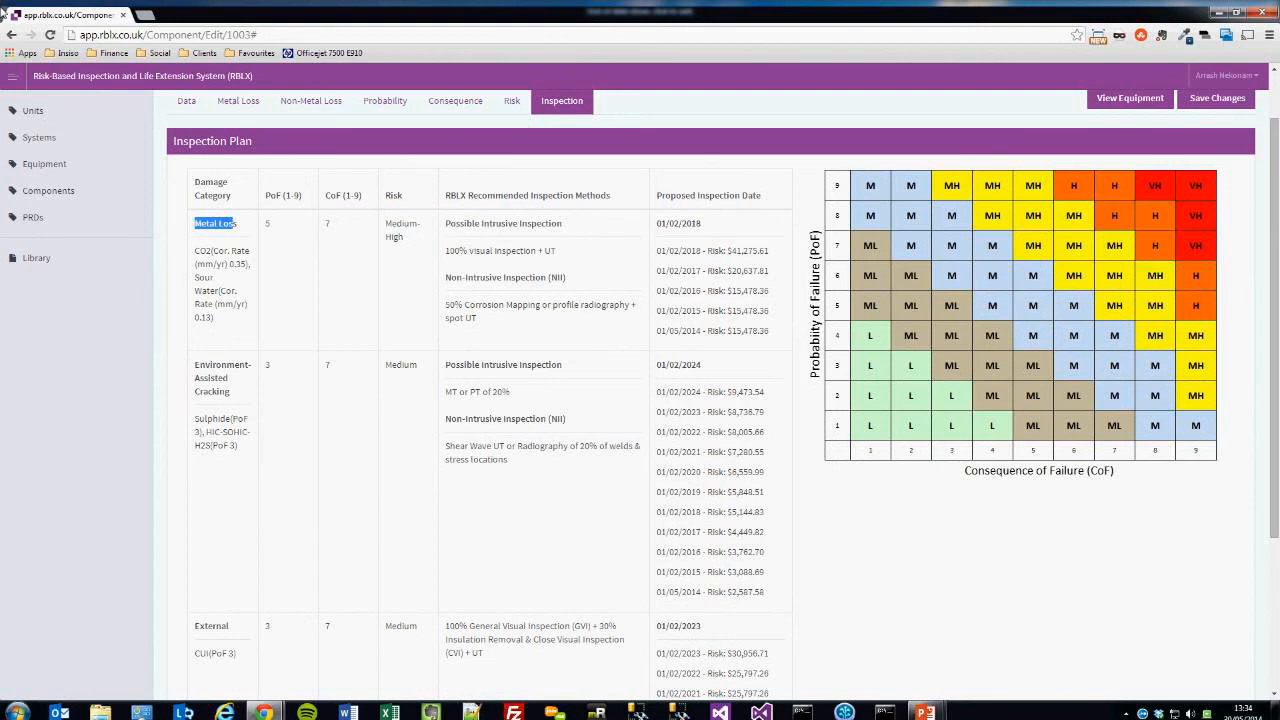
{"action": "scroll", "coordinate": [700, 400], "scroll_direction": "down", "scroll_amount": 2}
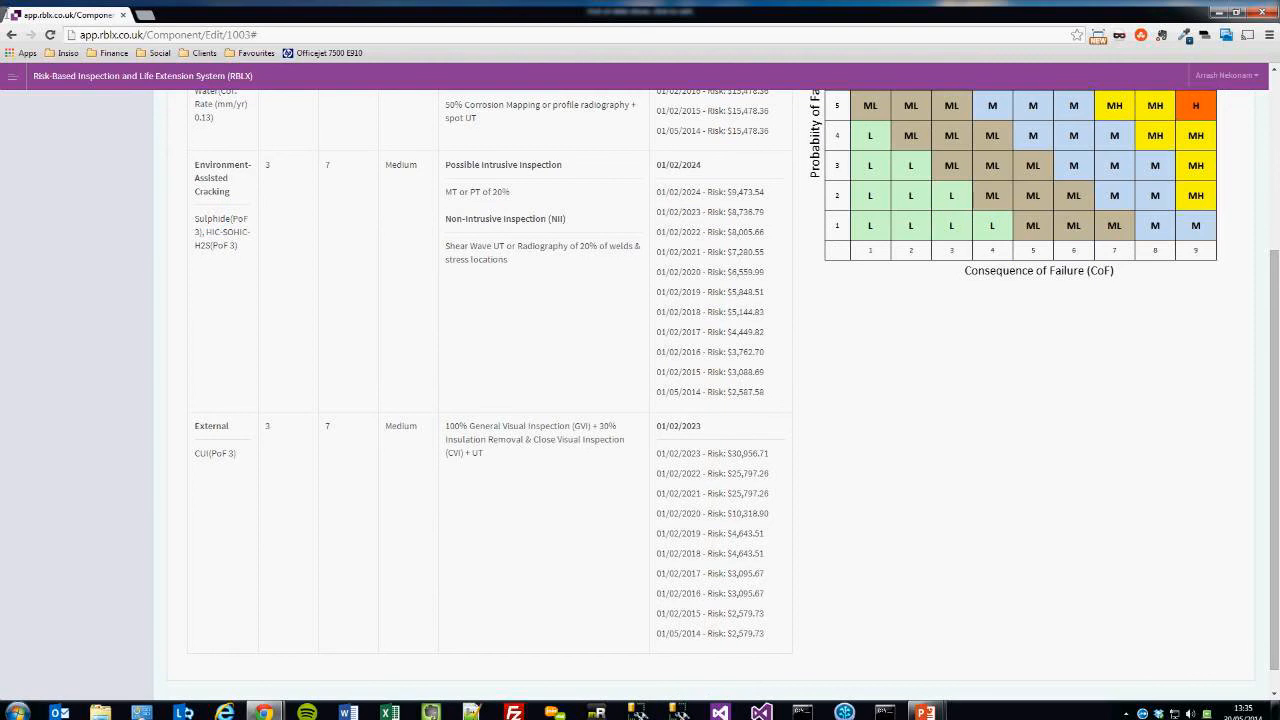
{"action": "scroll", "coordinate": [640, 380], "scroll_direction": "up", "scroll_amount": 1}
{"action": "scroll", "coordinate": [640, 380], "scroll_direction": "up", "scroll_amount": 1}
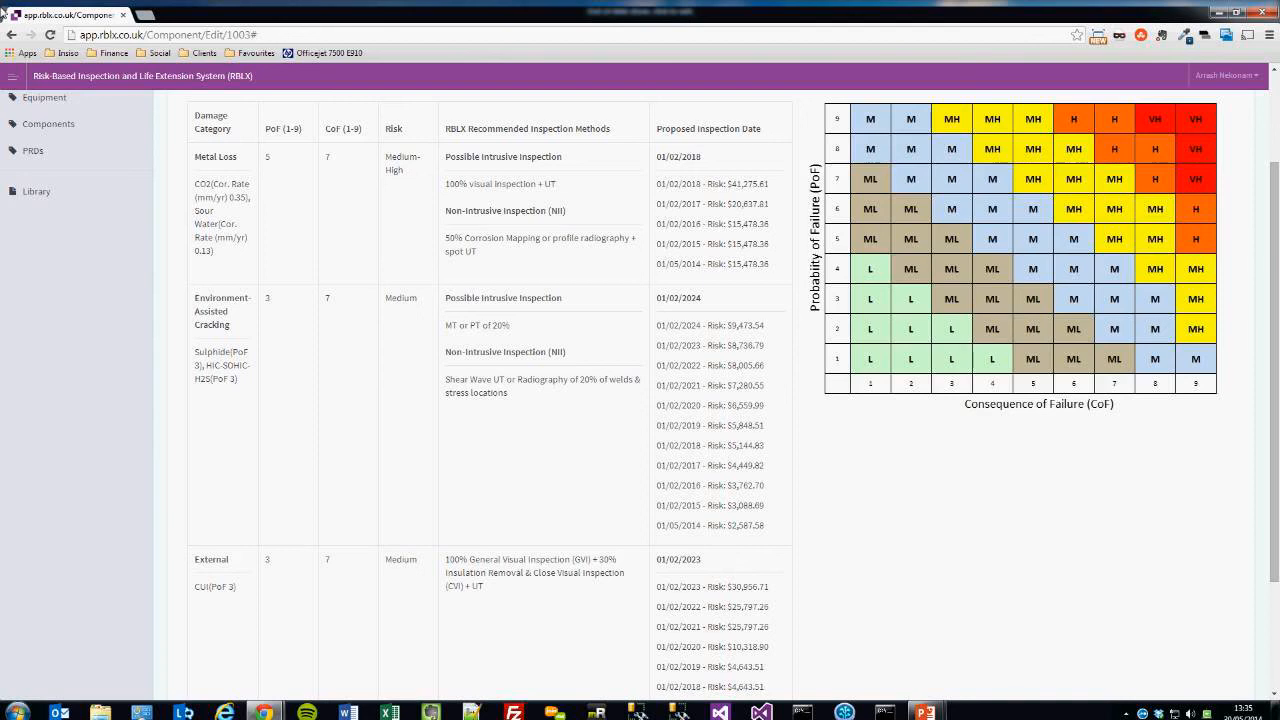
{"action": "scroll", "coordinate": [710, 400], "scroll_direction": "up", "scroll_amount": 2}
- Open equipment 20-PV-02AR's inspection plan and examine its internal, external and wall thickness plans and the First Stage Separator draft inspections
{"action": "left_click", "coordinate": [1130, 165]}
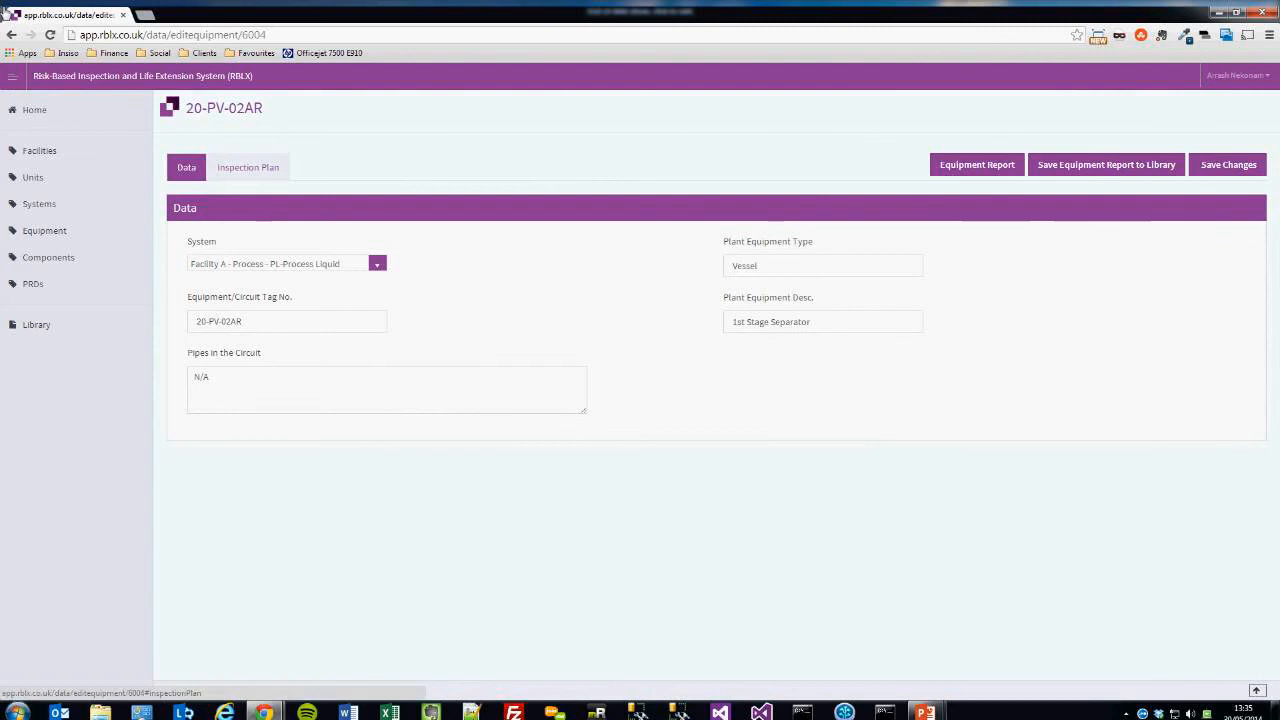
{"action": "left_click", "coordinate": [248, 167]}
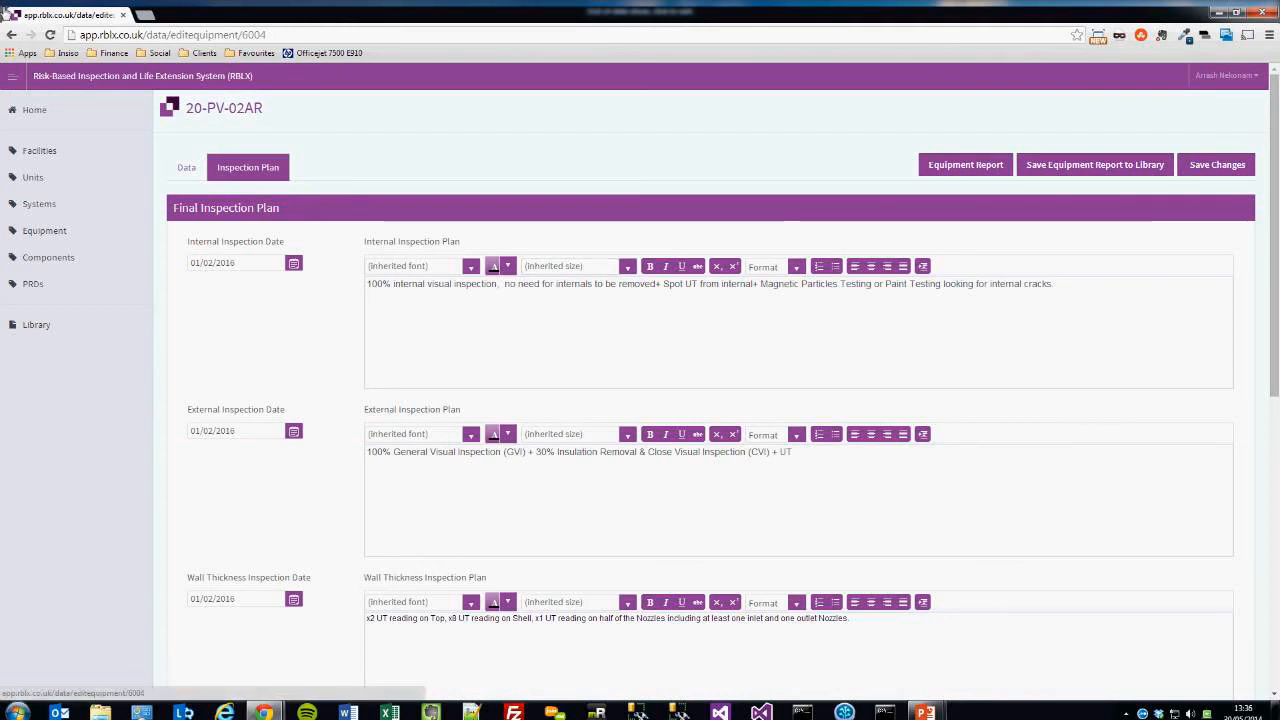
{"action": "left_click_drag", "start_coordinate": [382, 284], "coordinate": [1014, 284]}
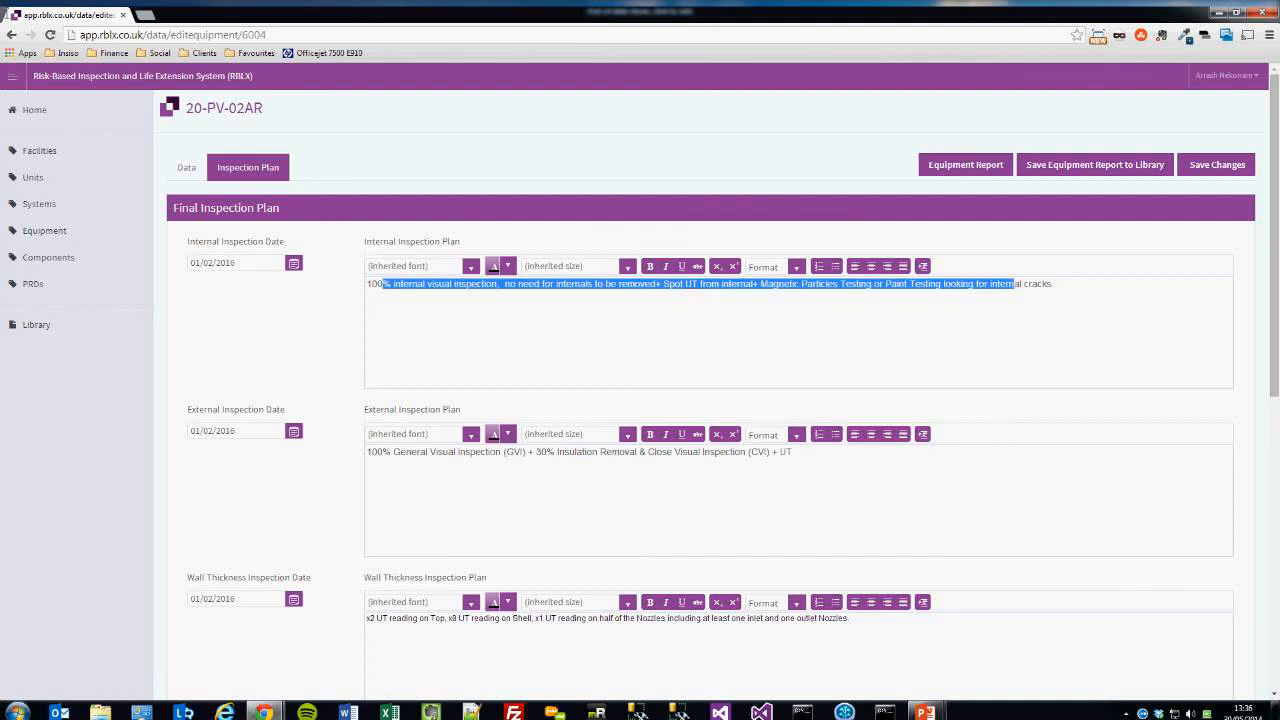
{"action": "left_click", "coordinate": [828, 285]}
{"action": "scroll", "coordinate": [700, 400], "scroll_direction": "down", "scroll_amount": 1}
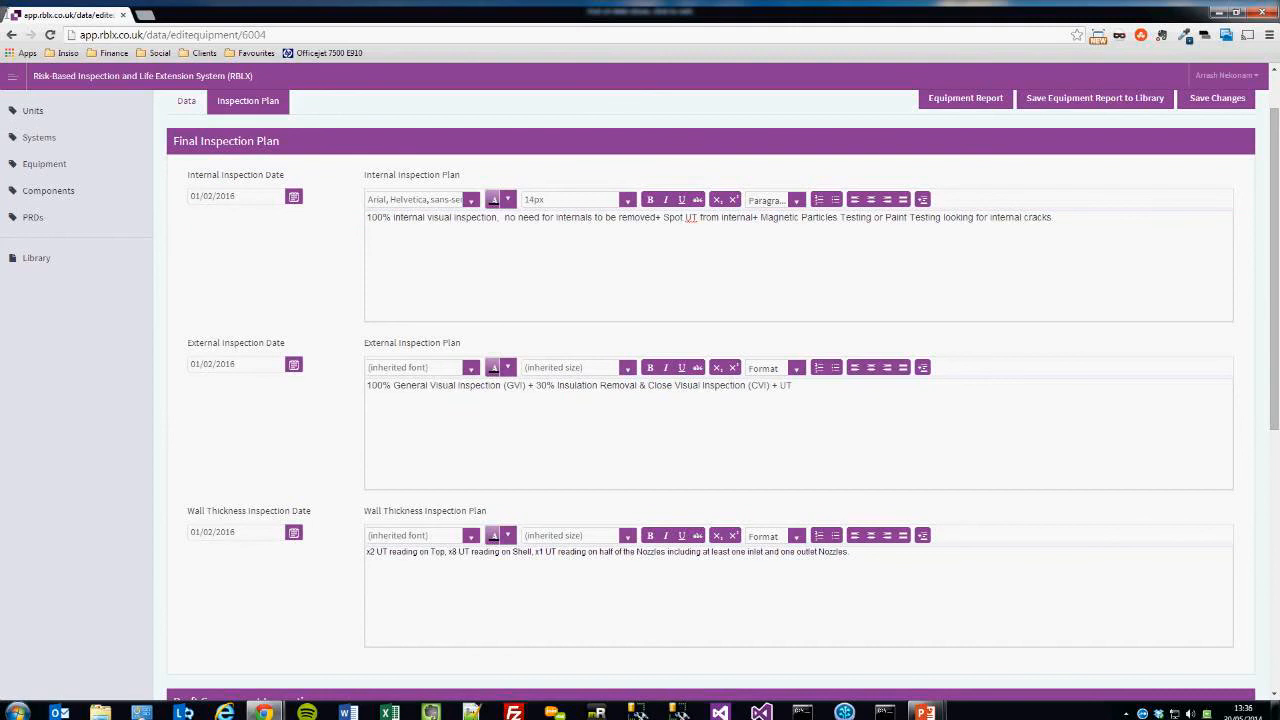
{"action": "left_click_drag", "start_coordinate": [536, 386], "coordinate": [367, 386]}
{"action": "left_click_drag", "start_coordinate": [852, 553], "coordinate": [417, 553]}
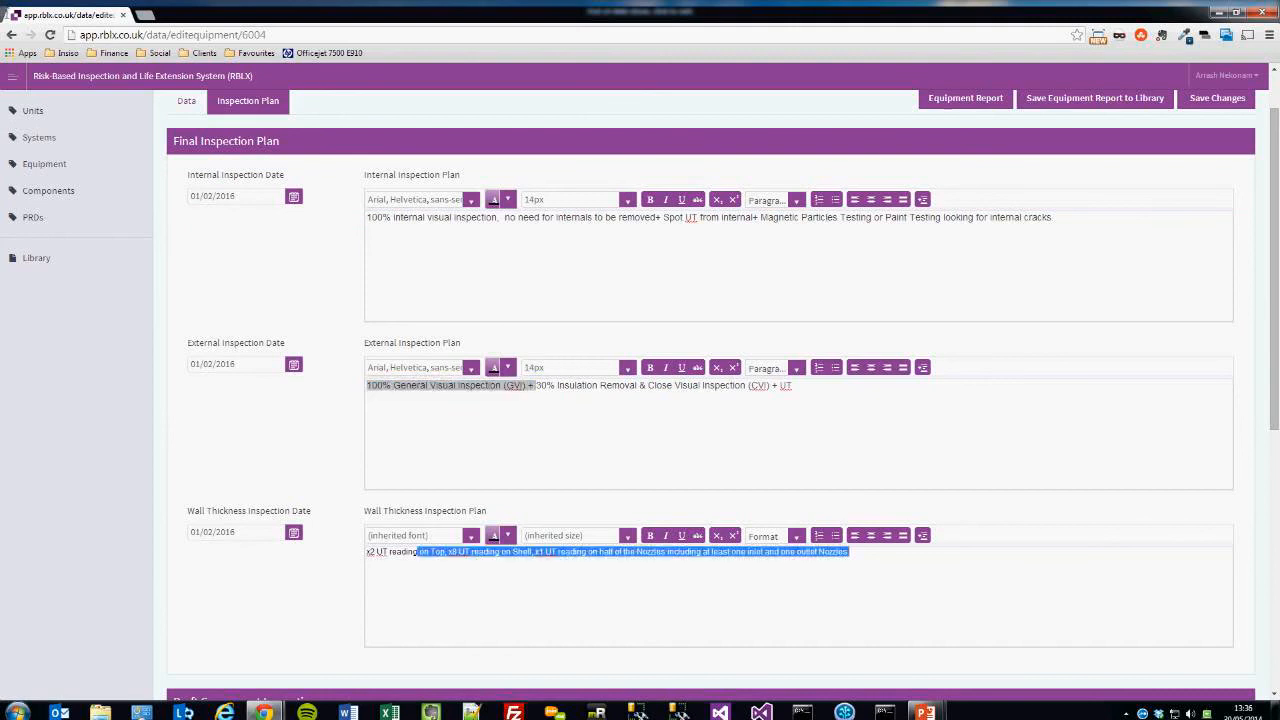
{"action": "left_click", "coordinate": [547, 386]}
{"action": "scroll", "coordinate": [700, 400], "scroll_direction": "down", "scroll_amount": 2}
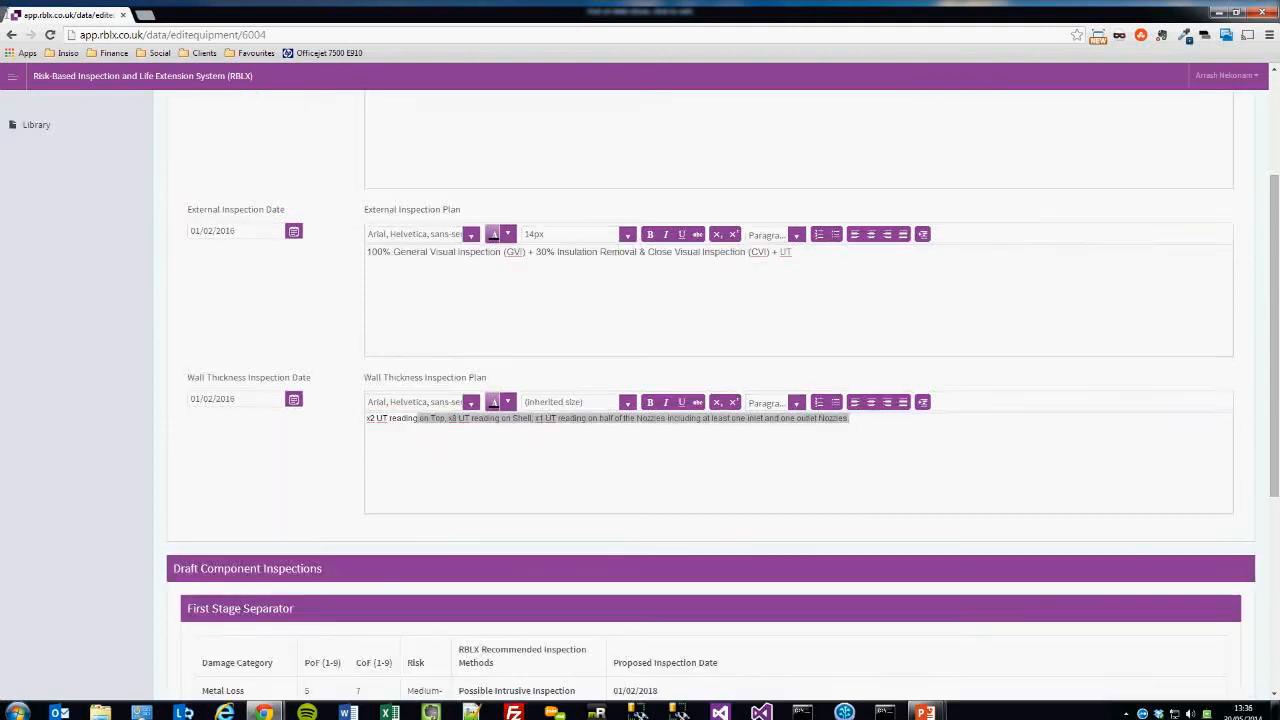
{"action": "scroll", "coordinate": [700, 400], "scroll_direction": "down", "scroll_amount": 5}
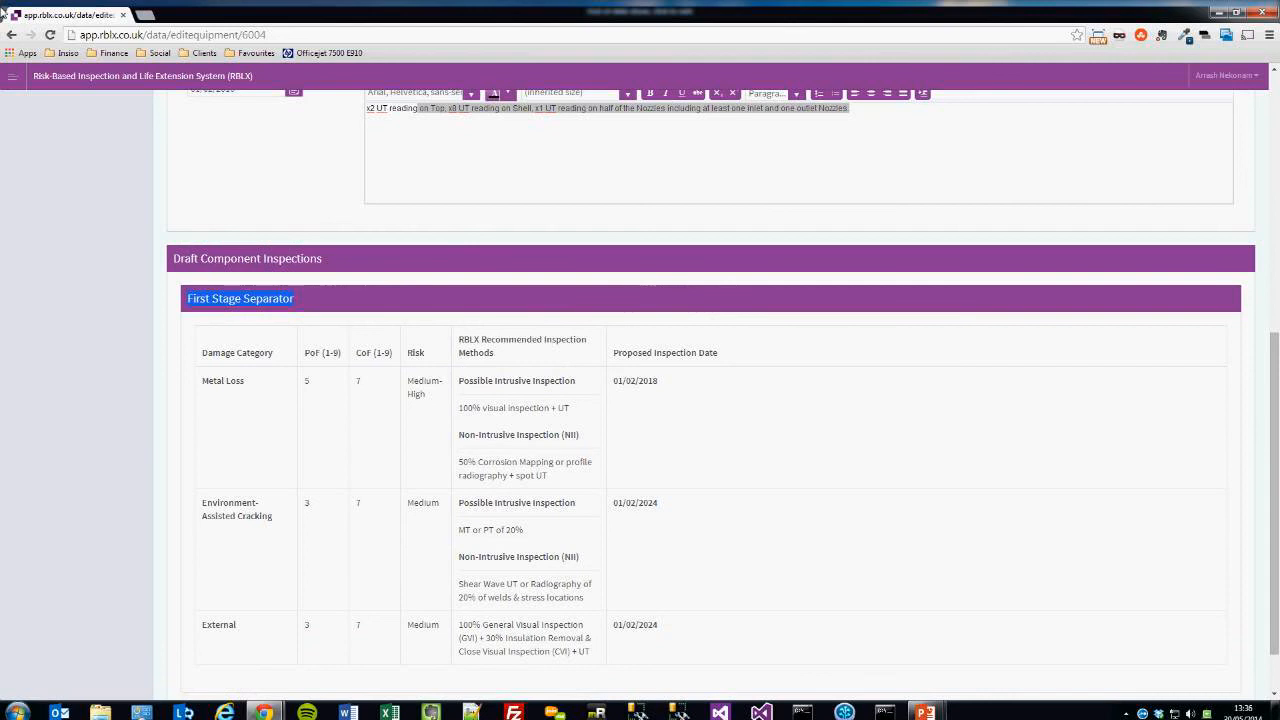
- Save the 20-PV-02AR equipment report to the library and highlight its upload date in the Inspection Report group
{"action": "scroll", "coordinate": [700, 400], "scroll_direction": "up", "scroll_amount": 5}
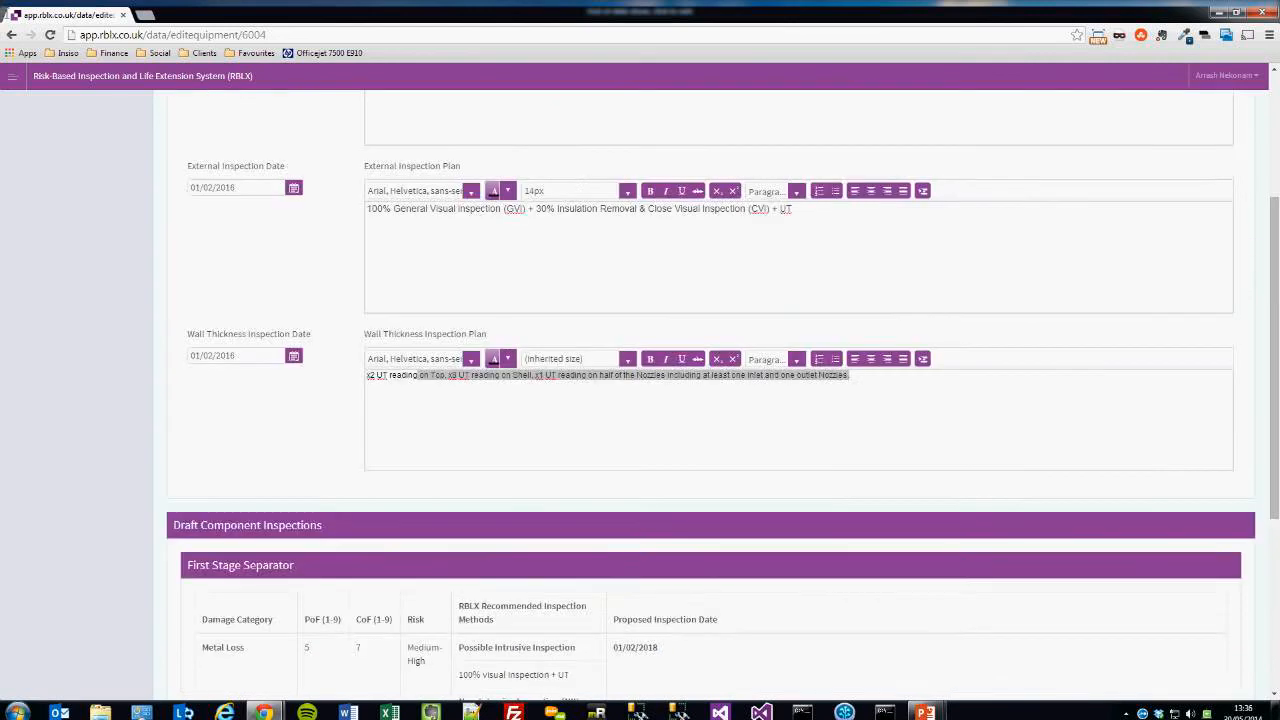
{"action": "scroll", "coordinate": [700, 400], "scroll_direction": "up", "scroll_amount": 1}
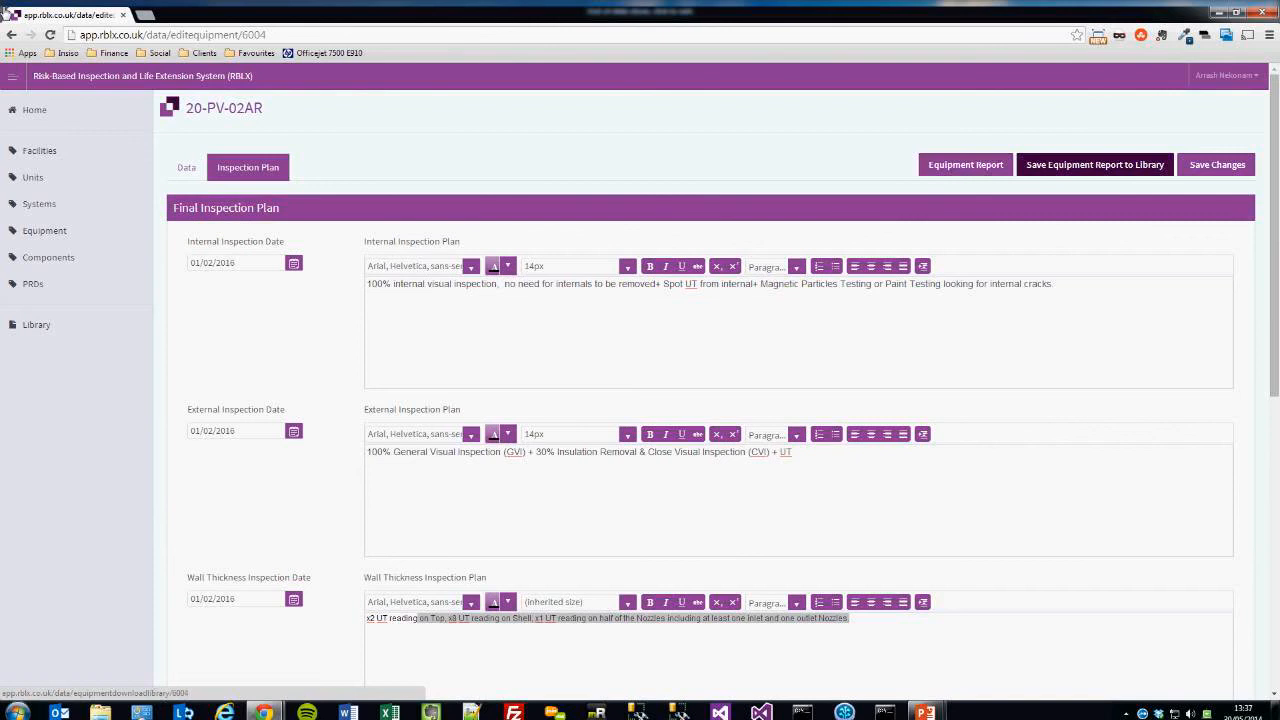
{"action": "left_click", "coordinate": [1095, 164]}
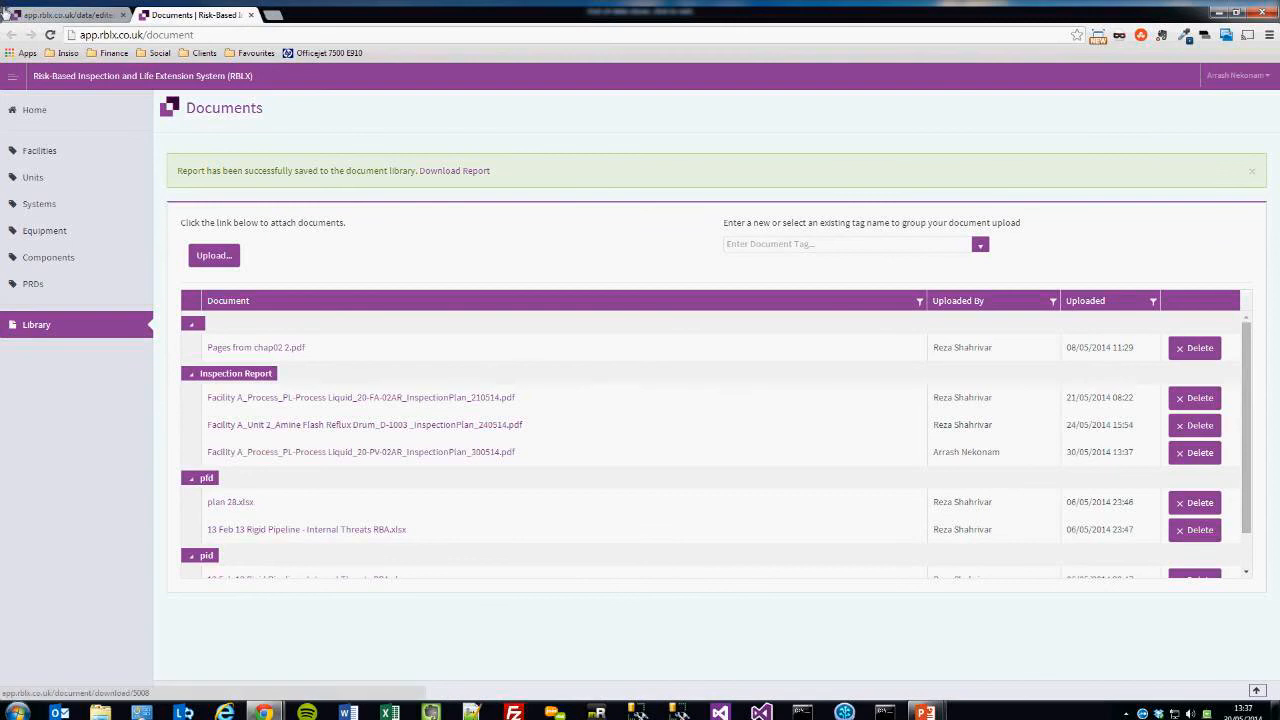
{"action": "left_click_drag", "start_coordinate": [942, 452], "coordinate": [1134, 452]}
{"action": "scroll", "coordinate": [710, 450], "scroll_direction": "down", "scroll_amount": 1}
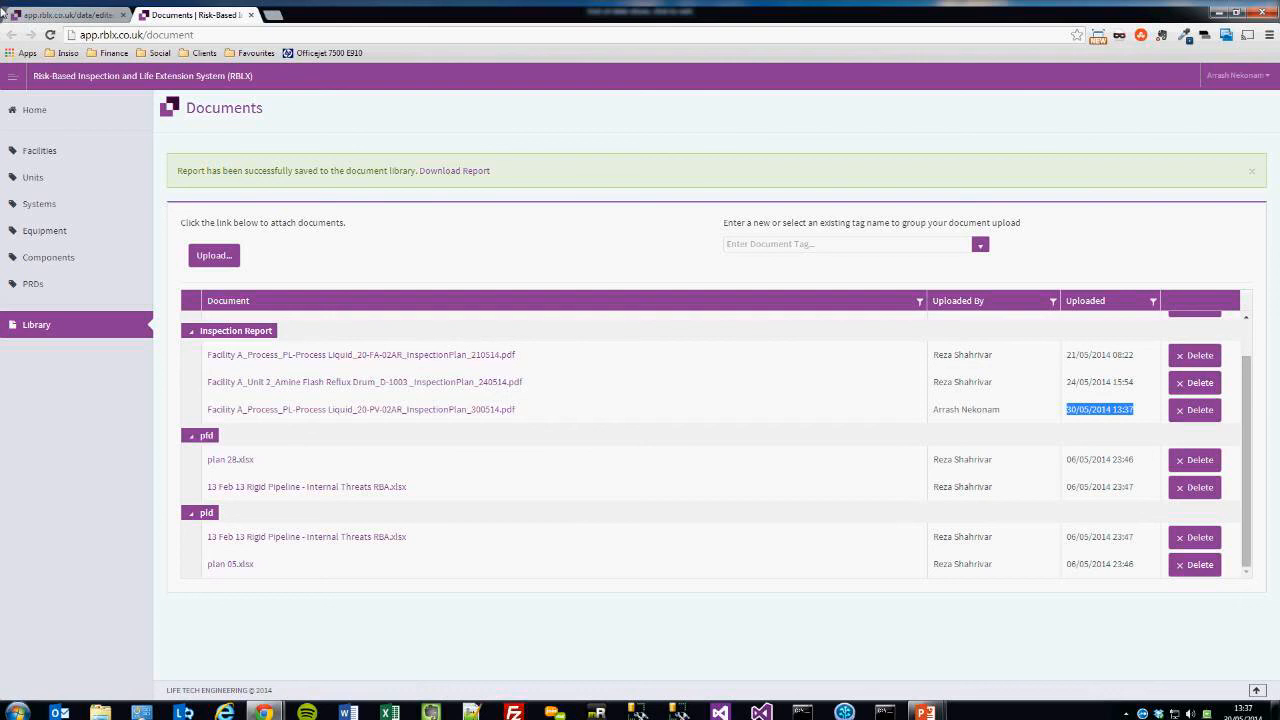
{"action": "key", "text": "Up"}
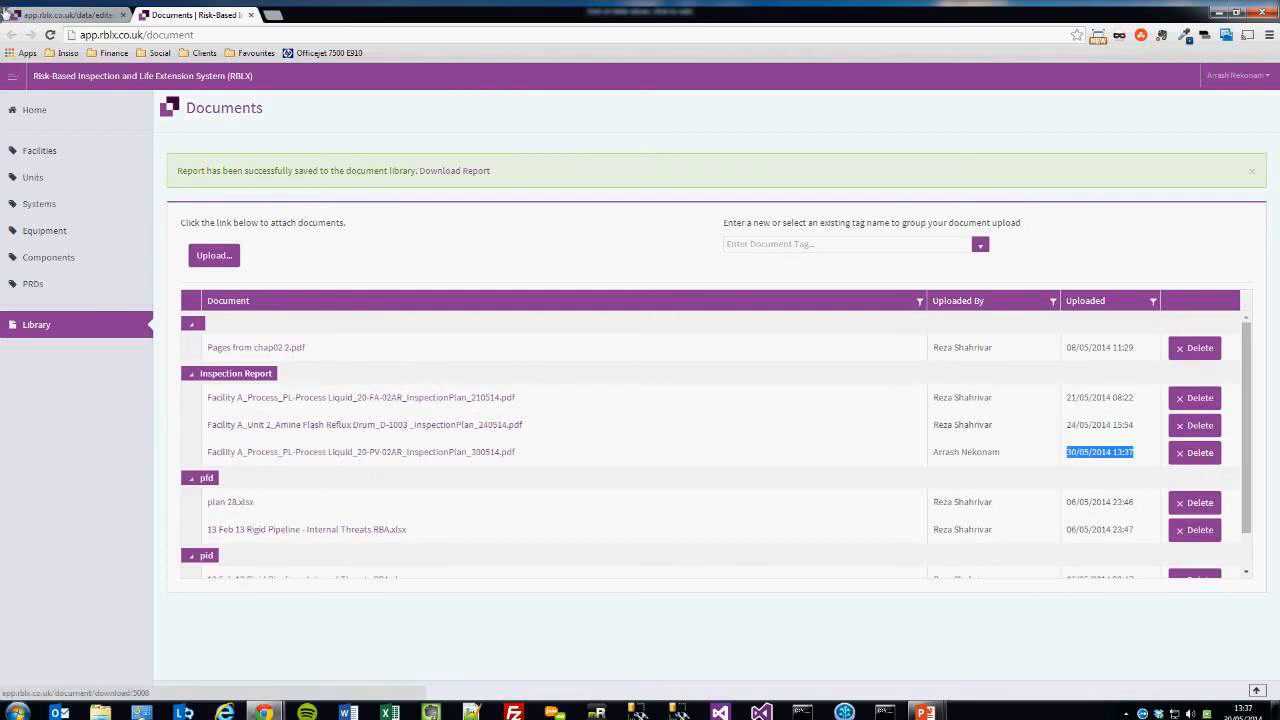
- Open the saved 20-PV-02AR inspection plan PDF, read its final plans and draft component inspections, and close it
{"action": "key", "text": "Return"}
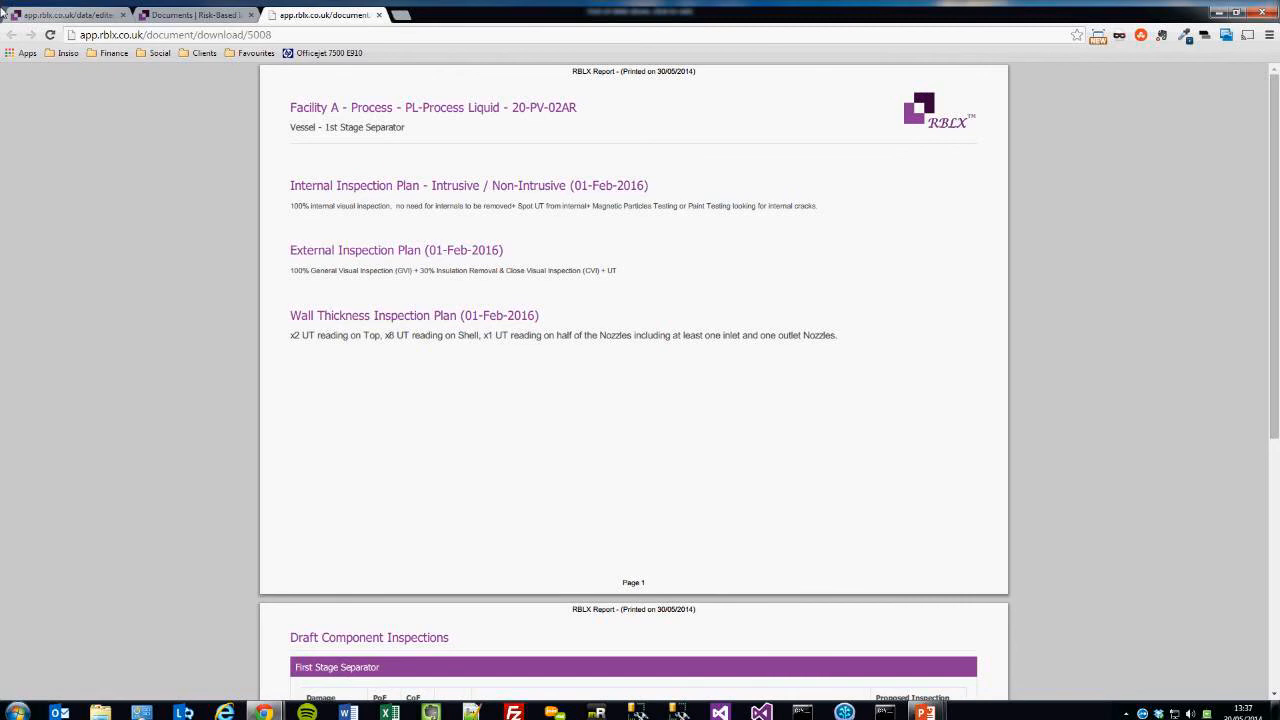
{"action": "key", "text": "Down"}
{"action": "key", "text": "Down"}
{"action": "key", "text": "Down"}
{"action": "key", "text": "Down"}
{"action": "key", "text": "Down"}
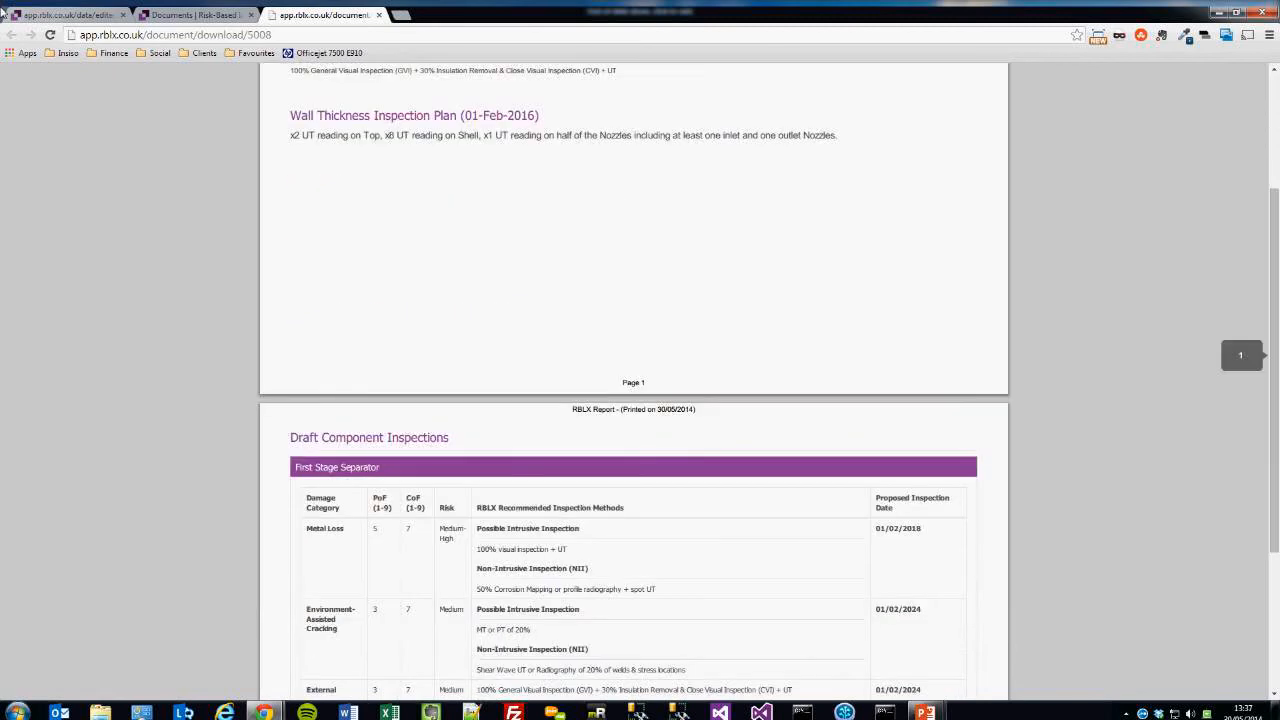
{"action": "key", "text": "Down"}
{"action": "key", "text": "Down"}
{"action": "key", "text": "Down"}
{"action": "key", "text": "Down"}
{"action": "key", "text": "Down"}
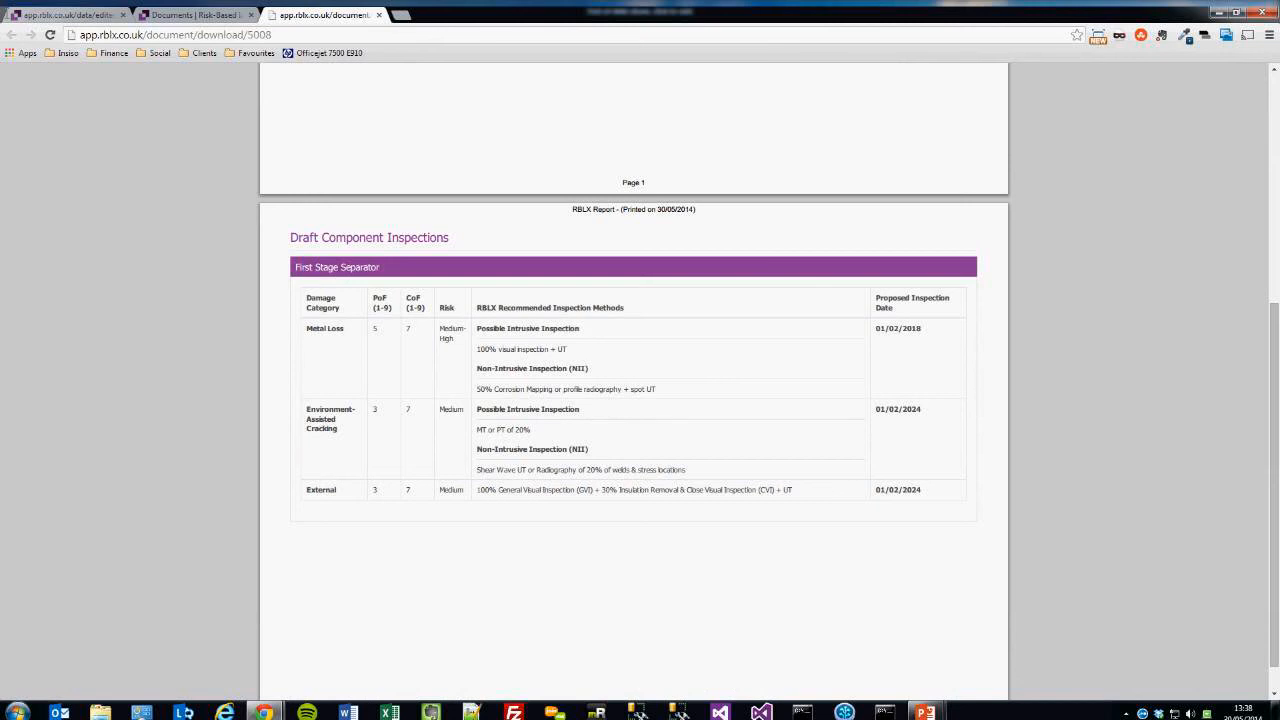
{"action": "scroll", "coordinate": [634, 380], "scroll_direction": "up", "scroll_amount": 3}
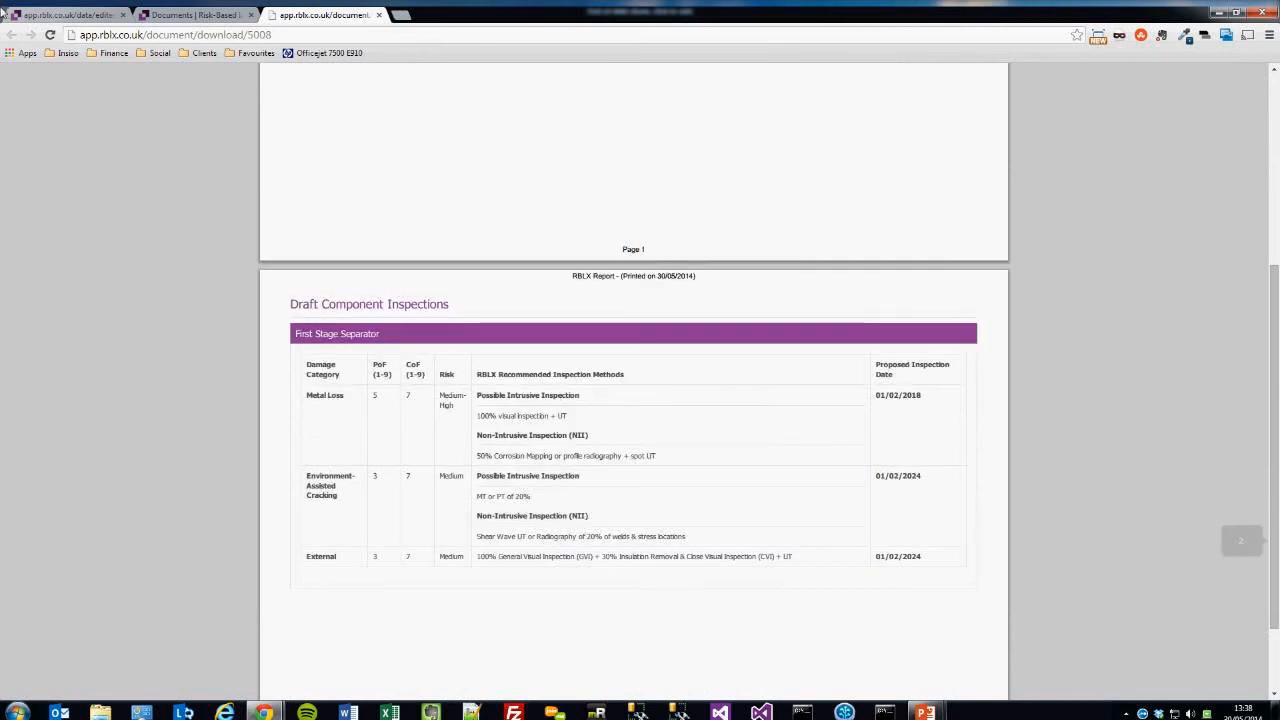
{"action": "scroll", "coordinate": [634, 380], "scroll_direction": "up", "scroll_amount": 1}
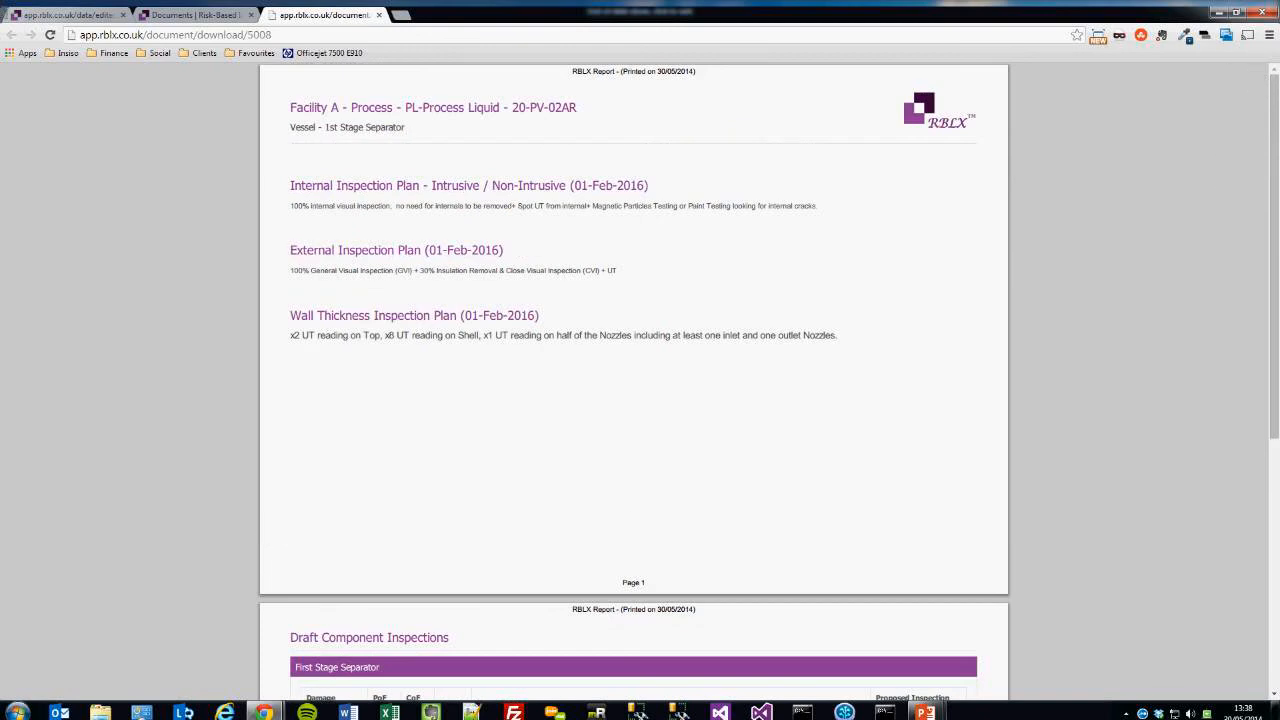
{"action": "key", "text": "ctrl+w"}
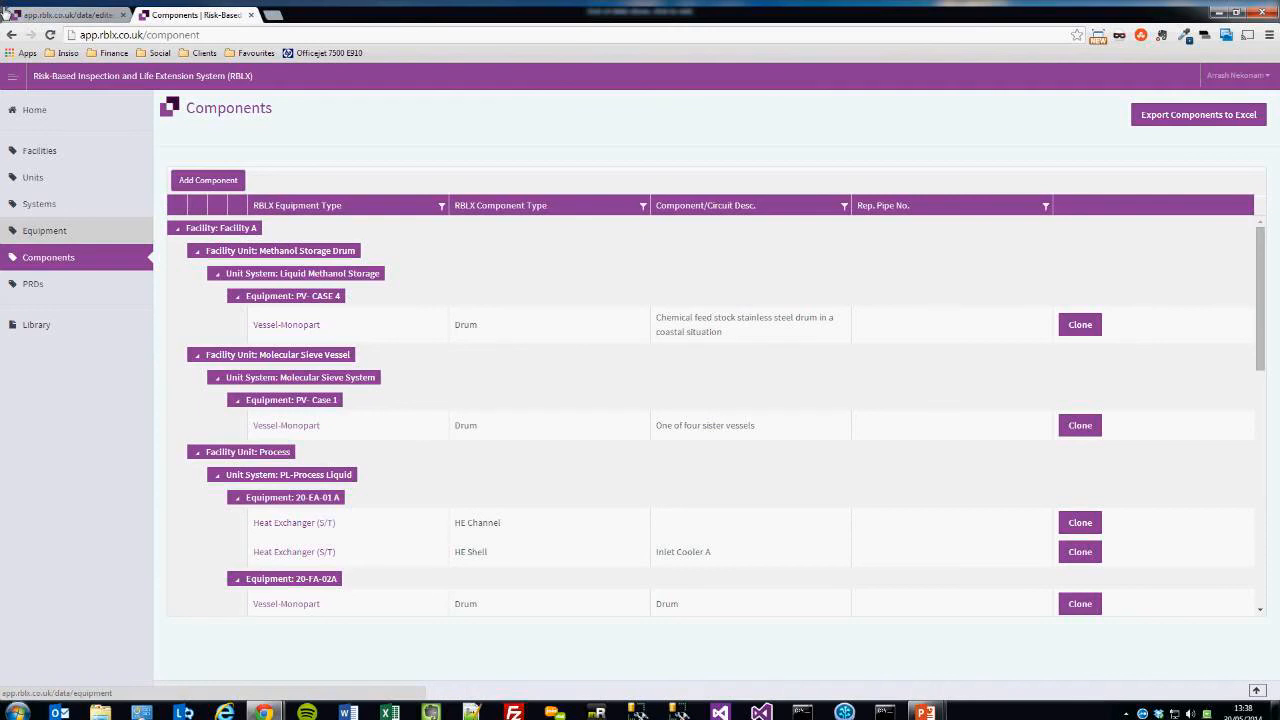
- Export the components to Excel, open the exported workbook and survey the full width of its Data sheet
{"action": "left_click", "coordinate": [1198, 115]}
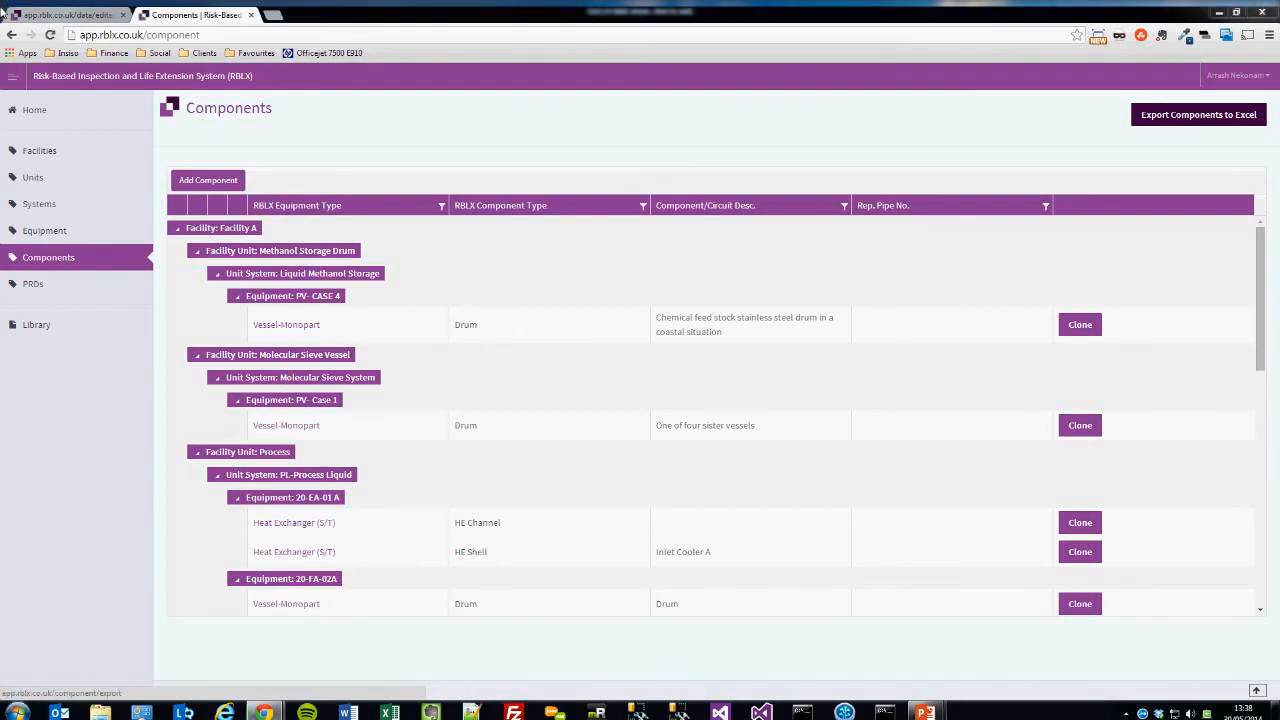
{"action": "left_click", "coordinate": [527, 344]}
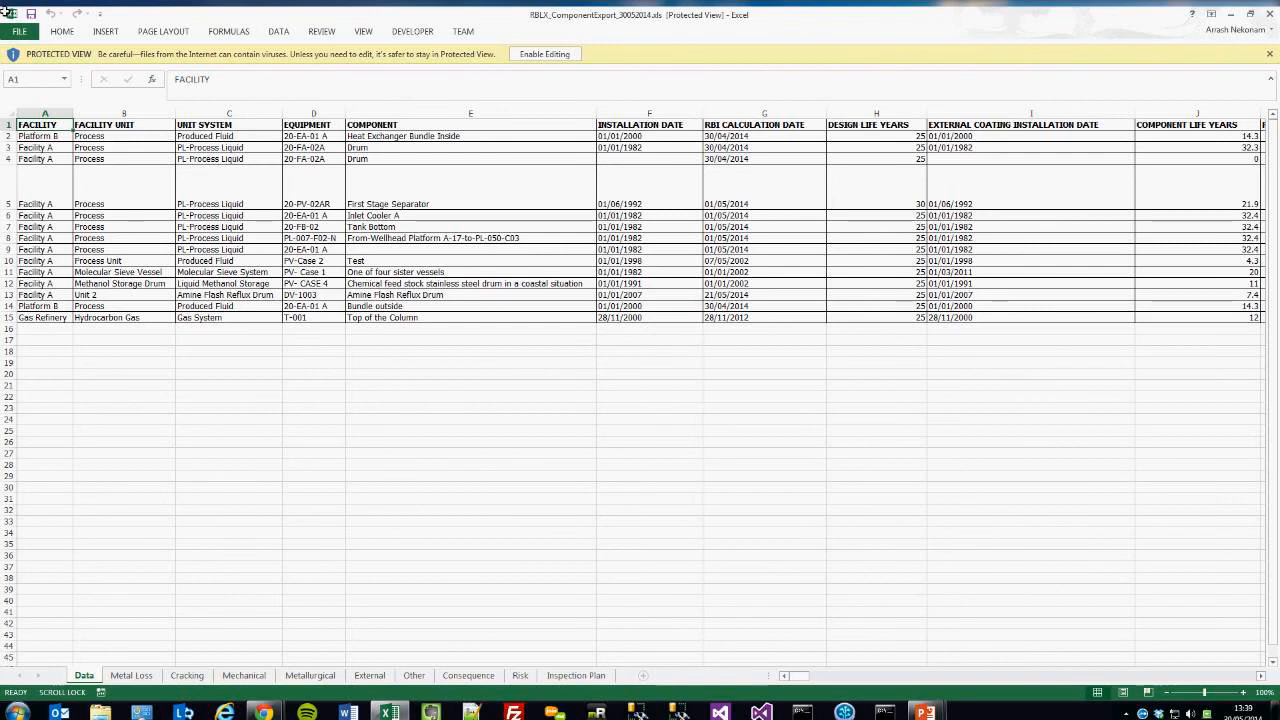
{"action": "left_click_drag", "start_coordinate": [810, 676], "coordinate": [1245, 676]}
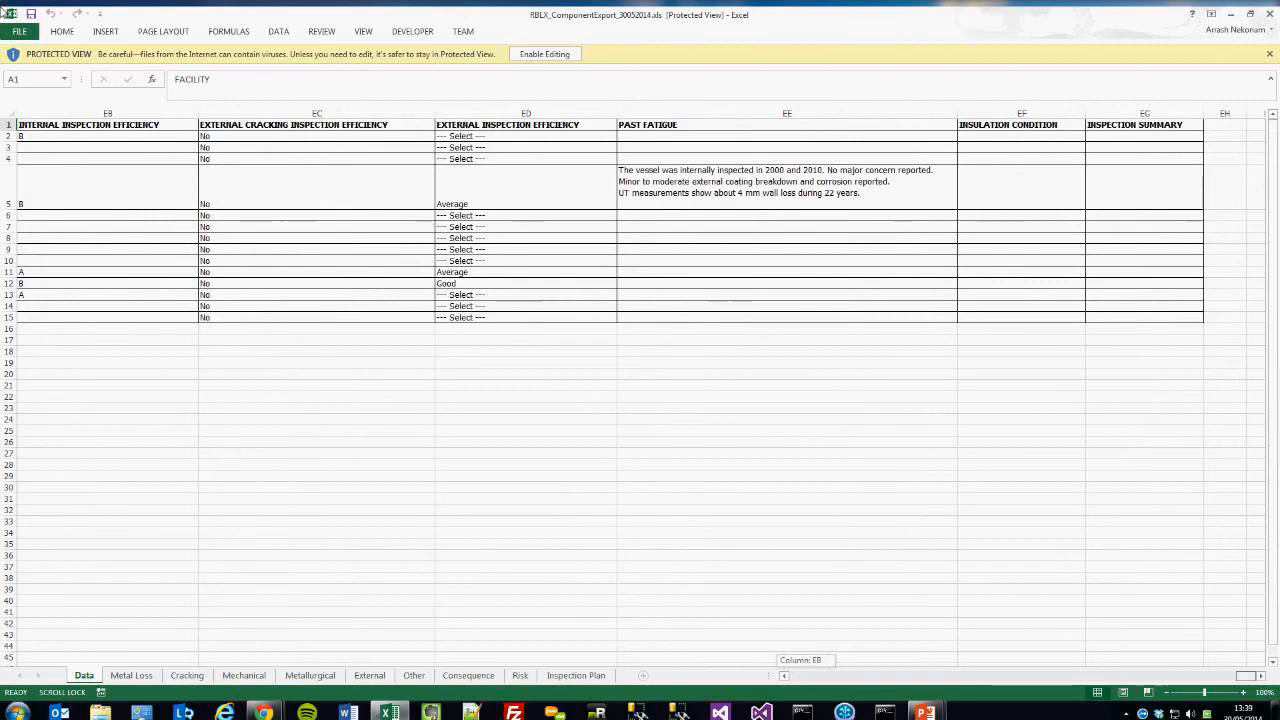
{"action": "left_click_drag", "start_coordinate": [1245, 676], "coordinate": [800, 676]}
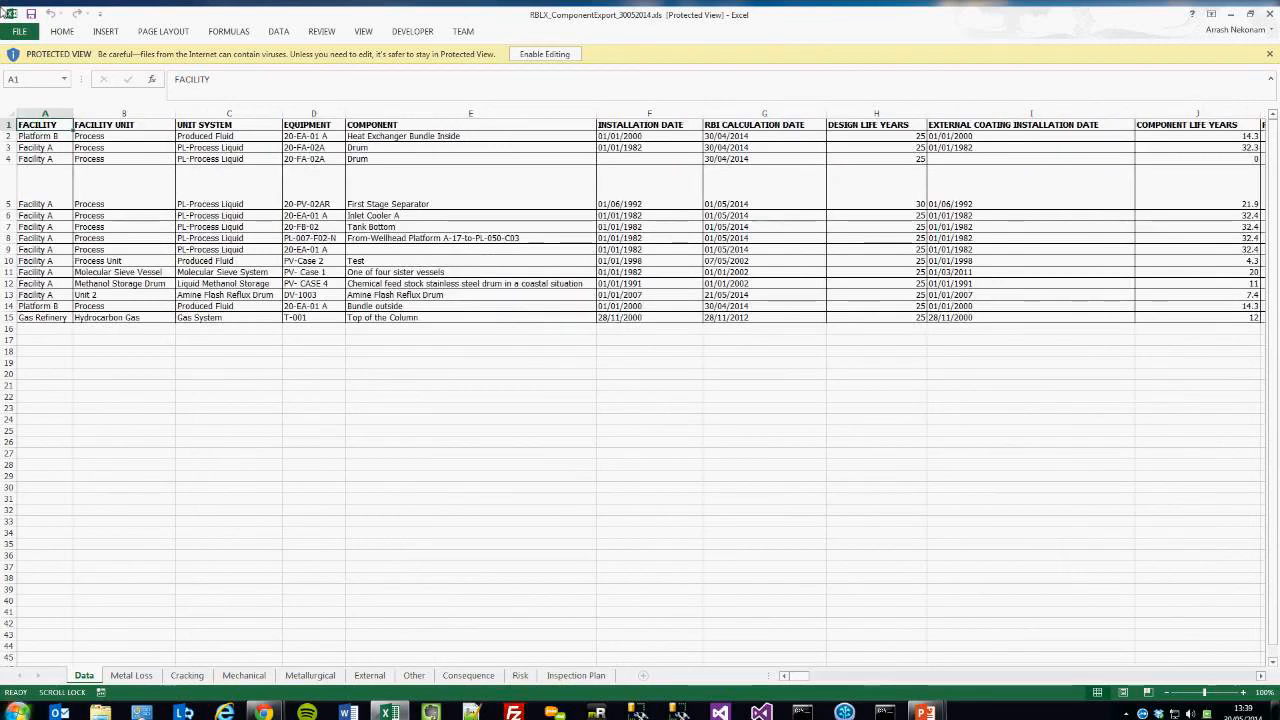
- Review the exported workbook's remaining sheets, from Metal Loss, Cracking and Mechanical through Consequence, Risk and Inspection Plan
{"action": "left_click", "coordinate": [131, 676]}
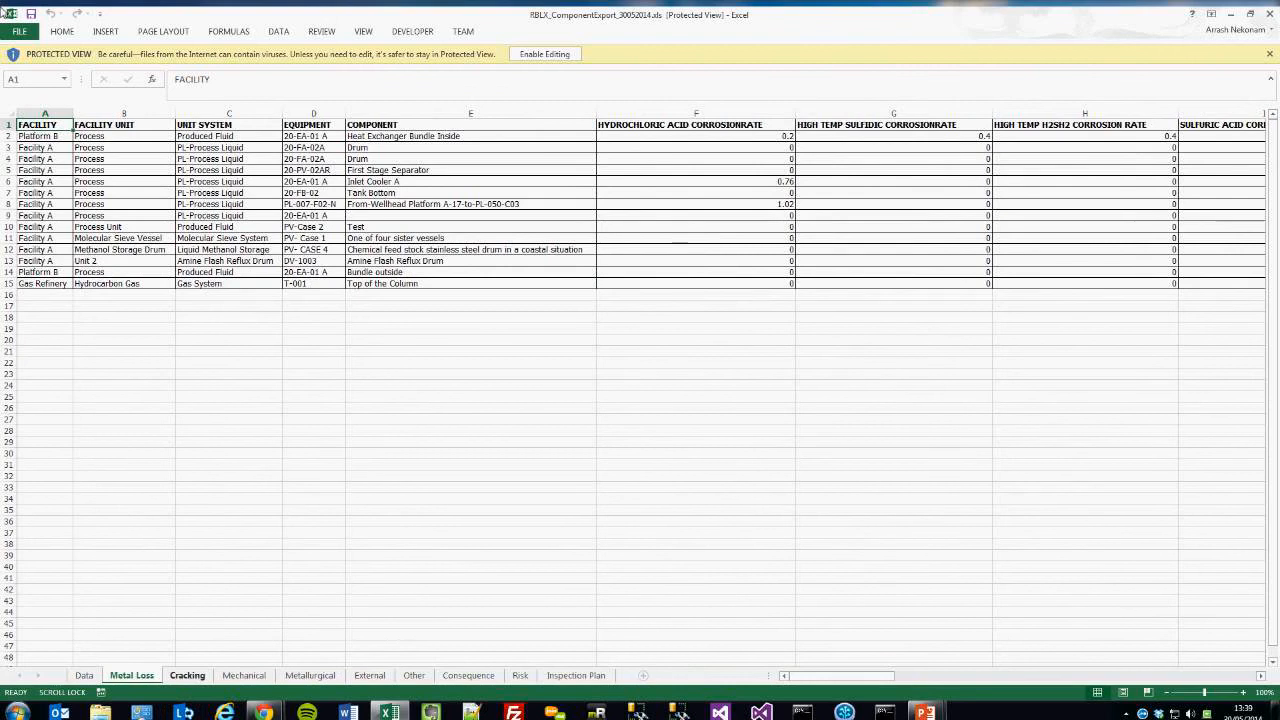
{"action": "left_click", "coordinate": [187, 676]}
{"action": "left_click", "coordinate": [244, 676]}
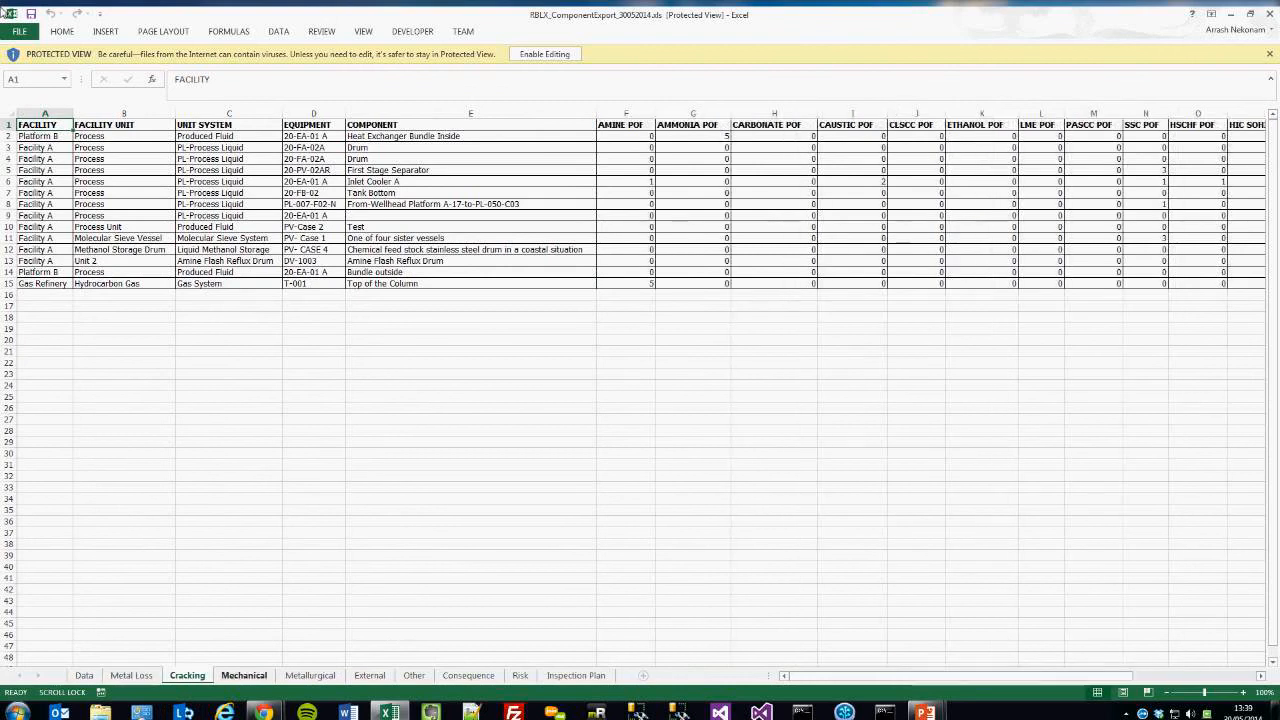
{"action": "left_click", "coordinate": [310, 676]}
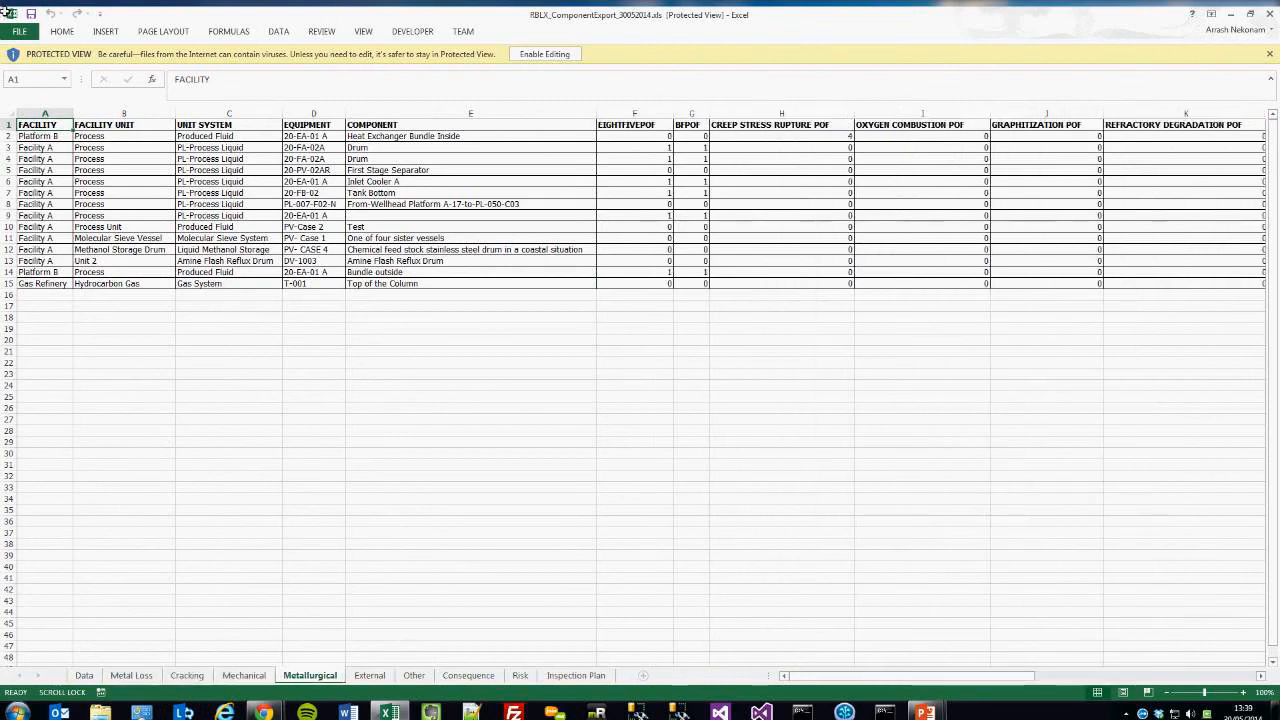
{"action": "left_click", "coordinate": [369, 676]}
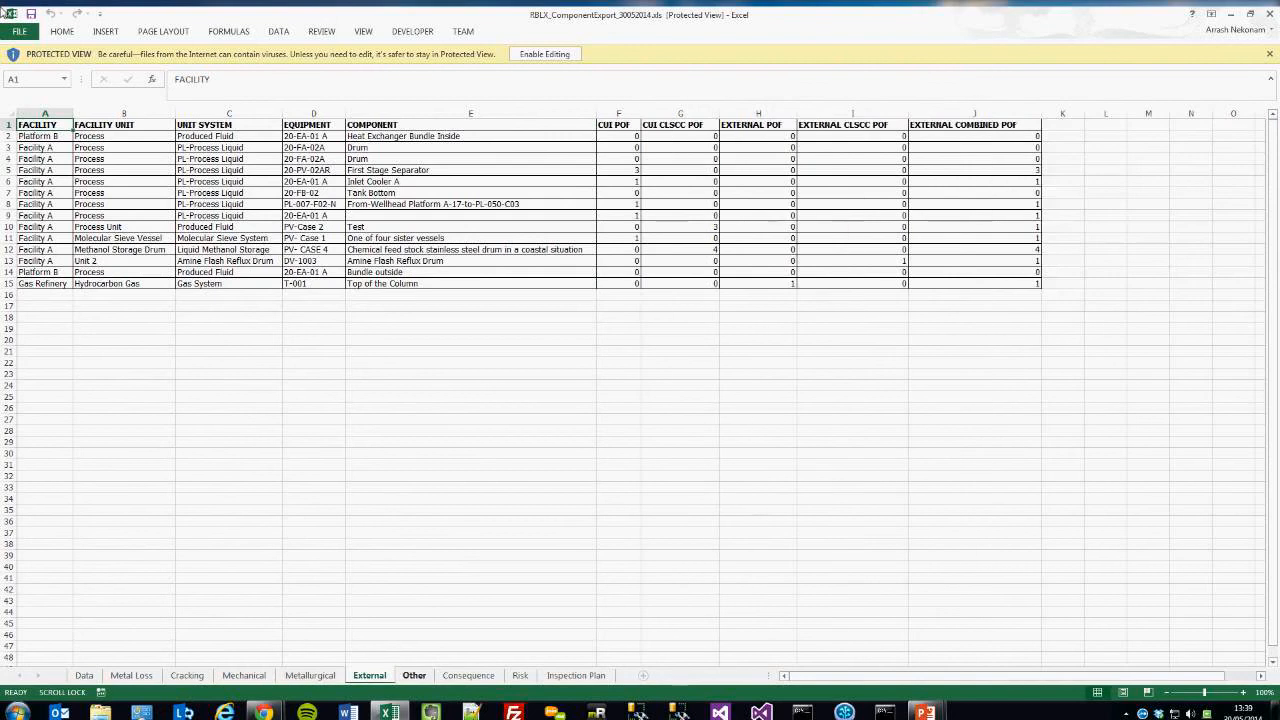
{"action": "left_click", "coordinate": [414, 676]}
{"action": "left_click", "coordinate": [468, 676]}
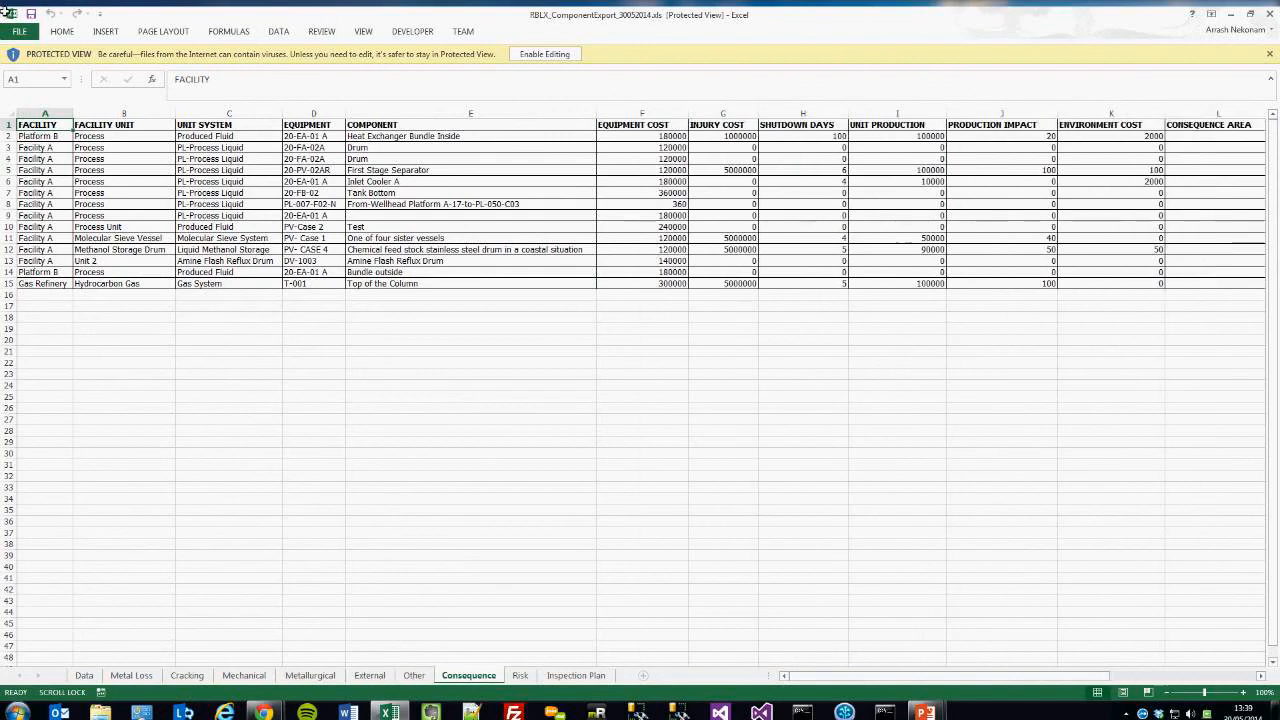
{"action": "key", "text": "ctrl+Page_Down"}
{"action": "key", "text": "ctrl+Page_Down"}
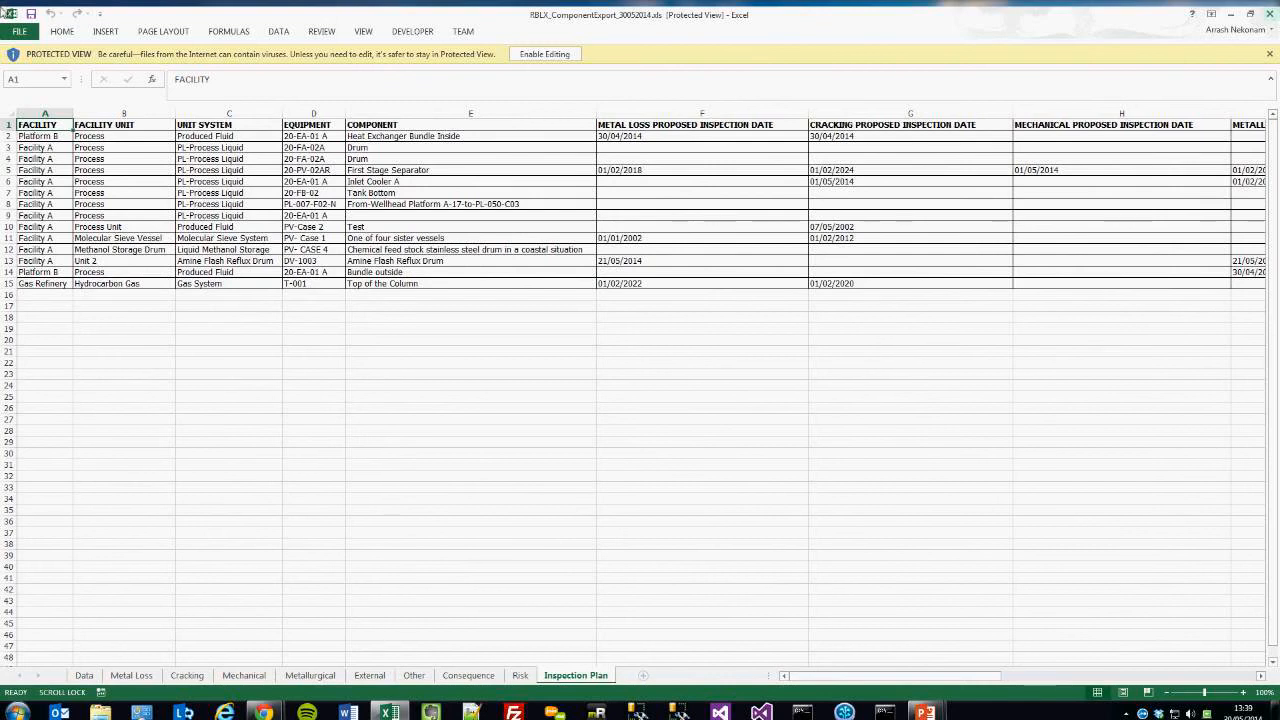
- Close the exported workbook and return to the RBLX home dashboard in Chrome
{"action": "left_click", "coordinate": [1270, 14]}
{"action": "key", "text": "alt+Tab"}
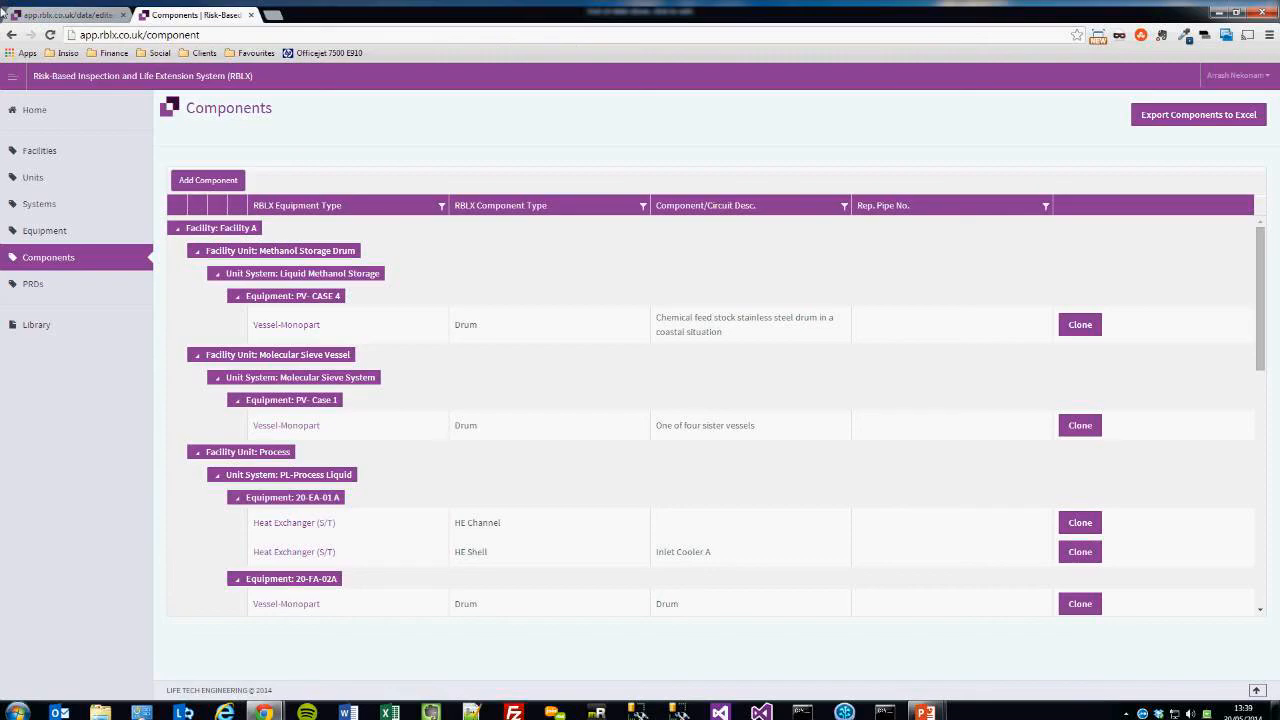
{"action": "left_click", "coordinate": [34, 109]}
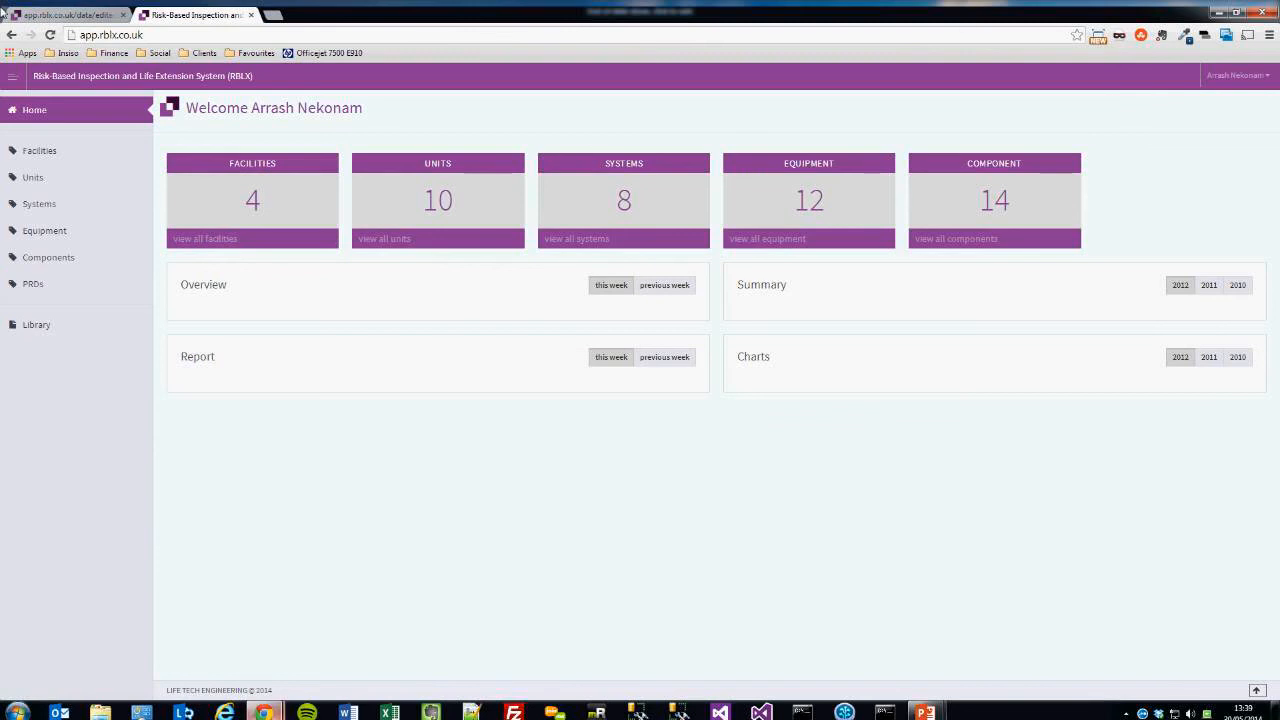
{"action": "mouse_move", "coordinate": [263, 711]}
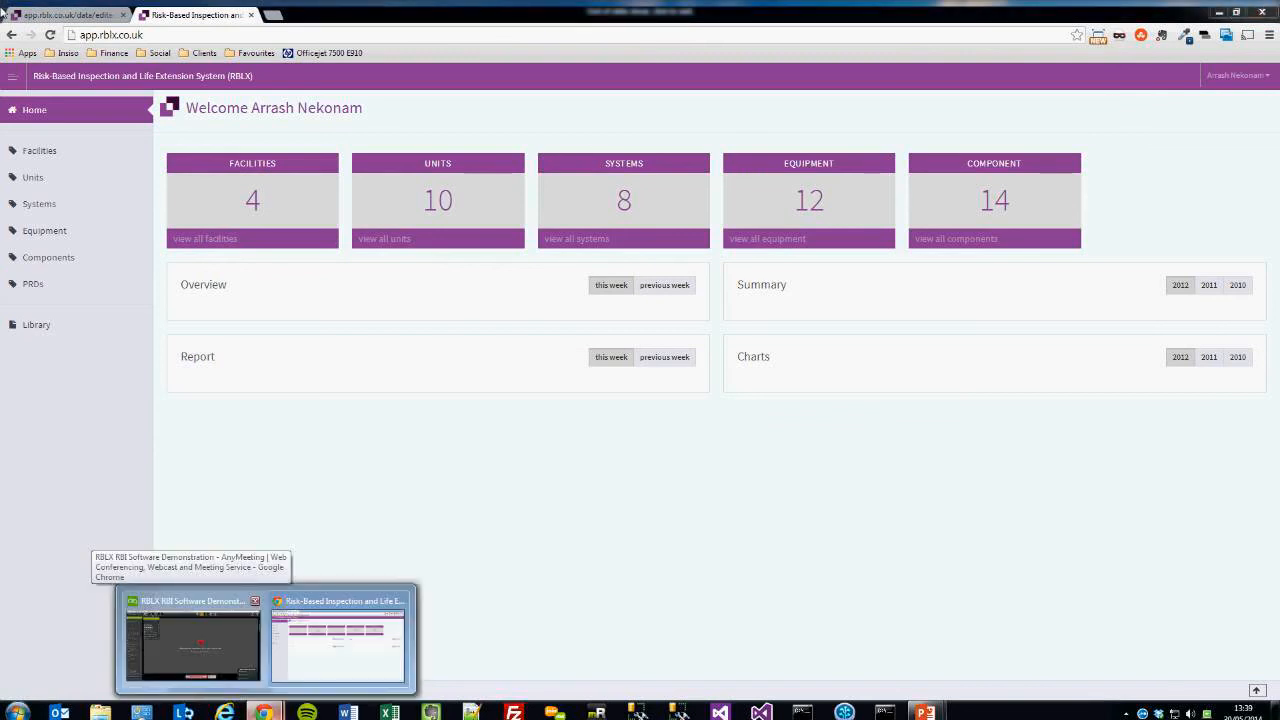